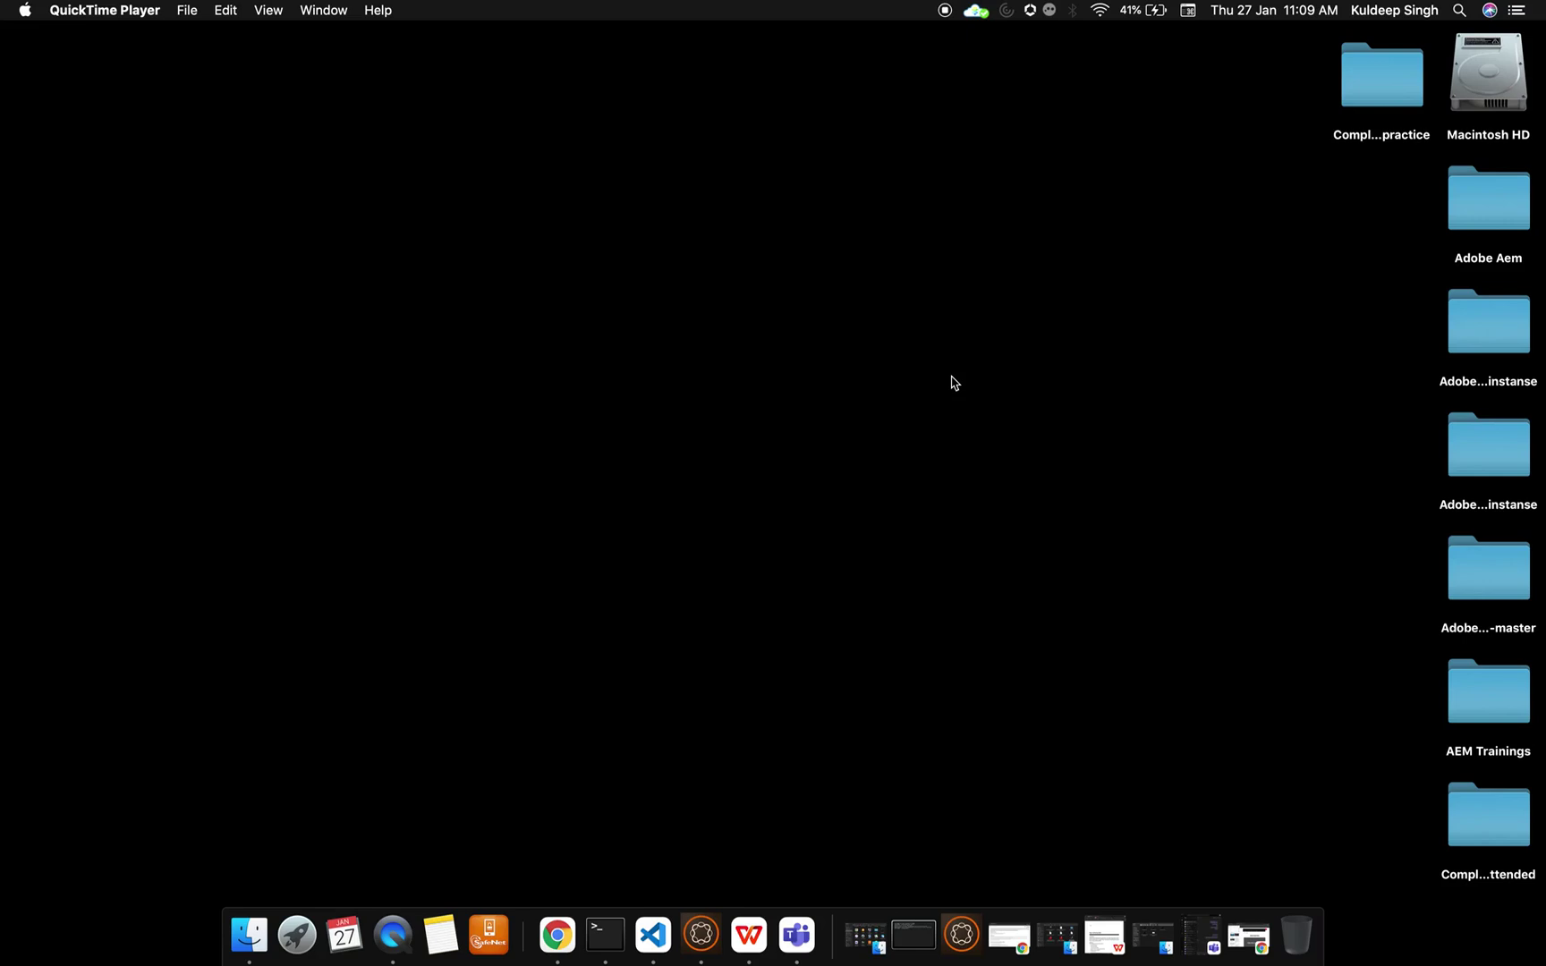
Restore the minimized Chrome window and return to the AEM Sites console.
left_click(556, 934)
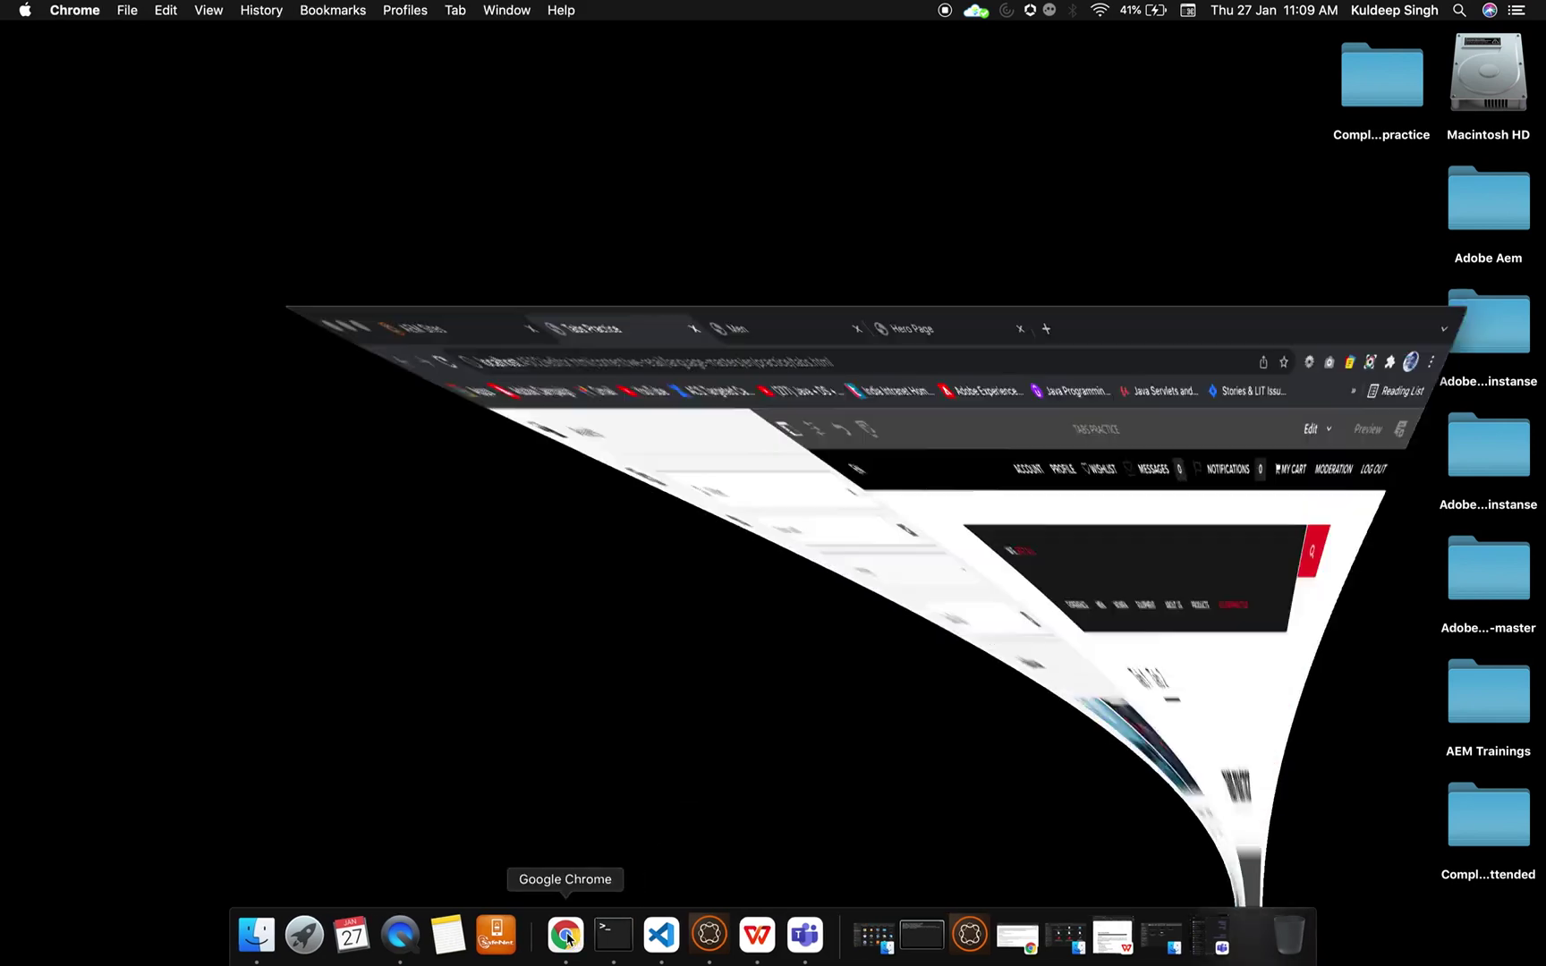
left_click(193, 47)
Delete the old Tabs Practice page from KuldeepPractice, then start creating a new page.
left_click(804, 559)
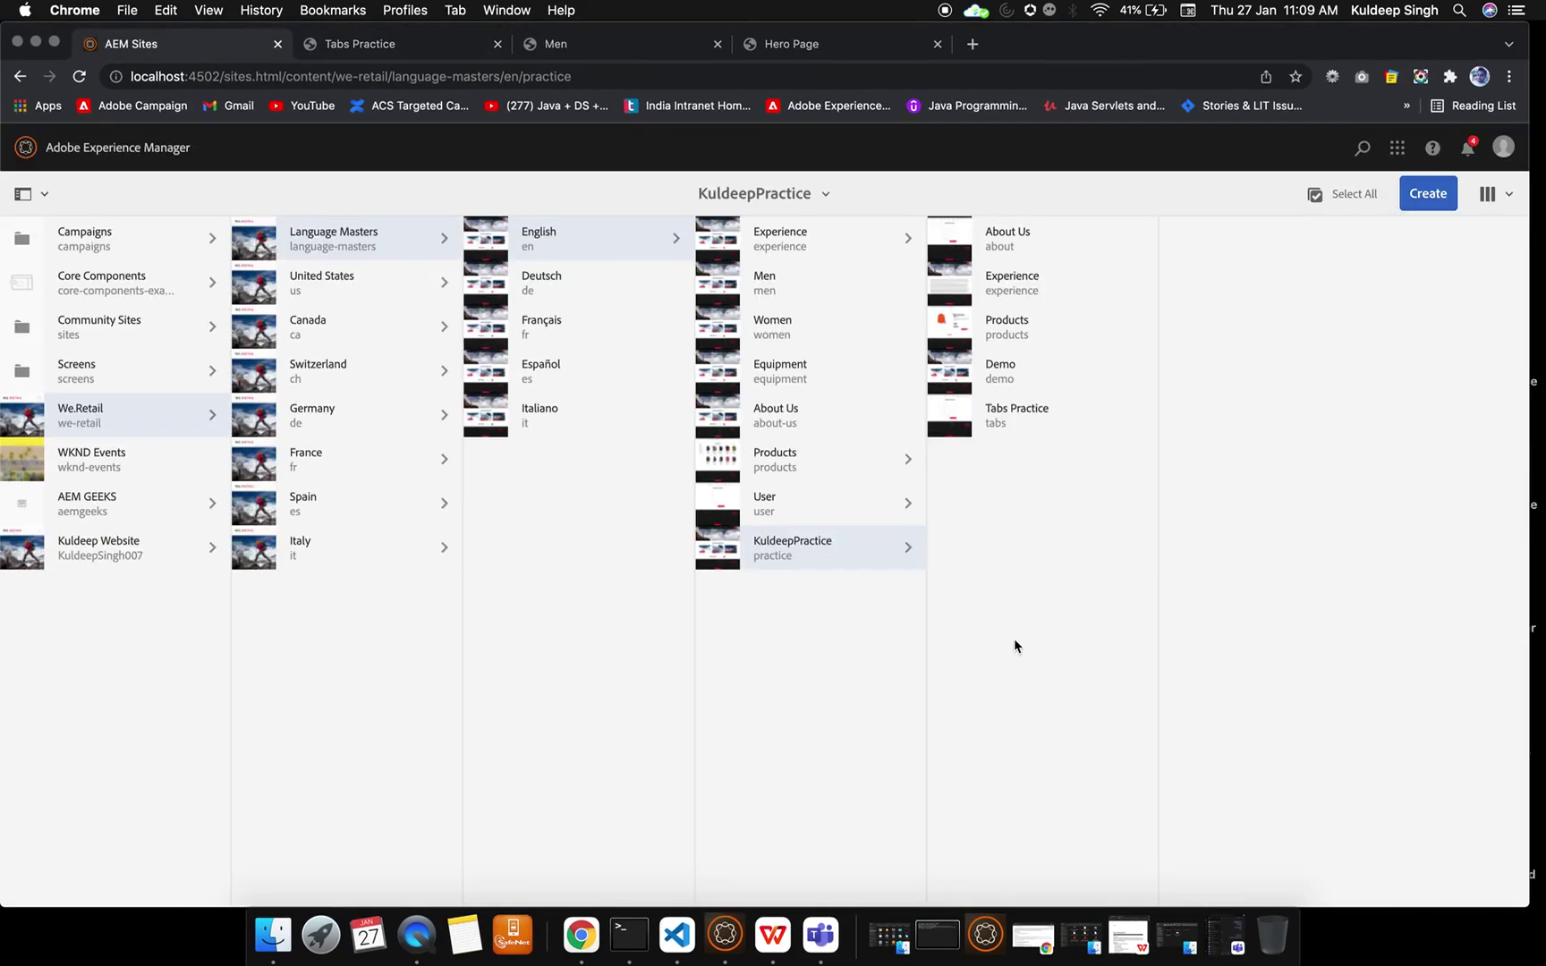
left_click(949, 416)
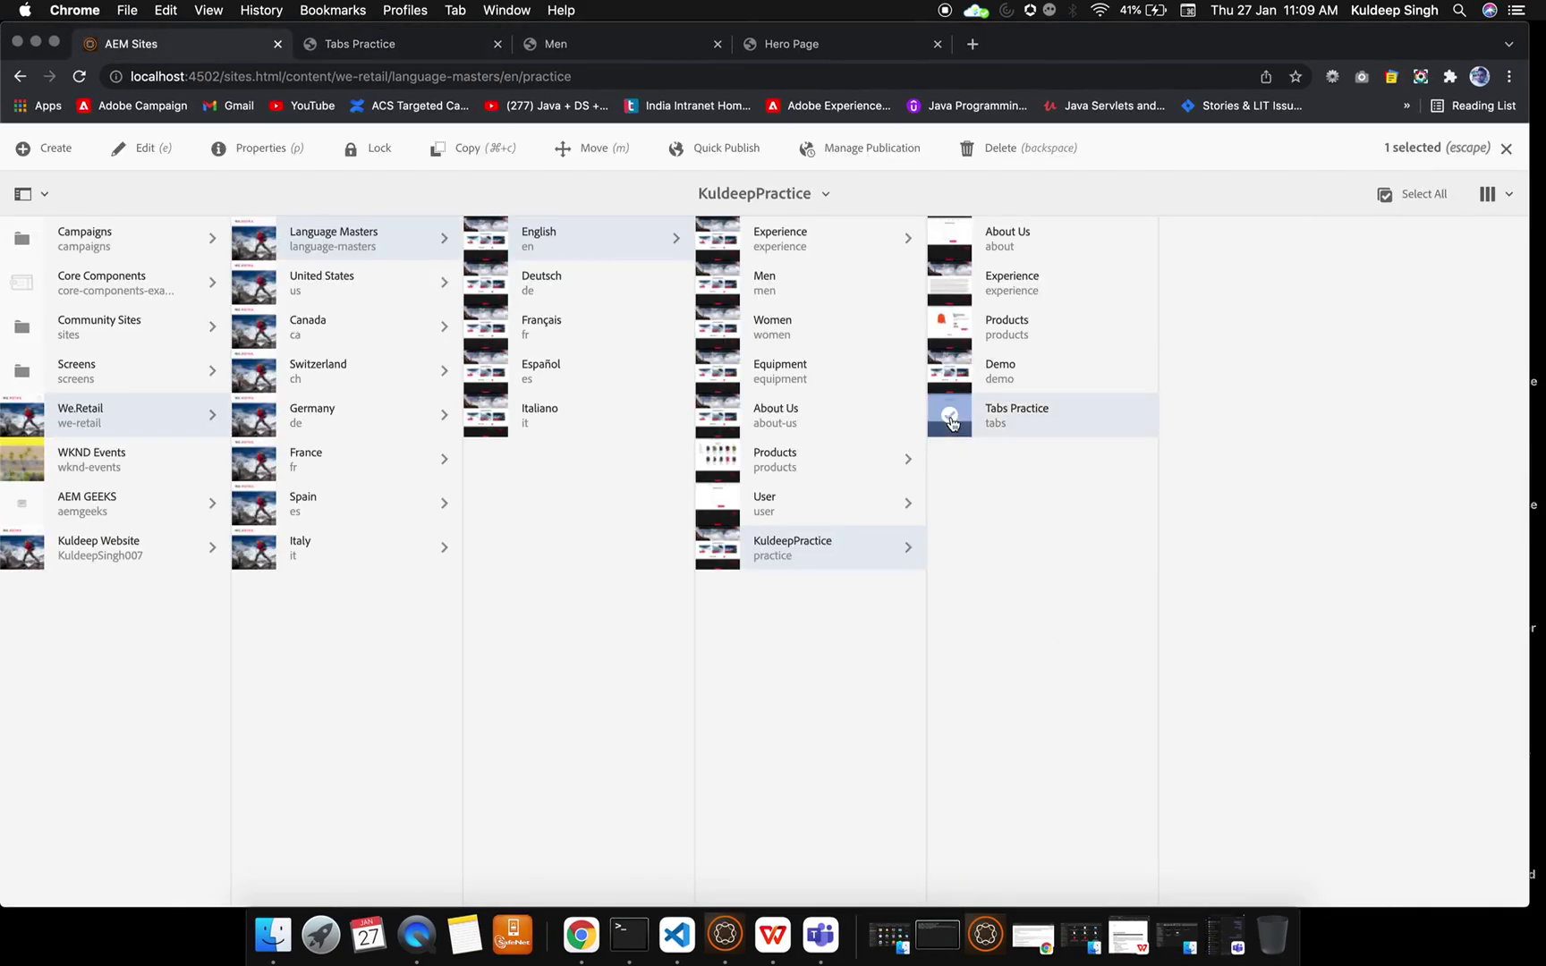
left_click(984, 154)
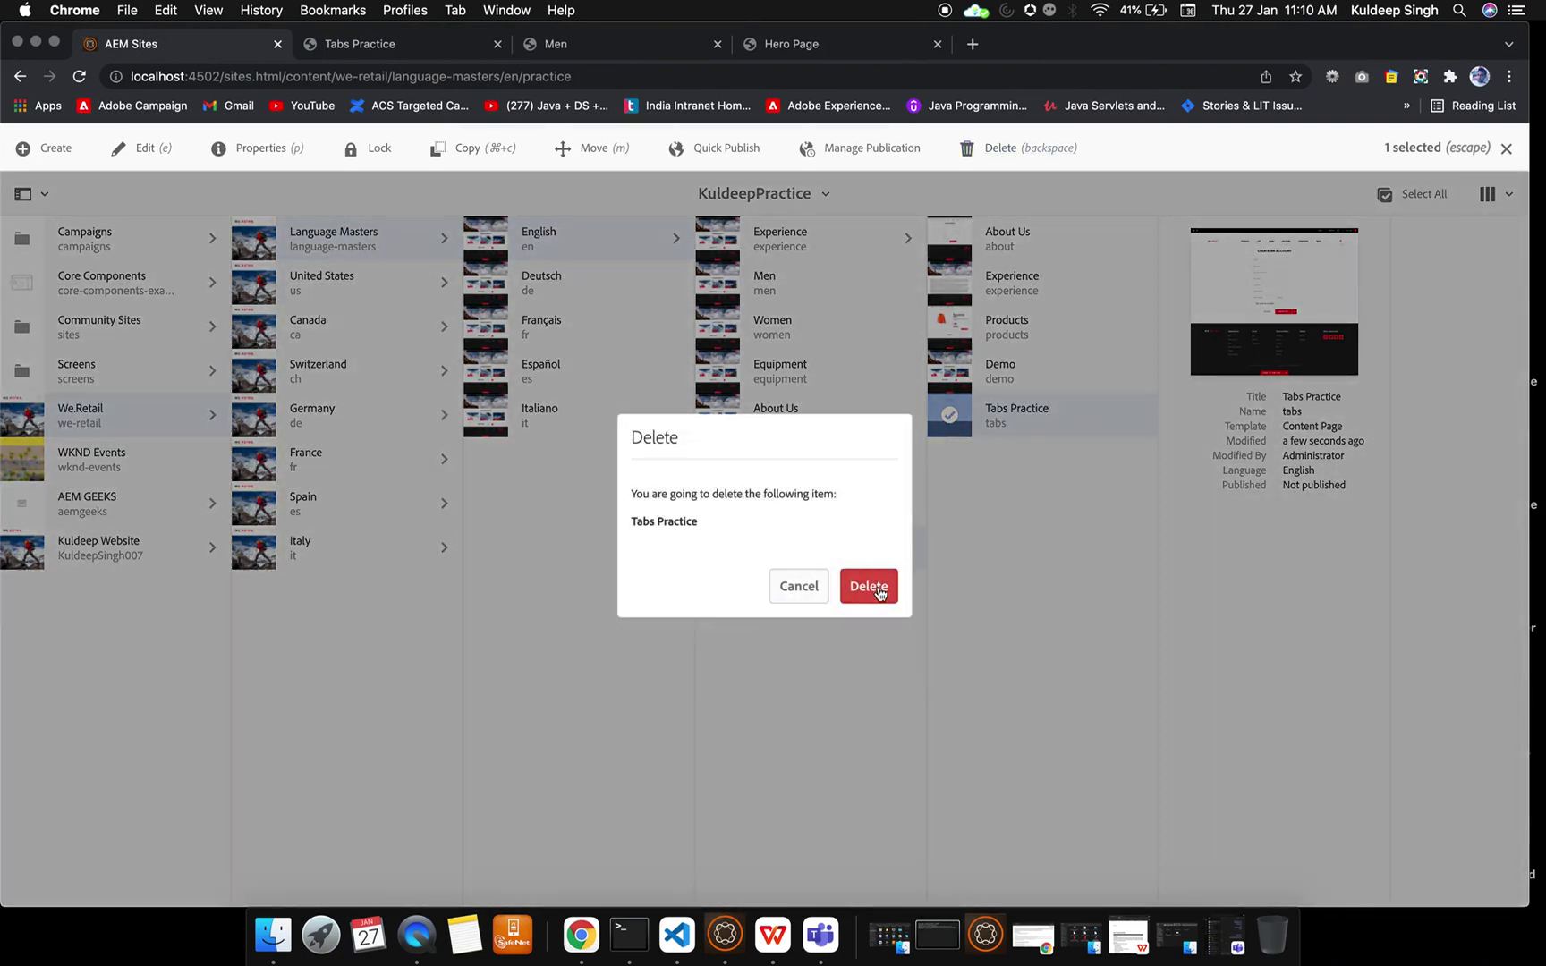
left_click(878, 586)
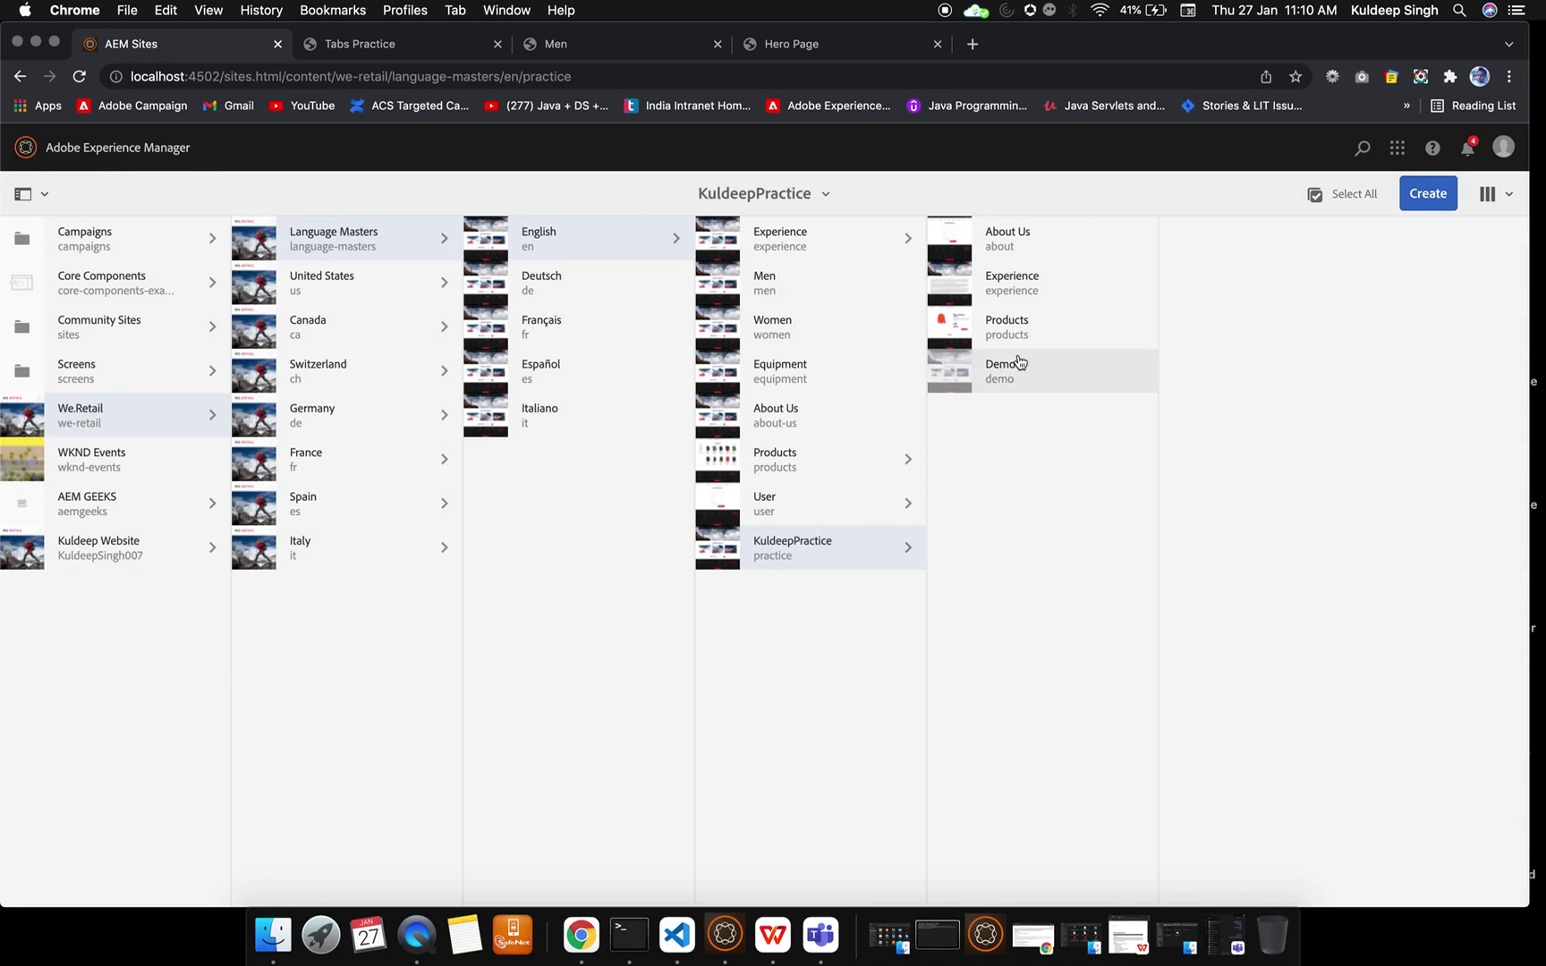
left_click(1428, 195)
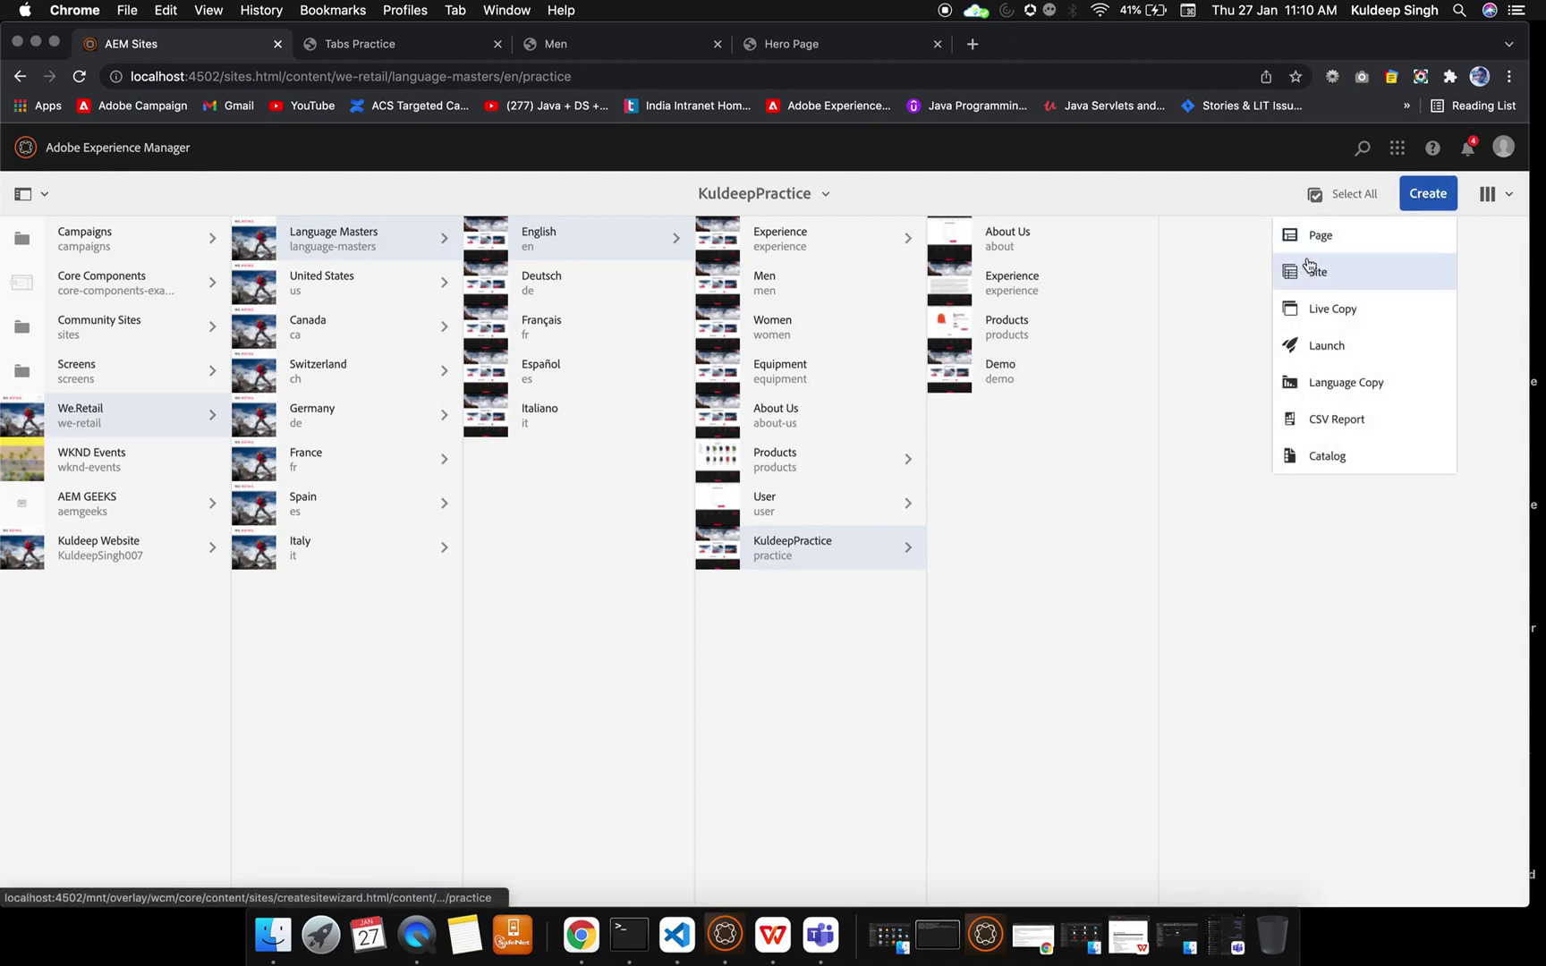
left_click(1320, 236)
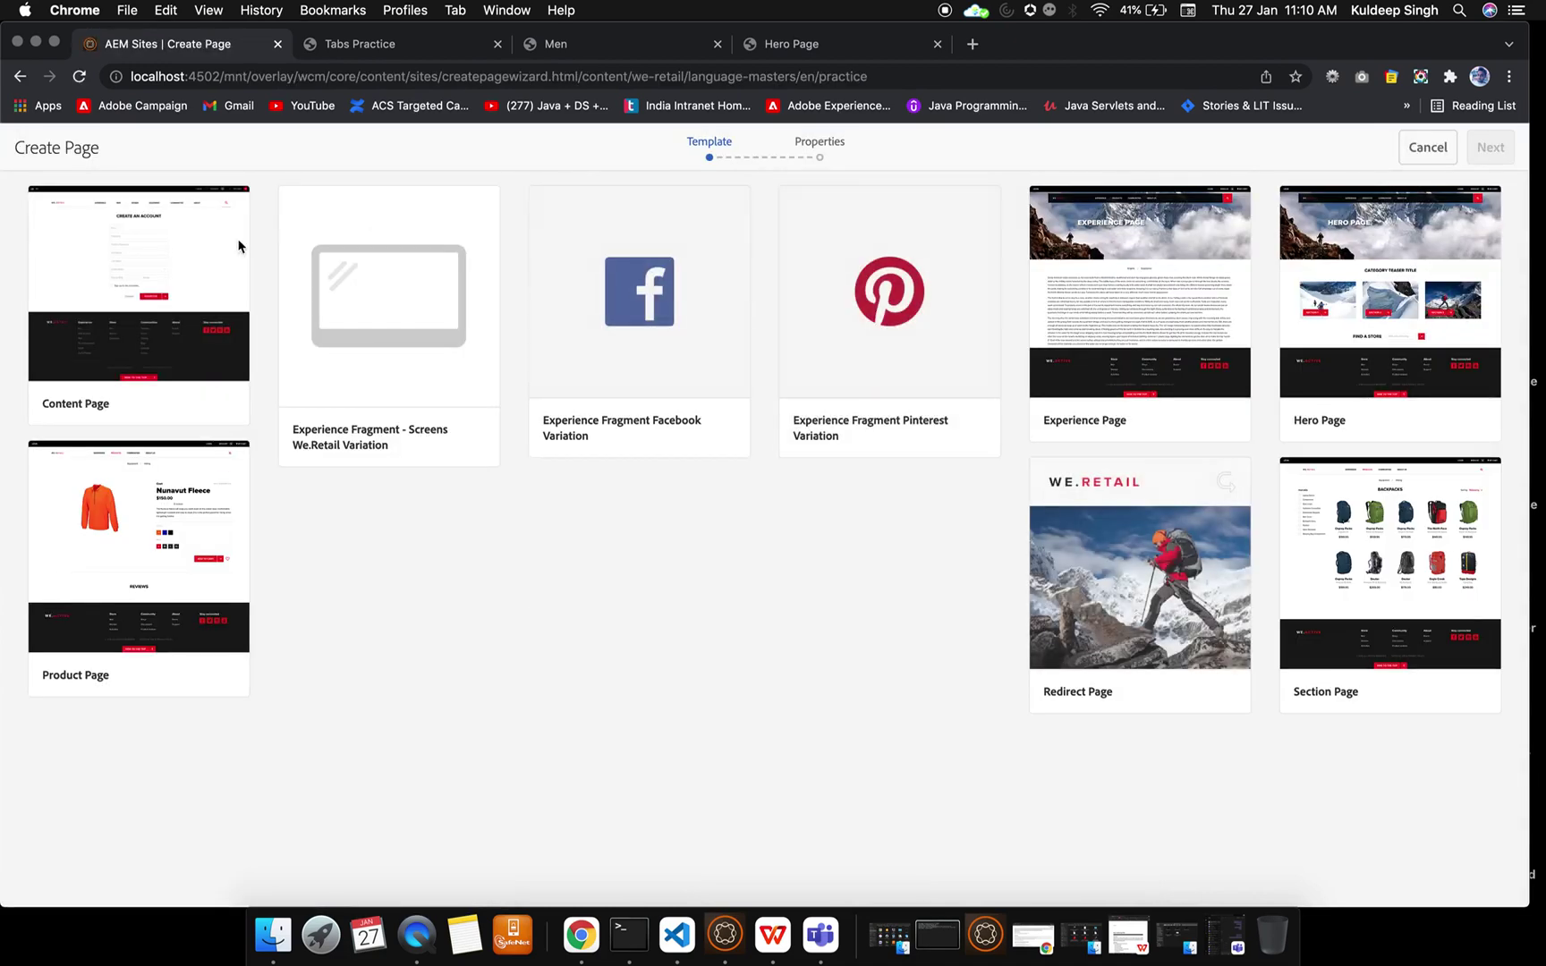
Choose the Content Page template and enter the title 'Tabs Practice'.
left_click(148, 304)
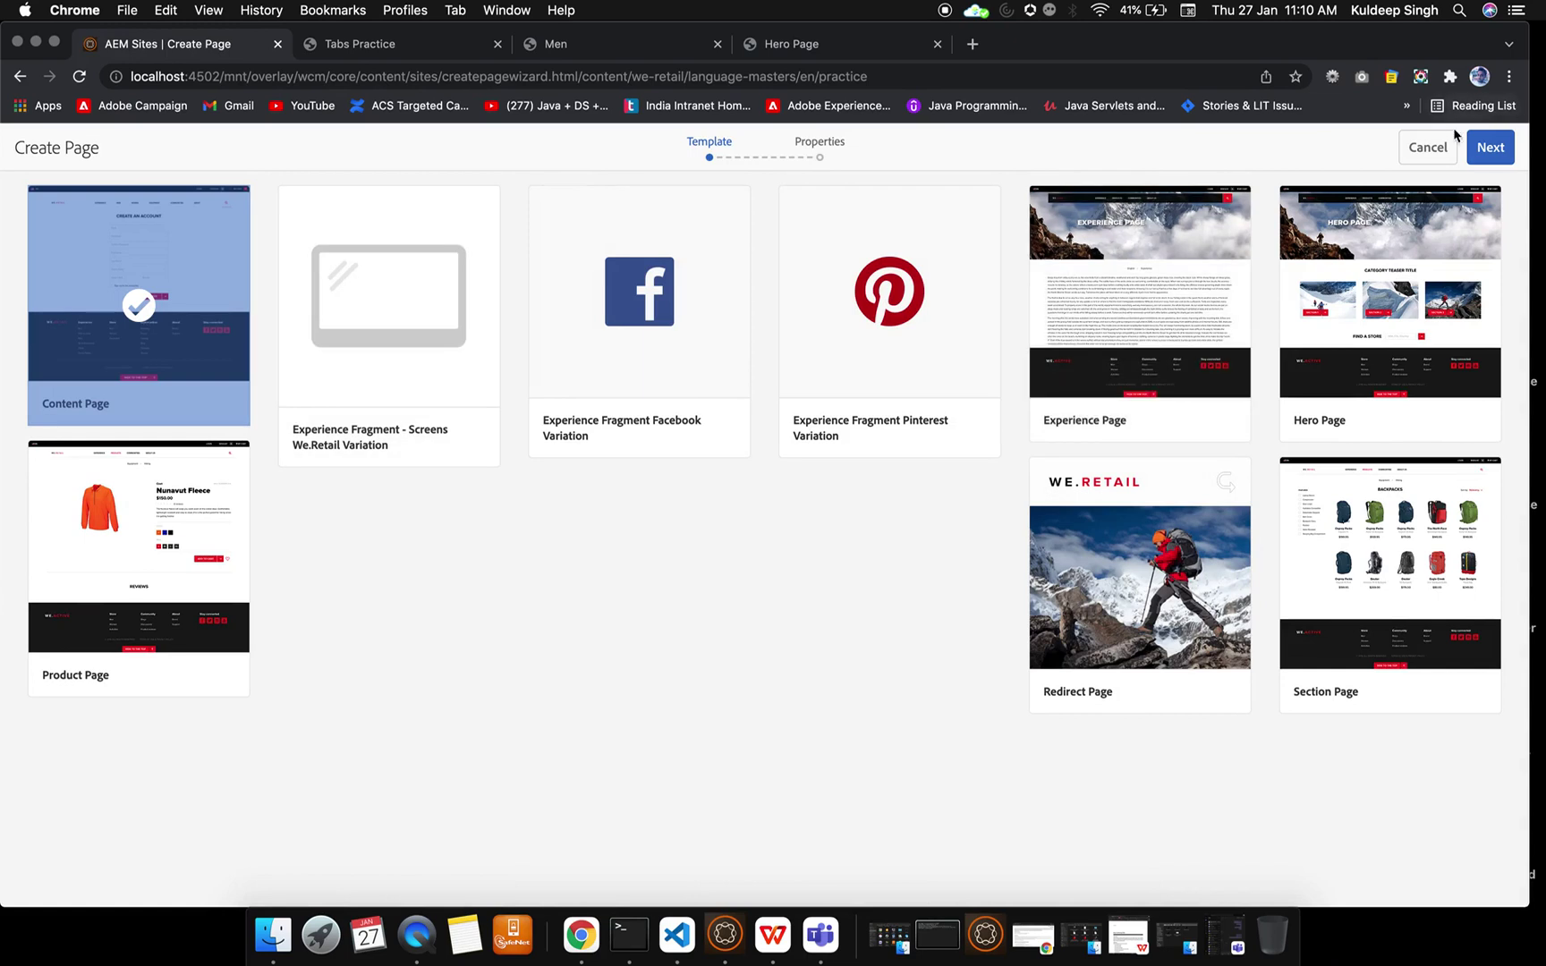
left_click(1490, 148)
left_click(743, 318)
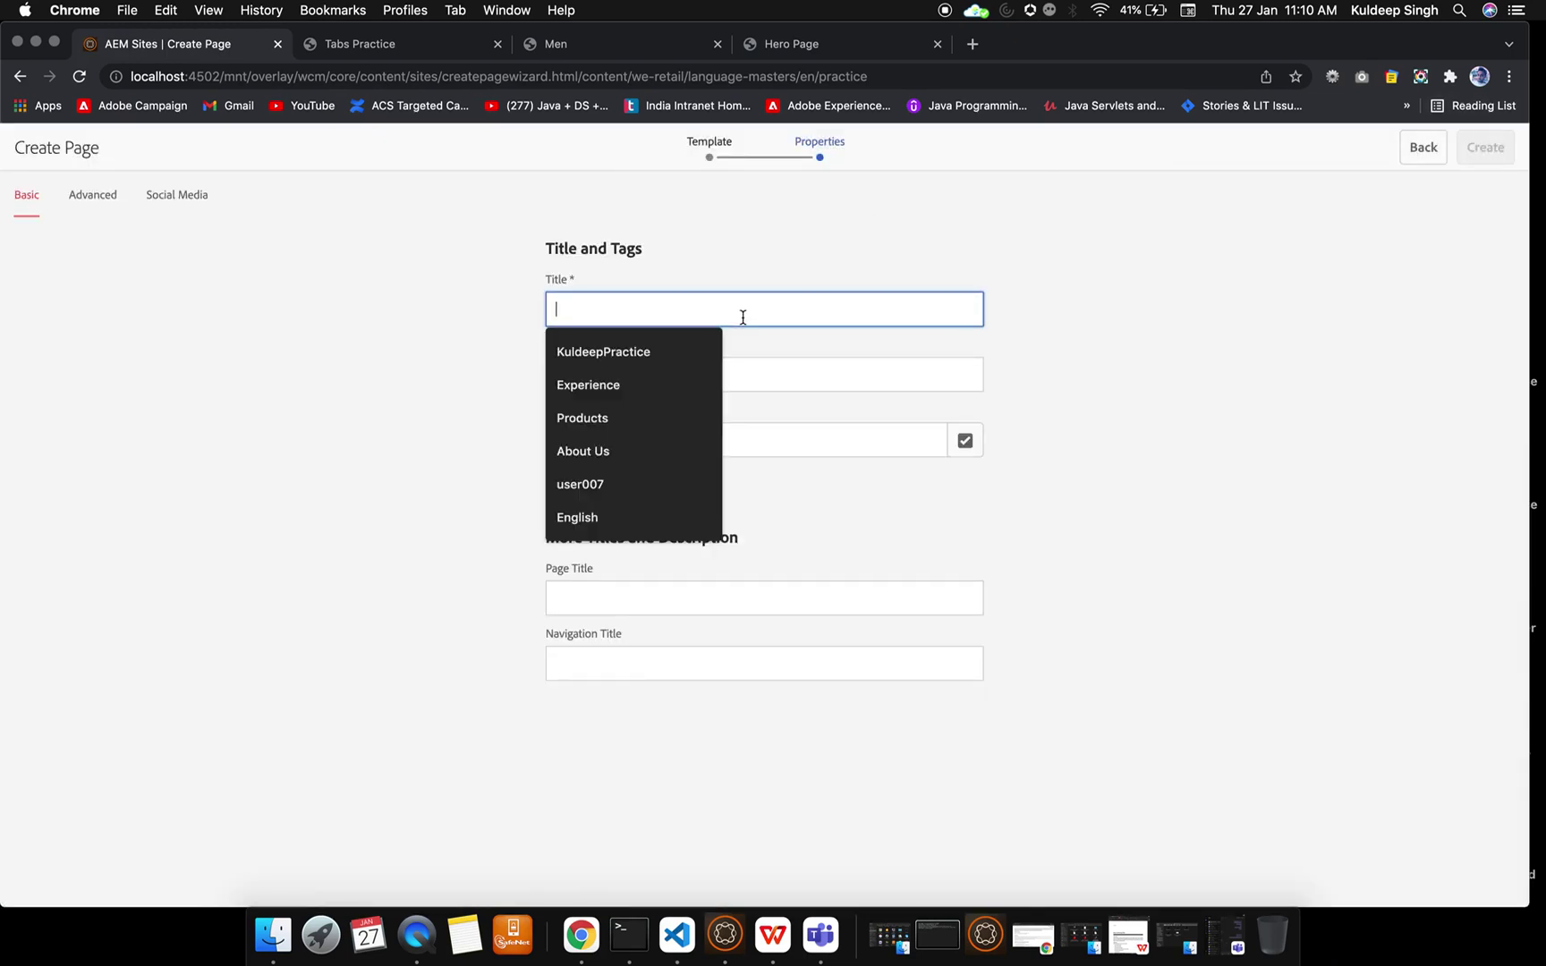
type("tabs")
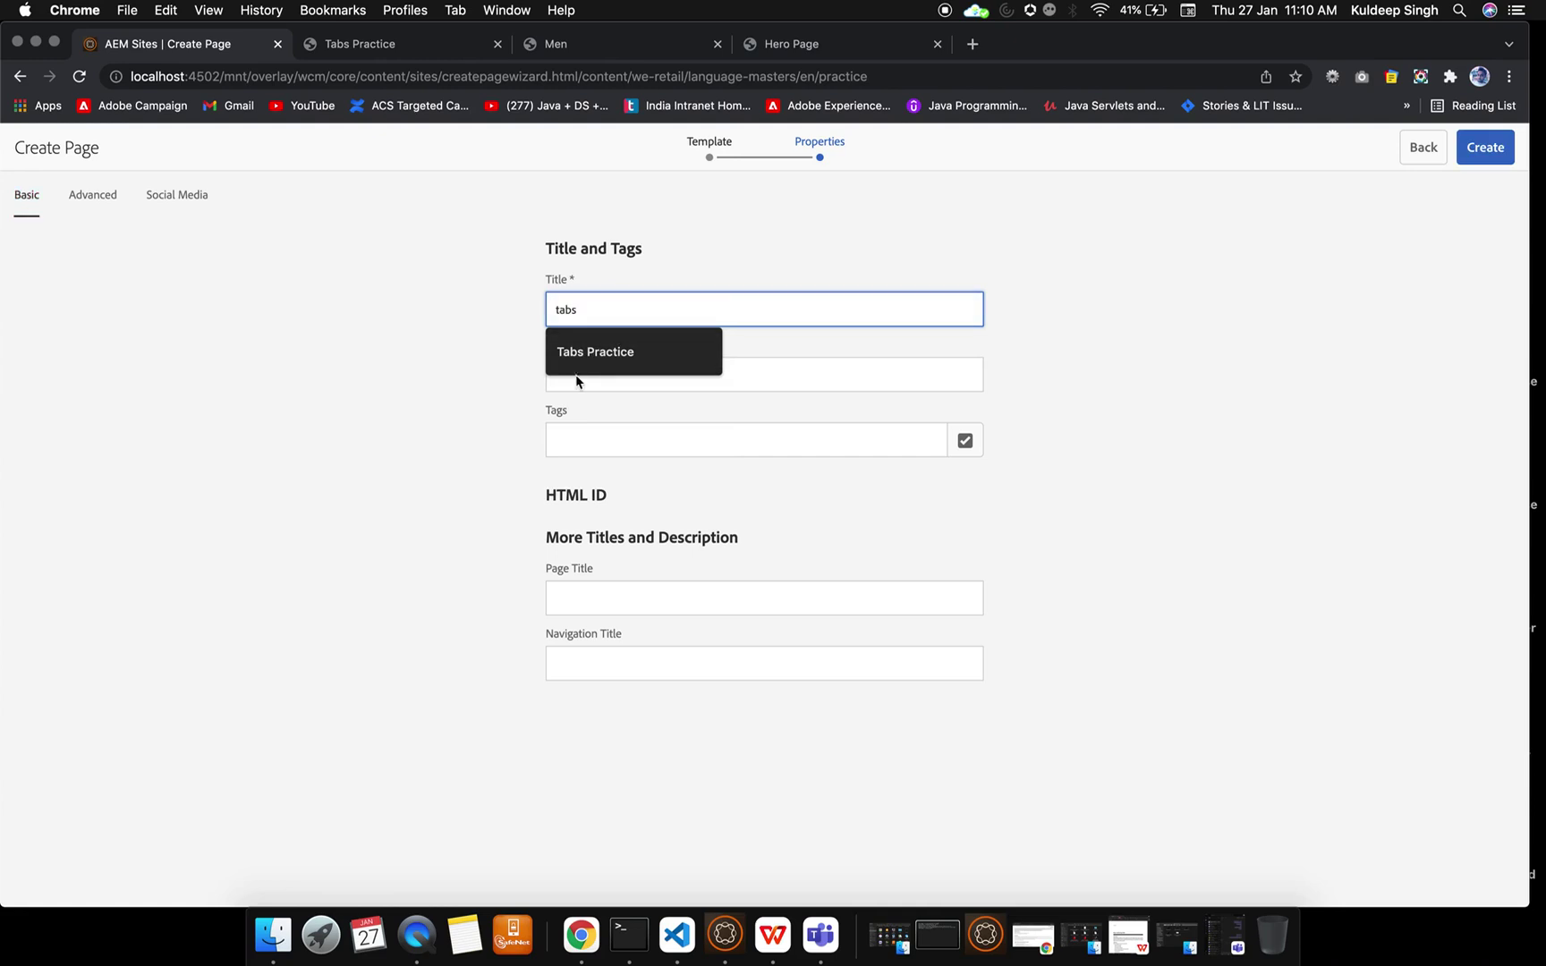
left_click(596, 358)
Name the page 'tabspractice' and create it.
left_click(600, 376)
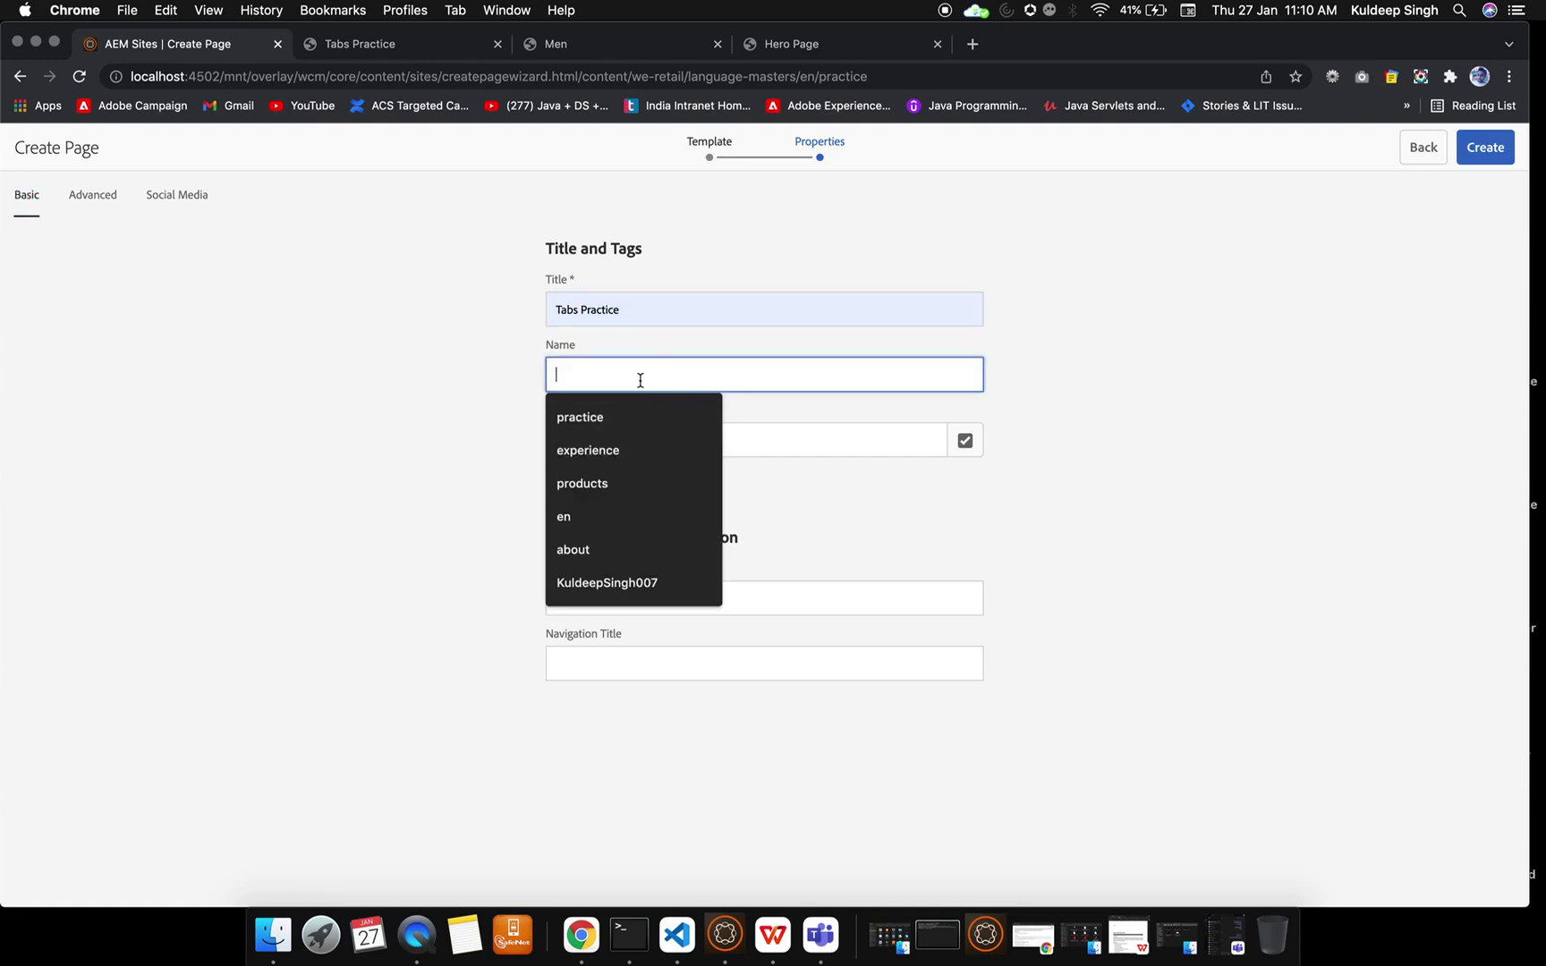
type("tasb")
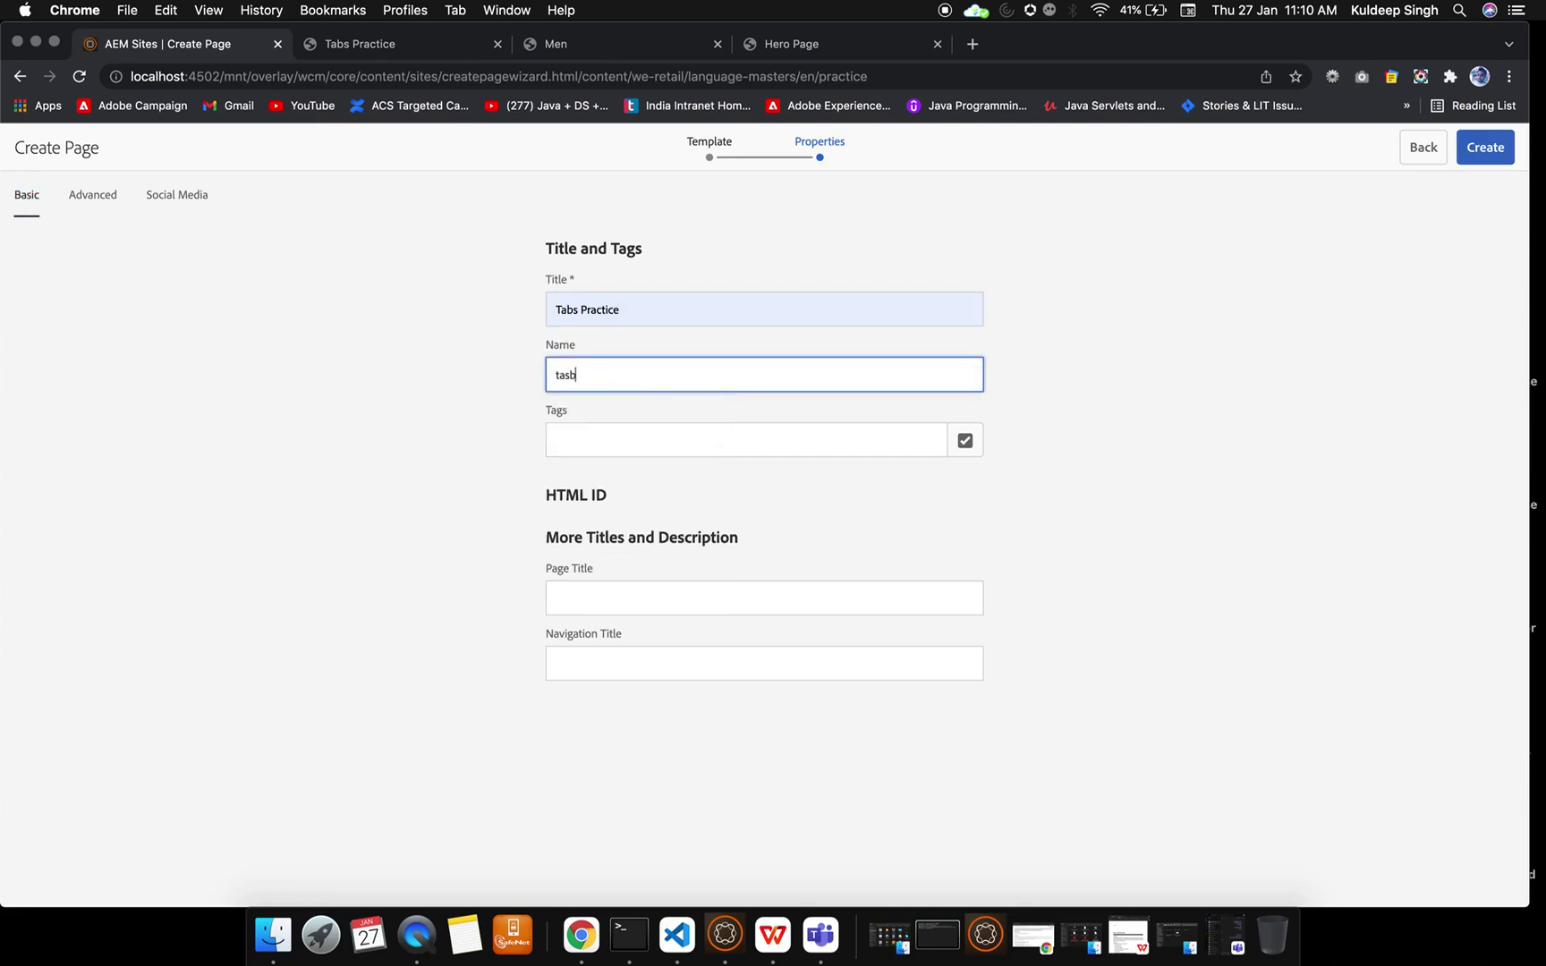
key("BackSpace")
type("bs")
left_click(1486, 147)
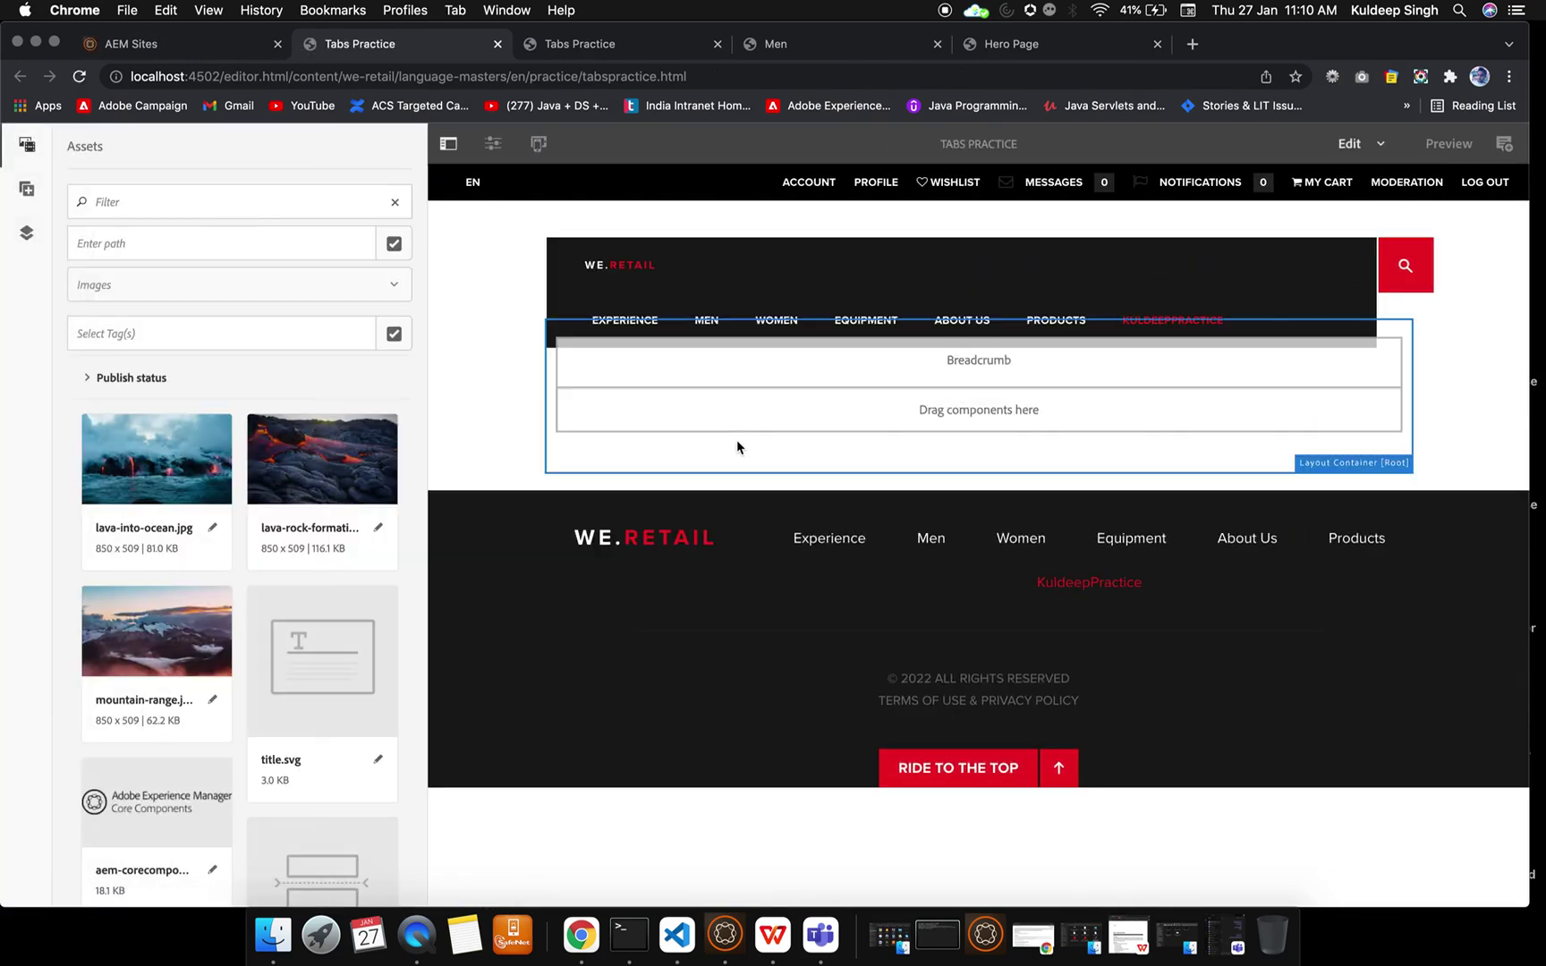
Remove the Breadcrumb component from the Tabs Practice page.
left_click(873, 364)
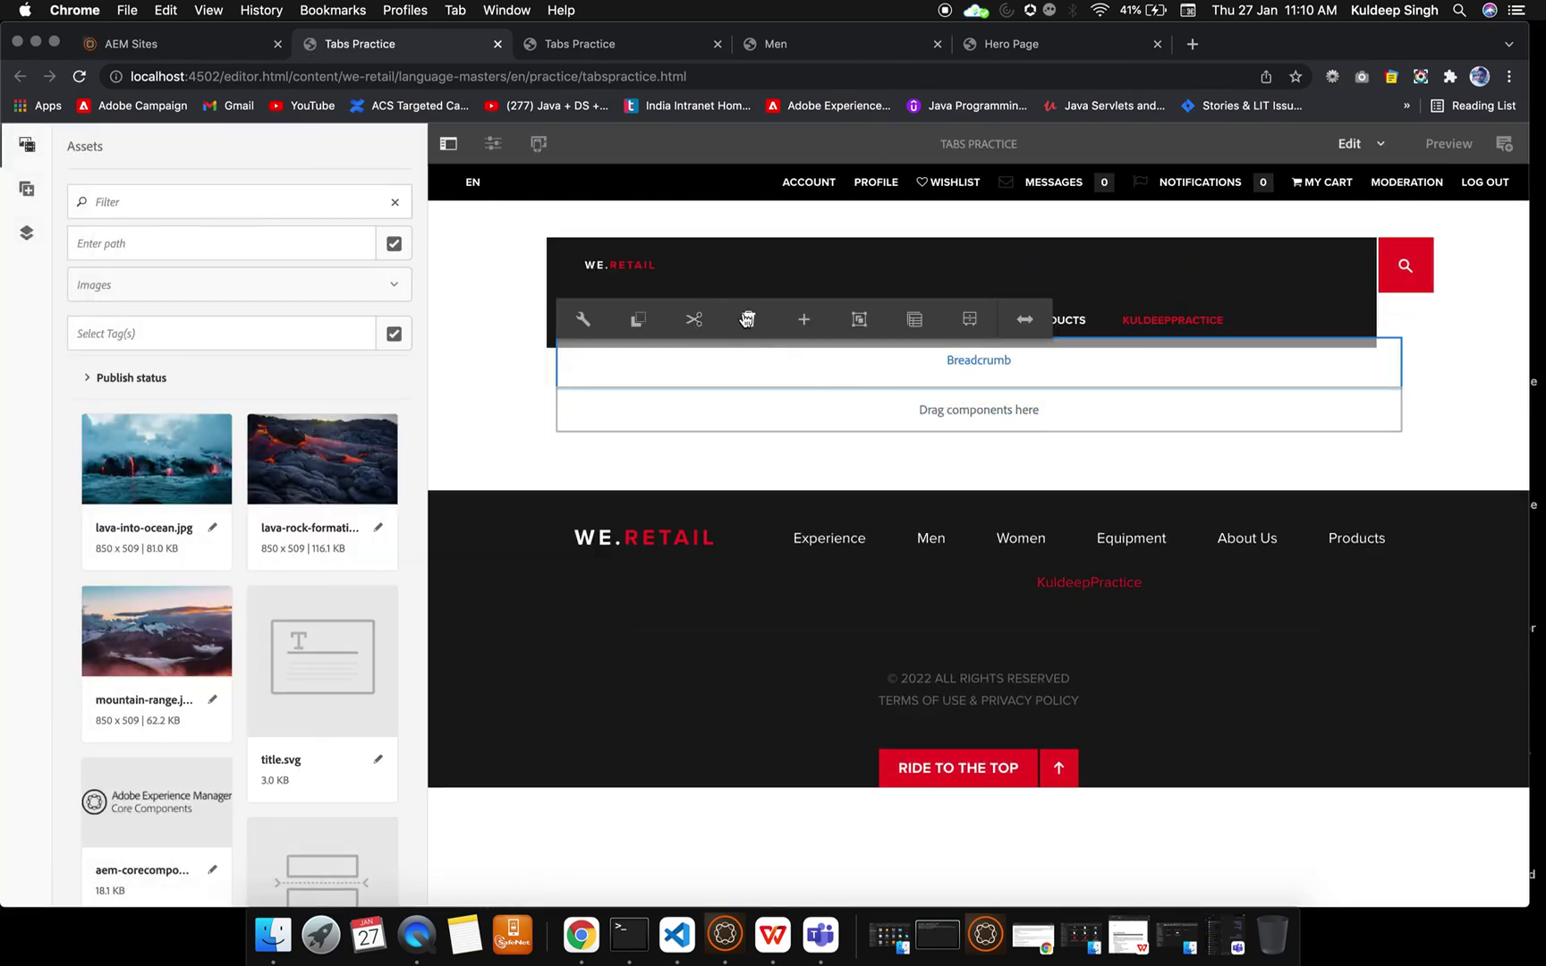
left_click(748, 320)
left_click(867, 561)
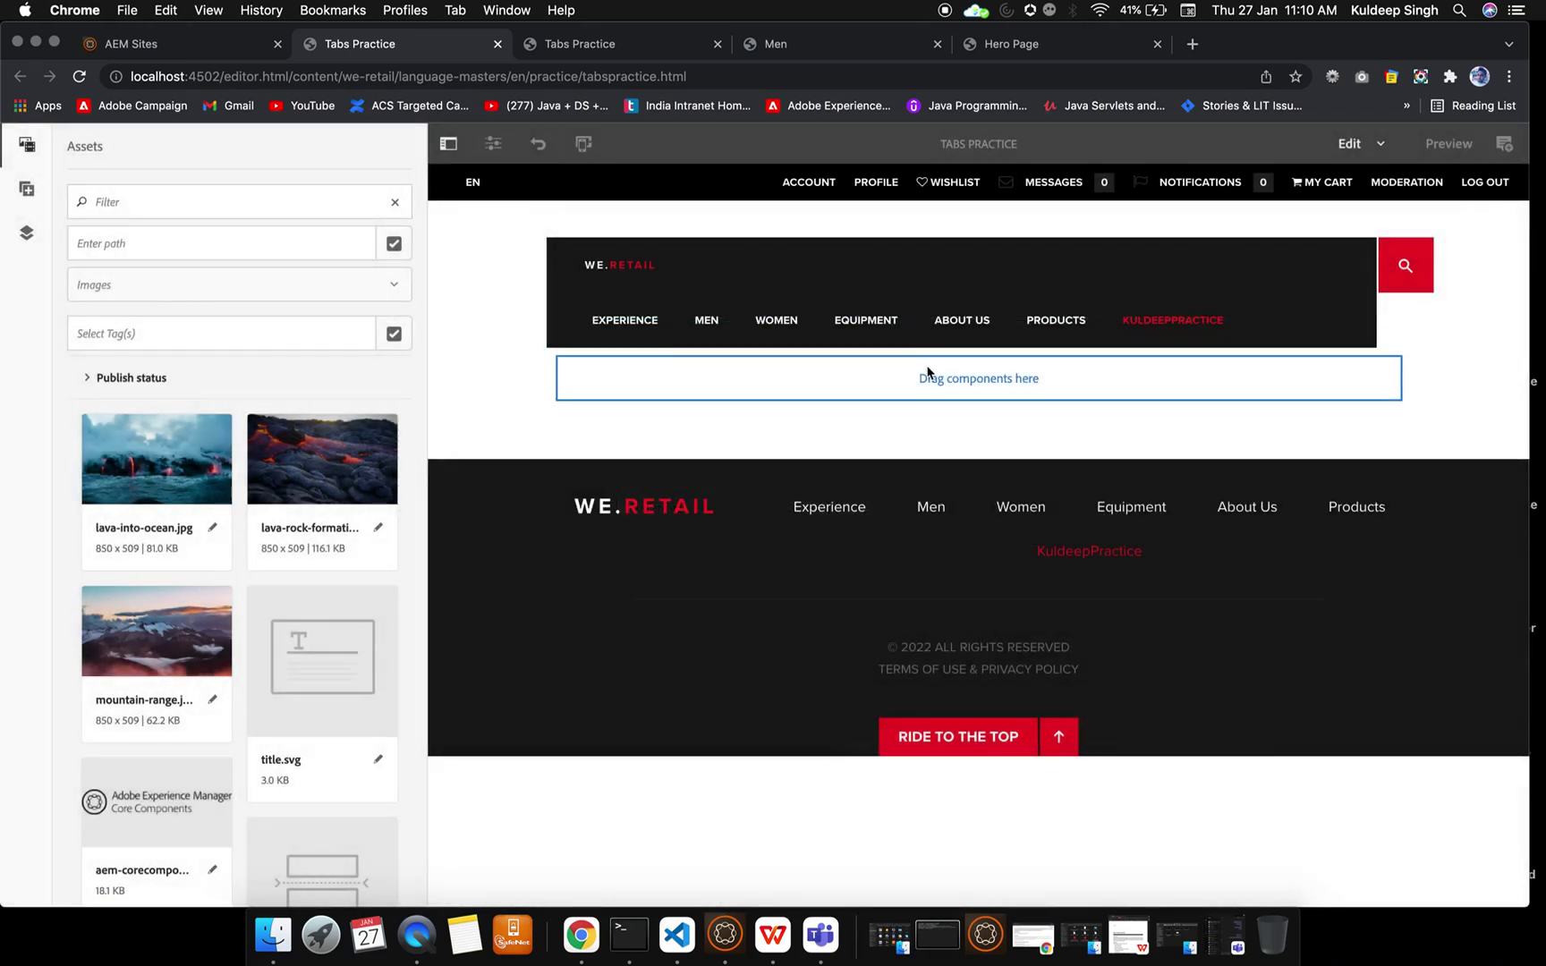
Insert a Tabs component into the empty placeholder.
double_click(925, 375)
scroll(712, 657, "down", 3)
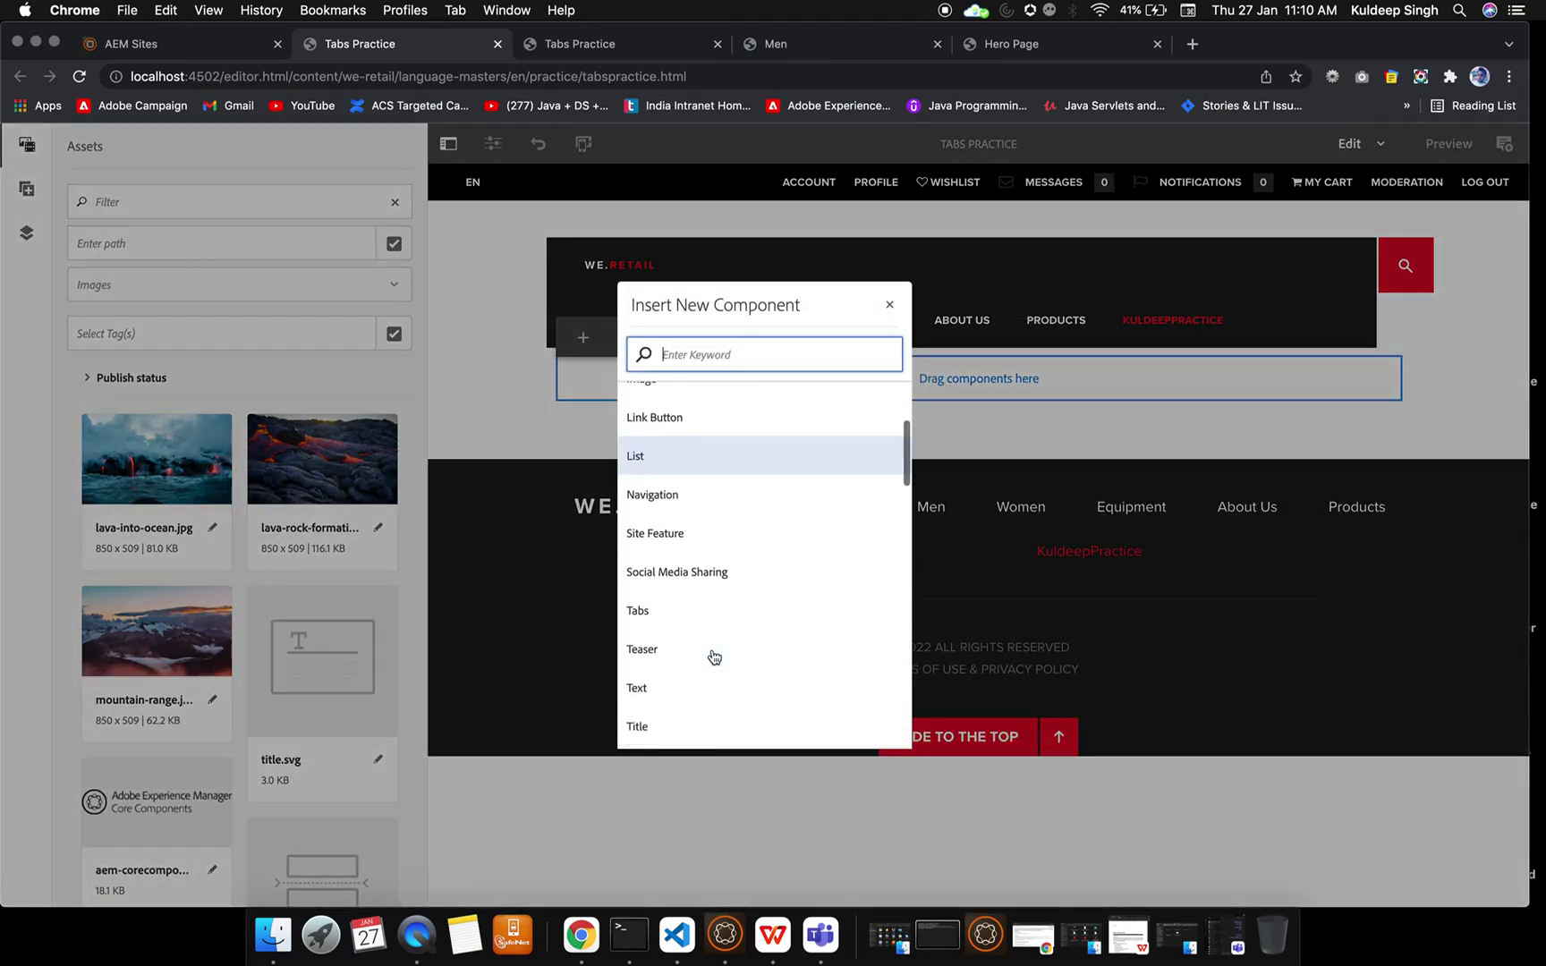
left_click(669, 604)
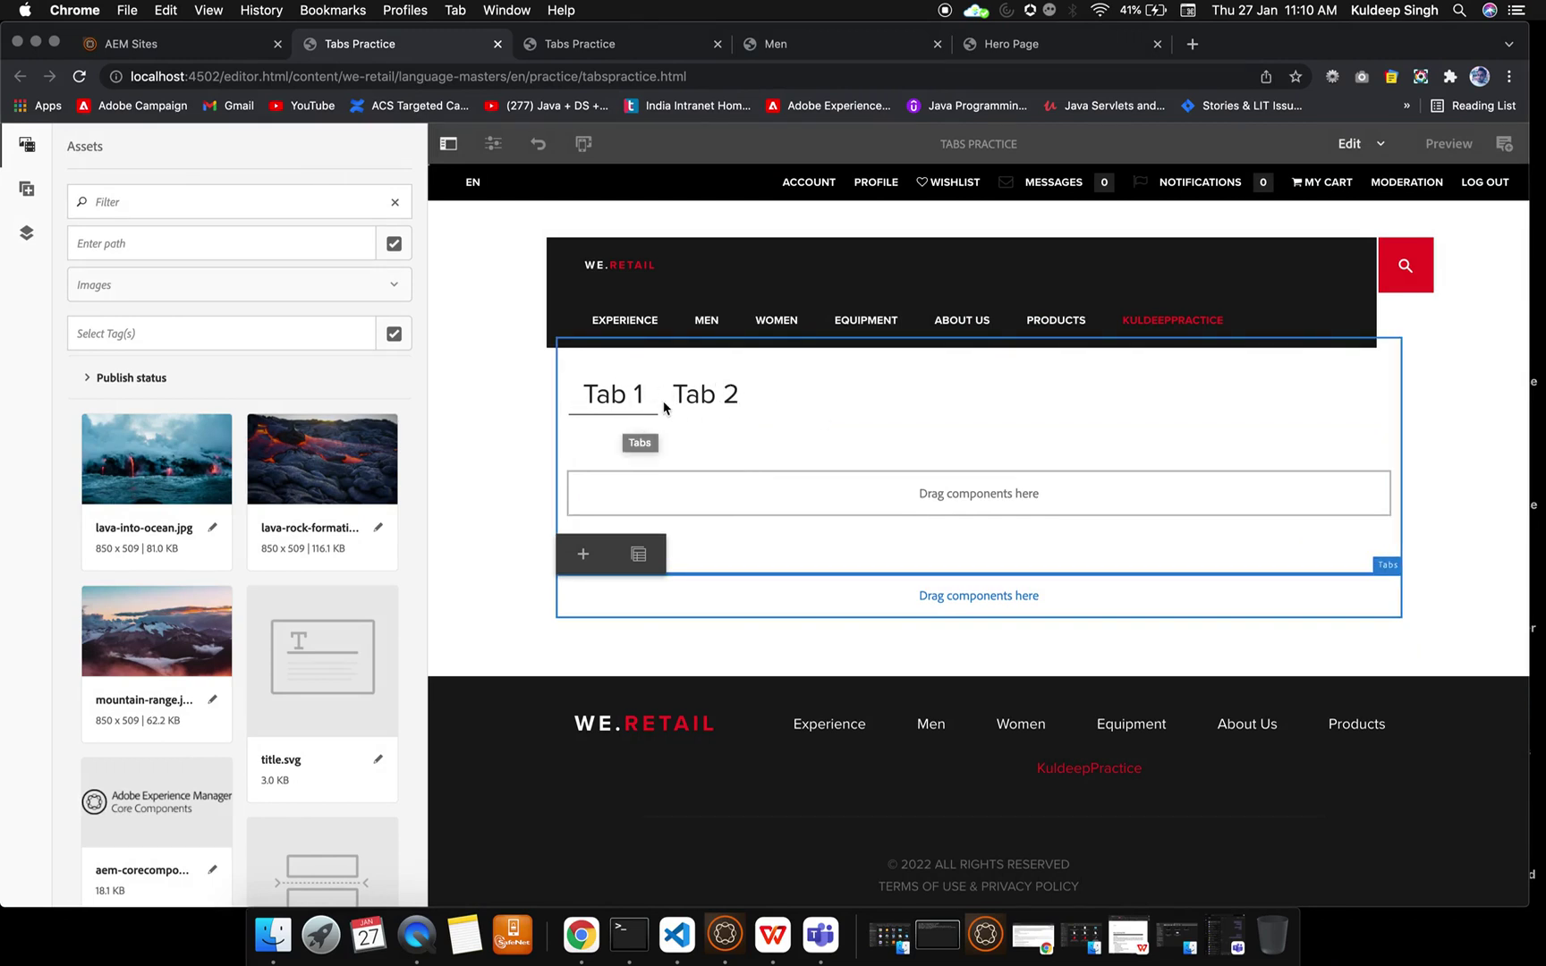
Add a third item titled 'tab 3' in the Tabs component's settings and apply.
left_click(713, 402)
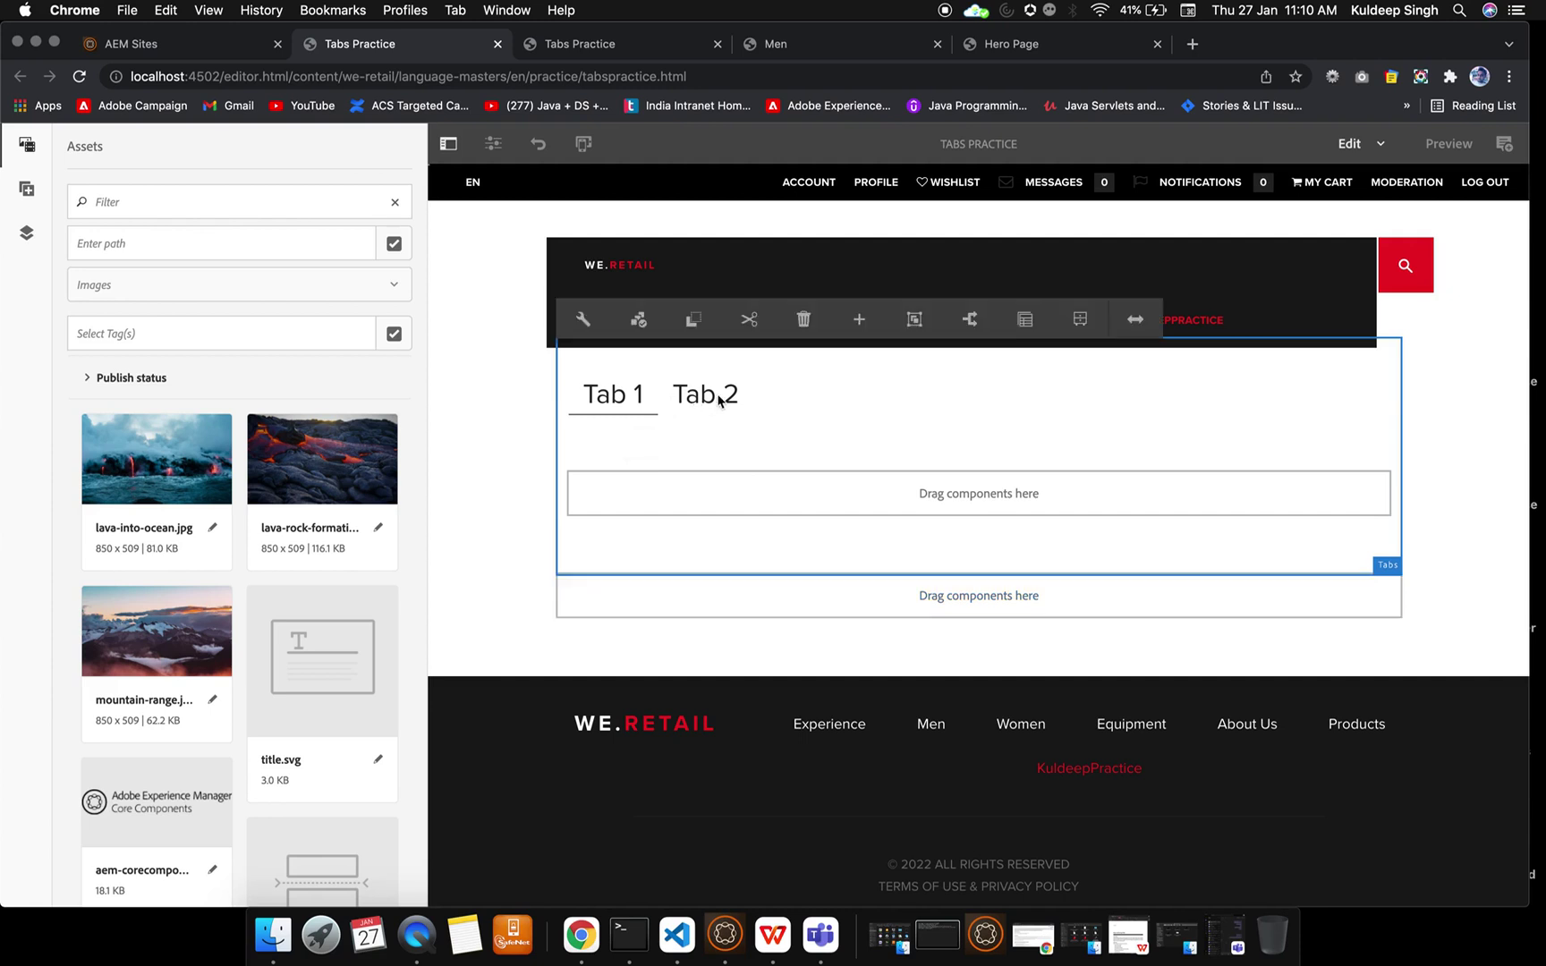
left_click(580, 320)
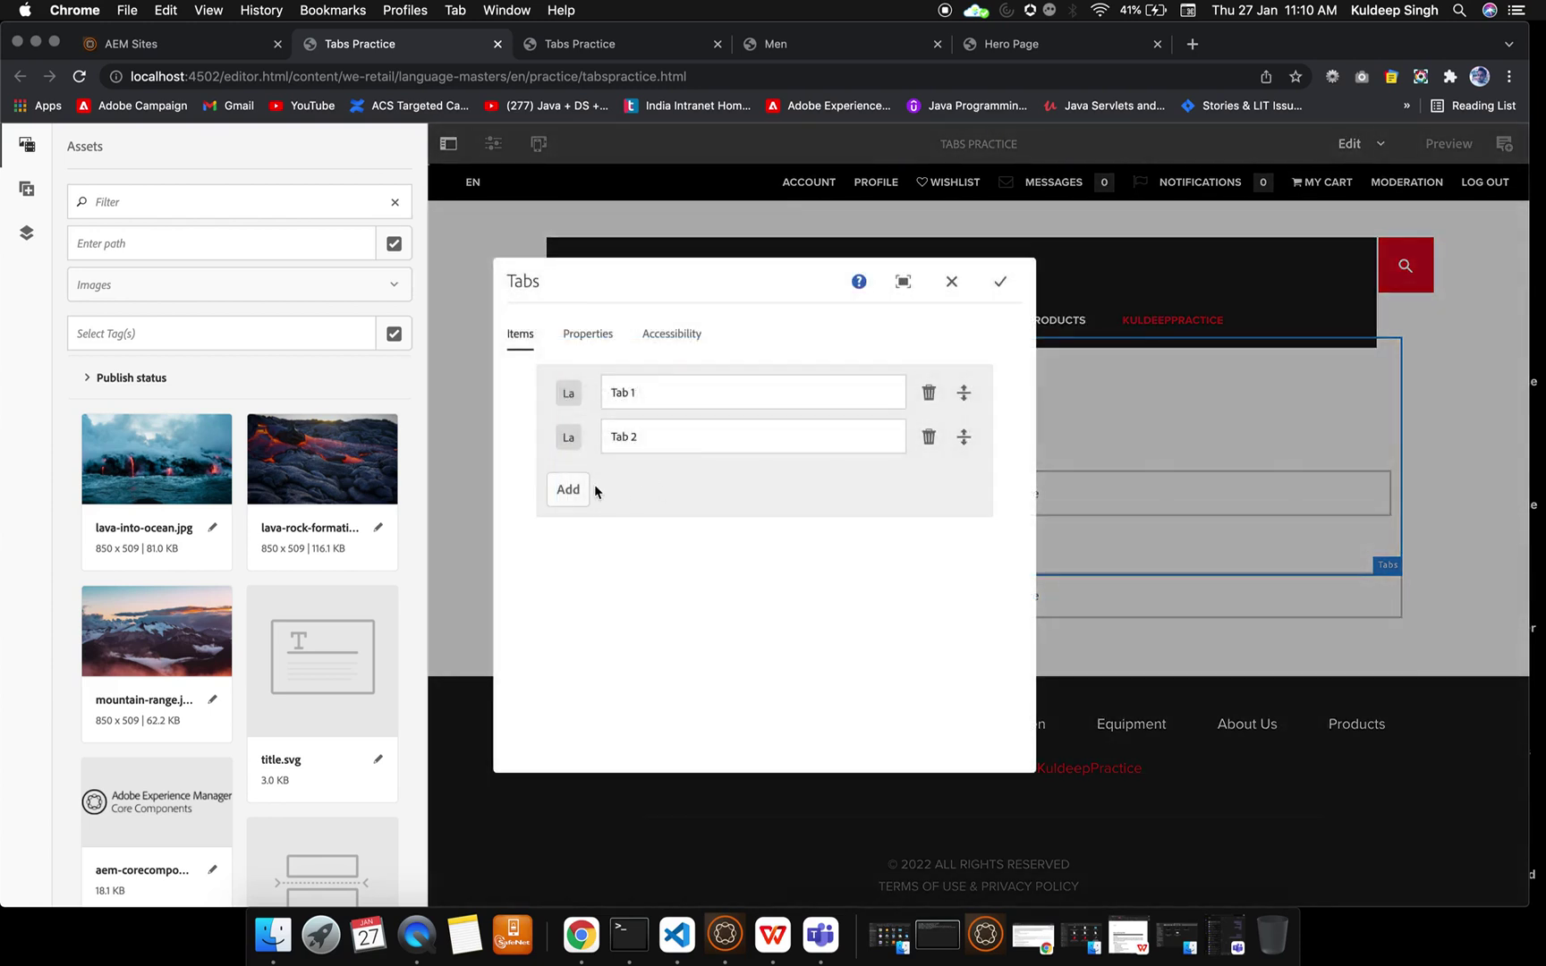
left_click(567, 491)
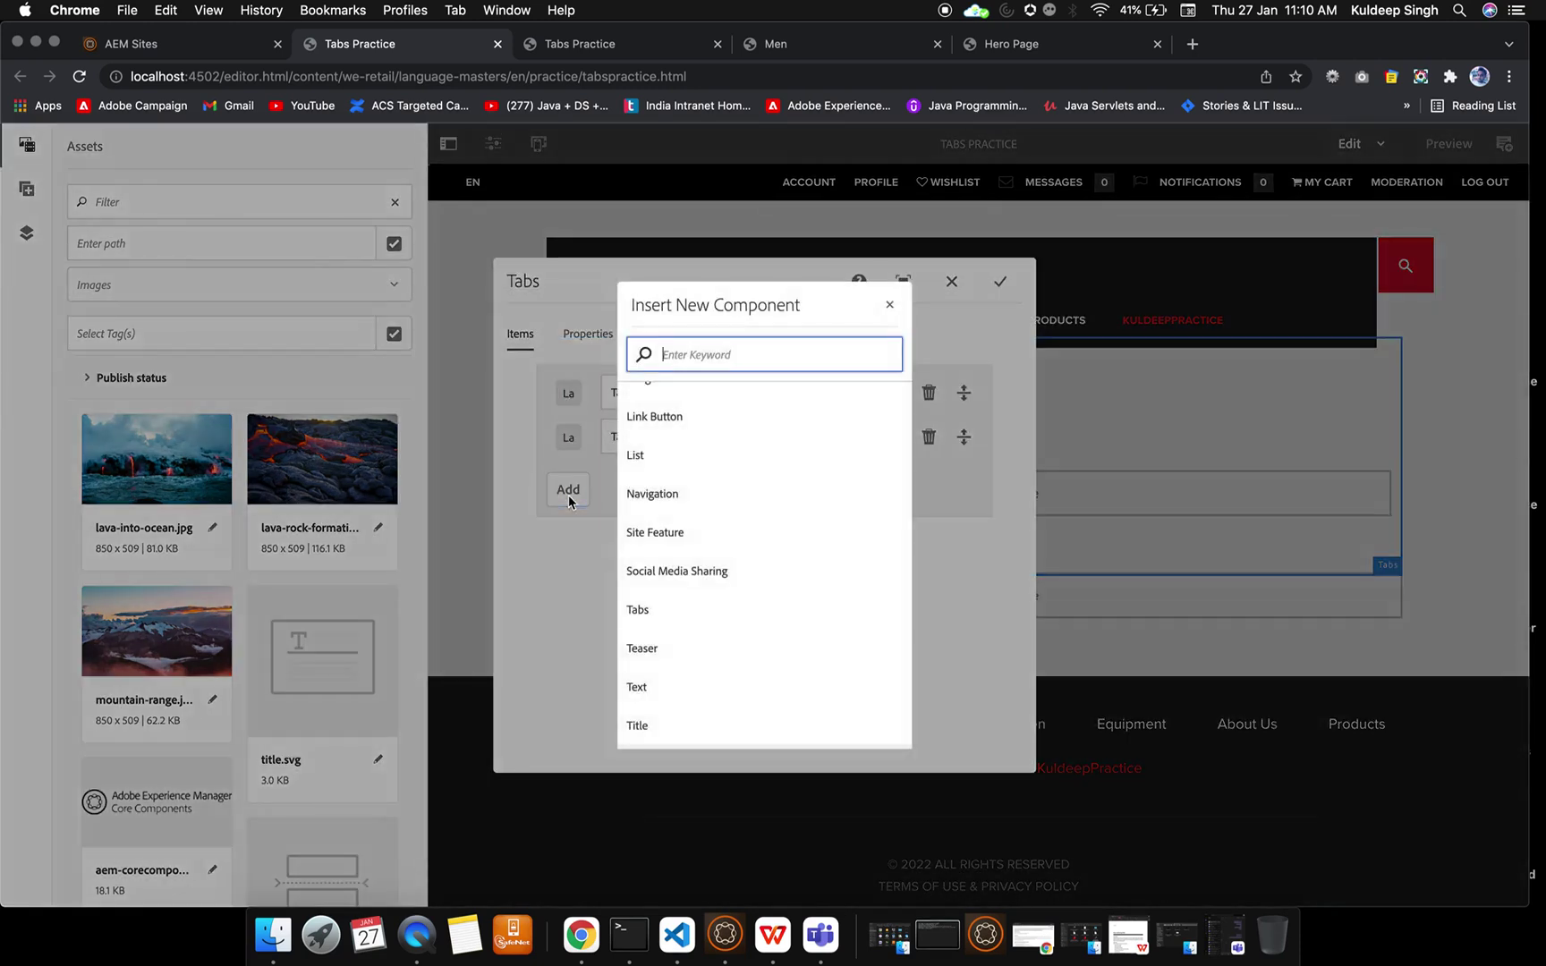
left_click(665, 611)
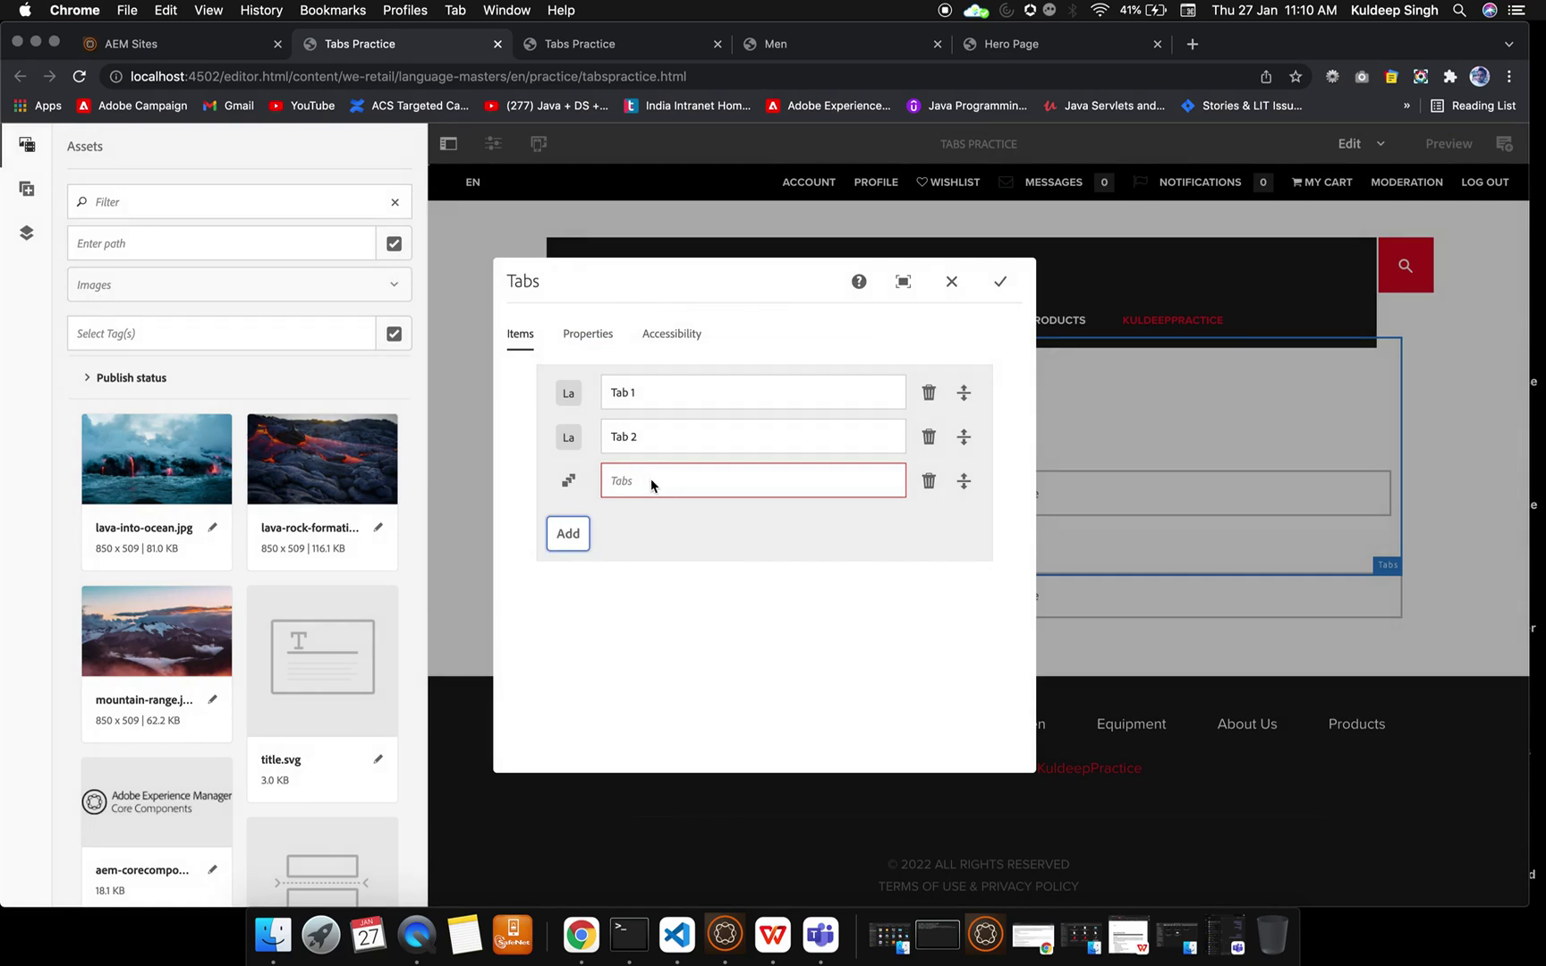
left_click(638, 481)
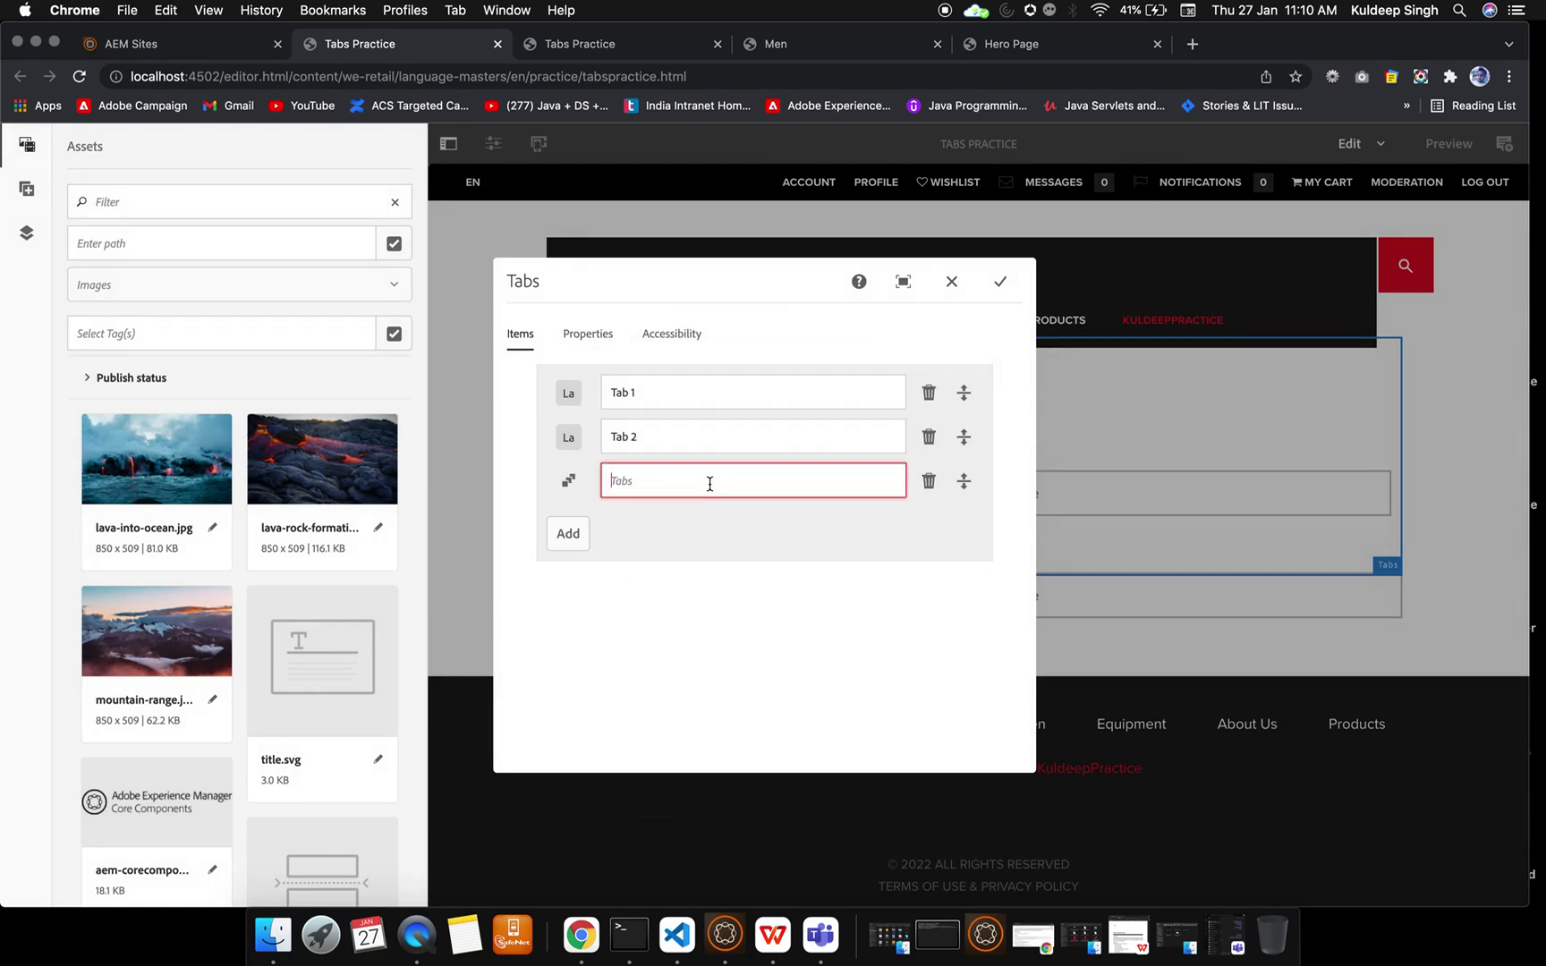
type("tab 3")
left_click(1000, 281)
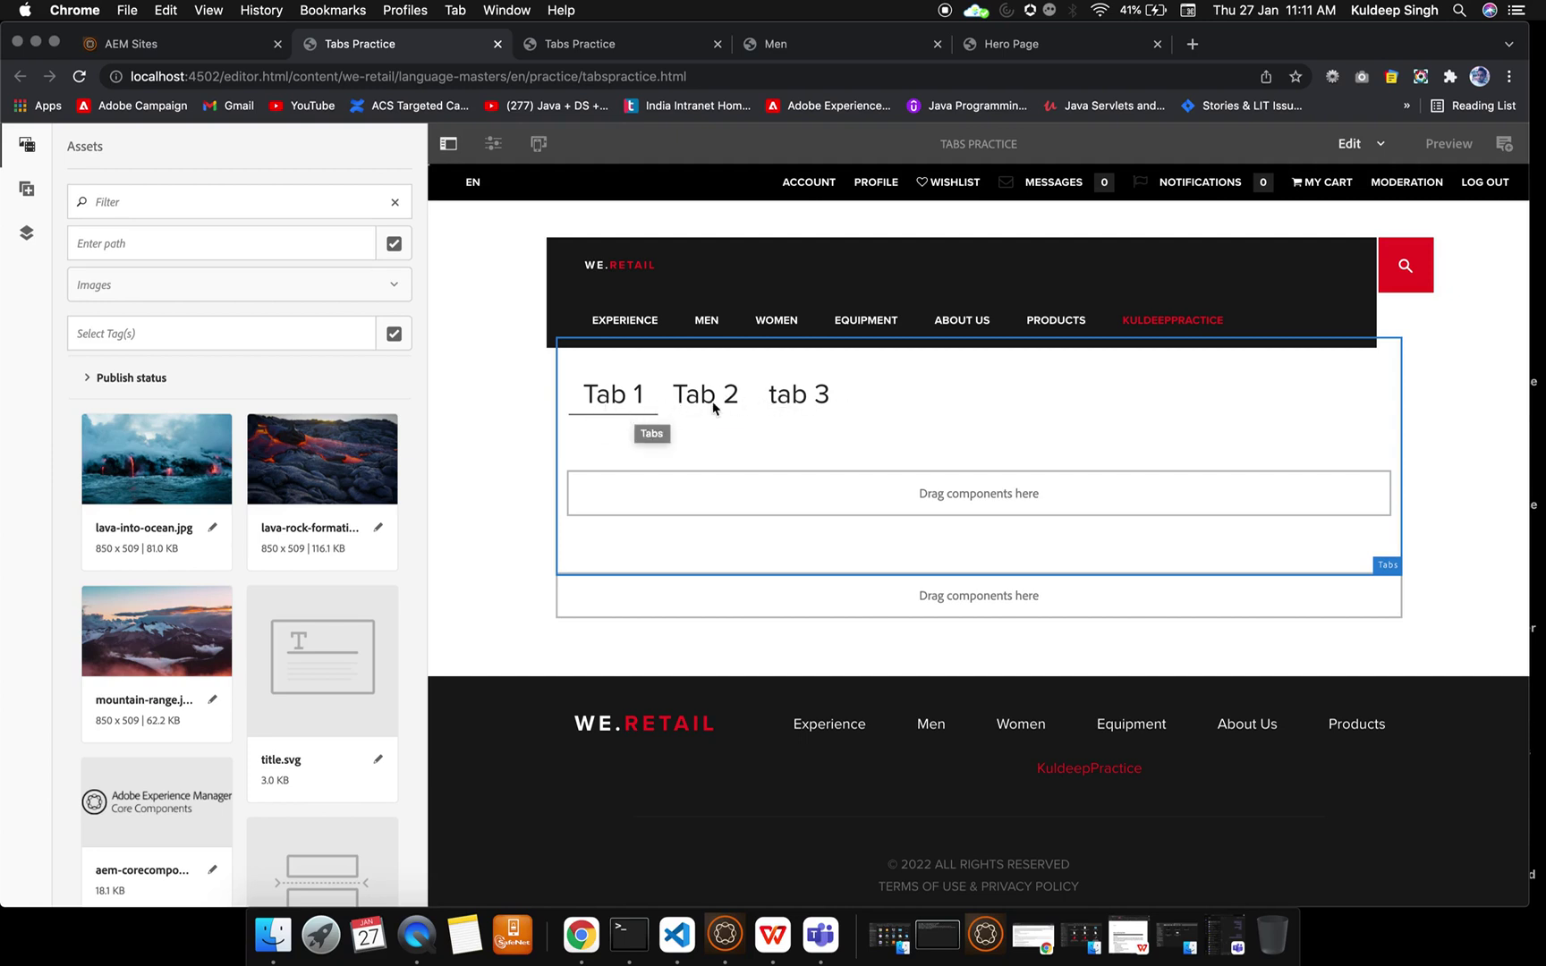
Retitle Tab 1 and Tab 2 as 'First page' and 'Second page' in the Tabs settings.
left_click(607, 402)
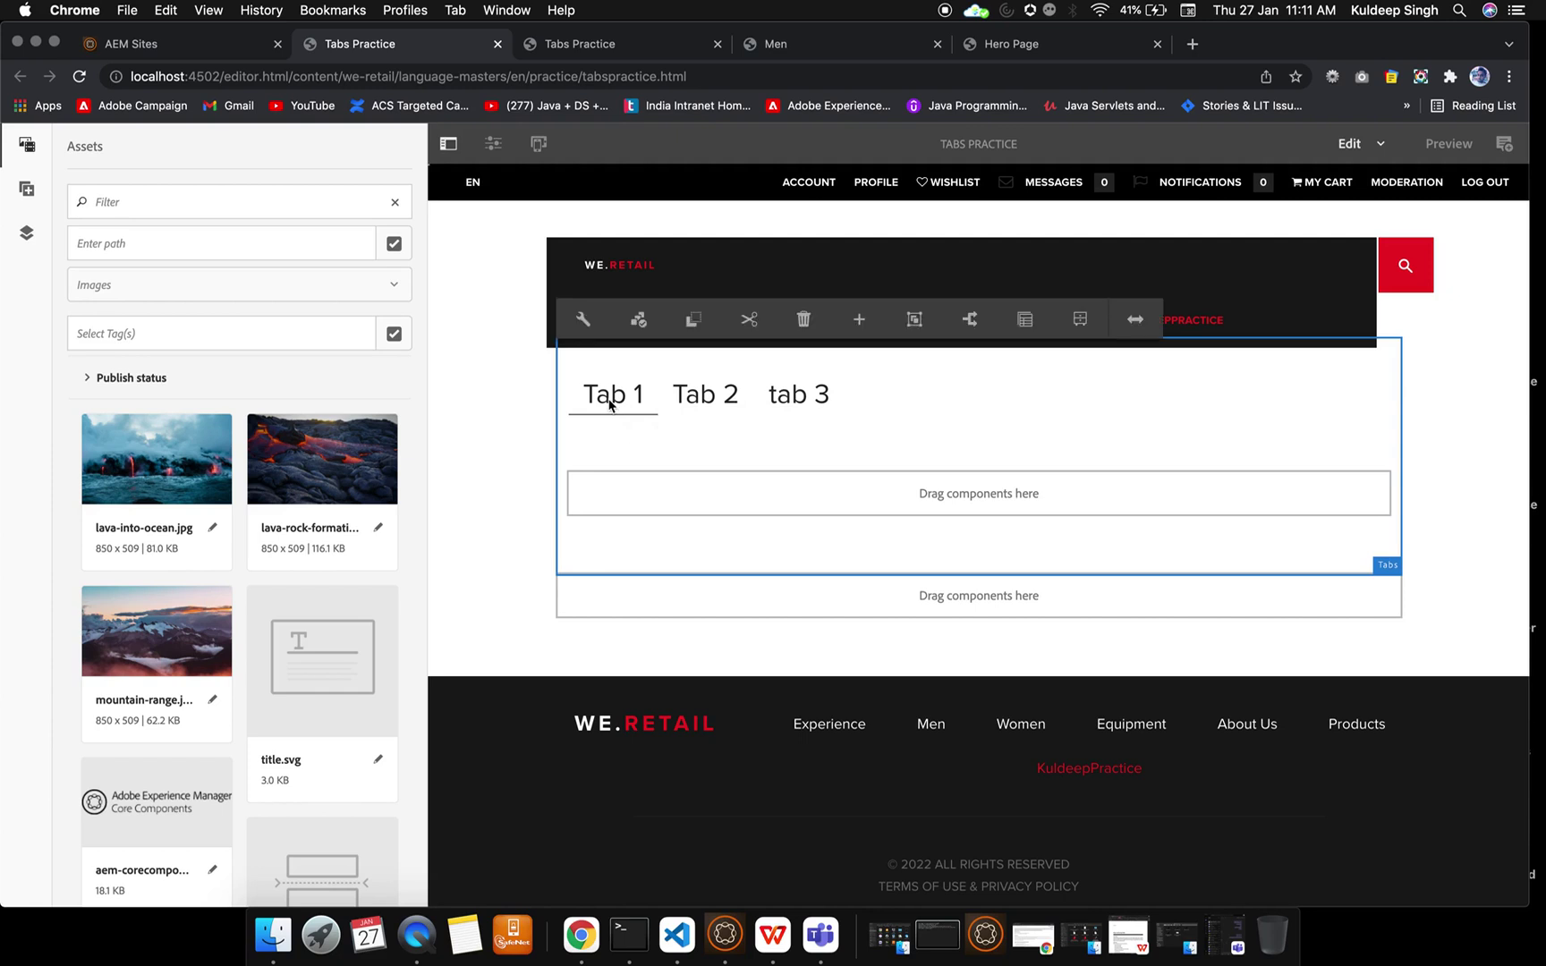
left_click(585, 318)
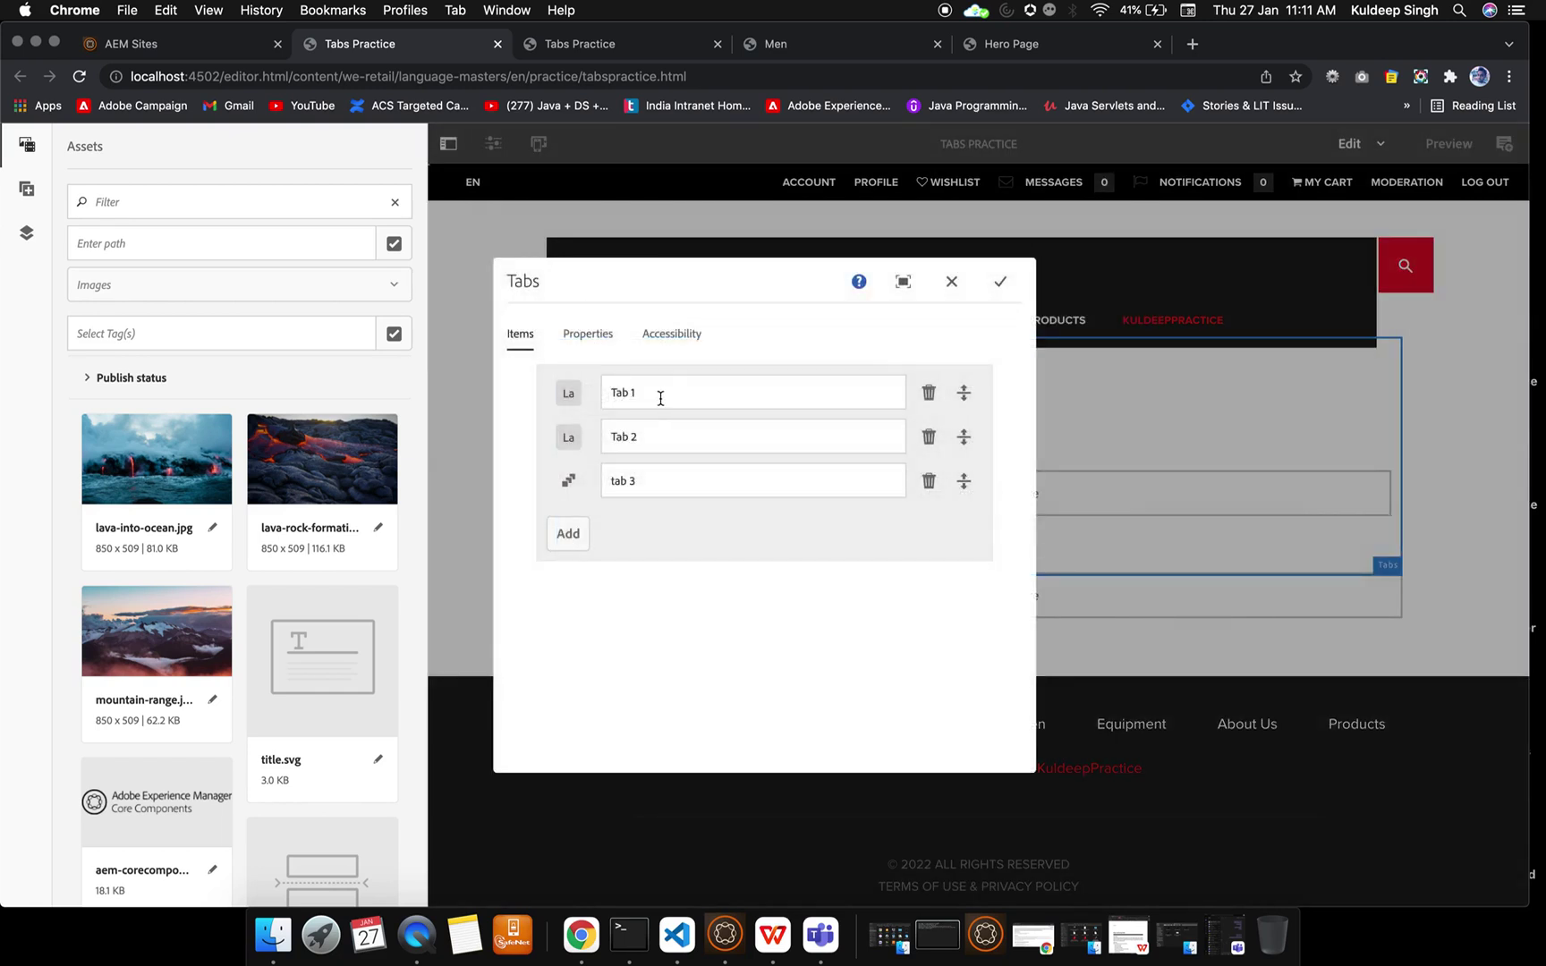
left_click(660, 398)
key("BackSpace")
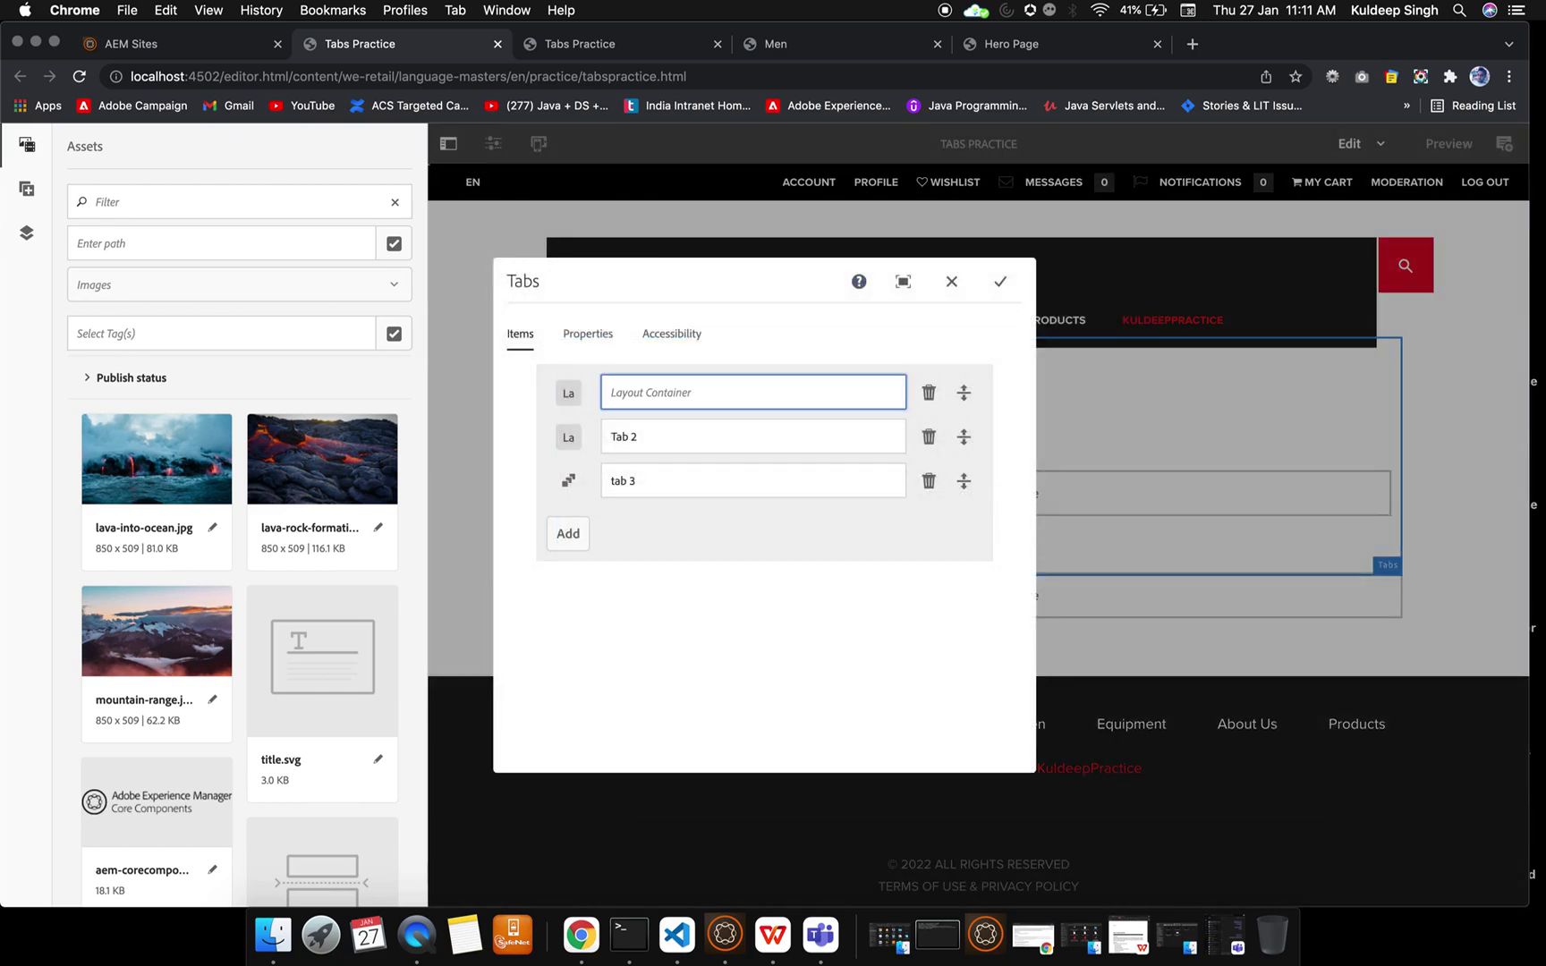
type("F")
left_click(646, 432)
key("BackSpace")
key("BackSpace")
key("BackSpace")
key("BackSpace")
key("BackSpace")
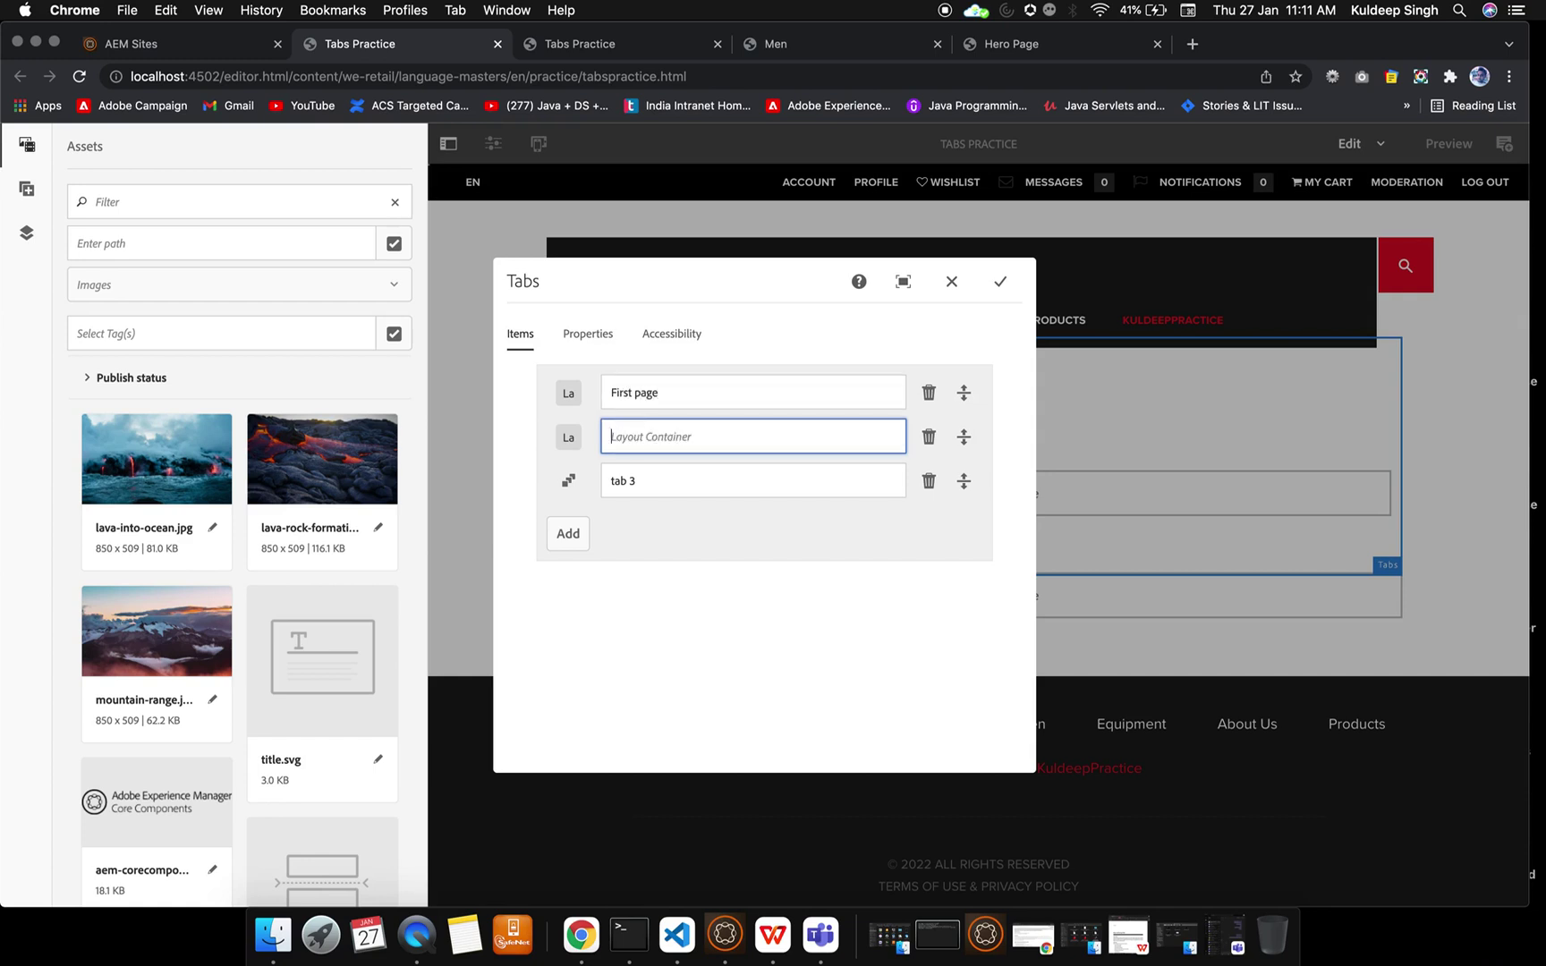
type("S")
Retitle the third tab as 'third page' and apply the tab names.
left_click(644, 467)
key("BackSpace")
key("BackSpace")
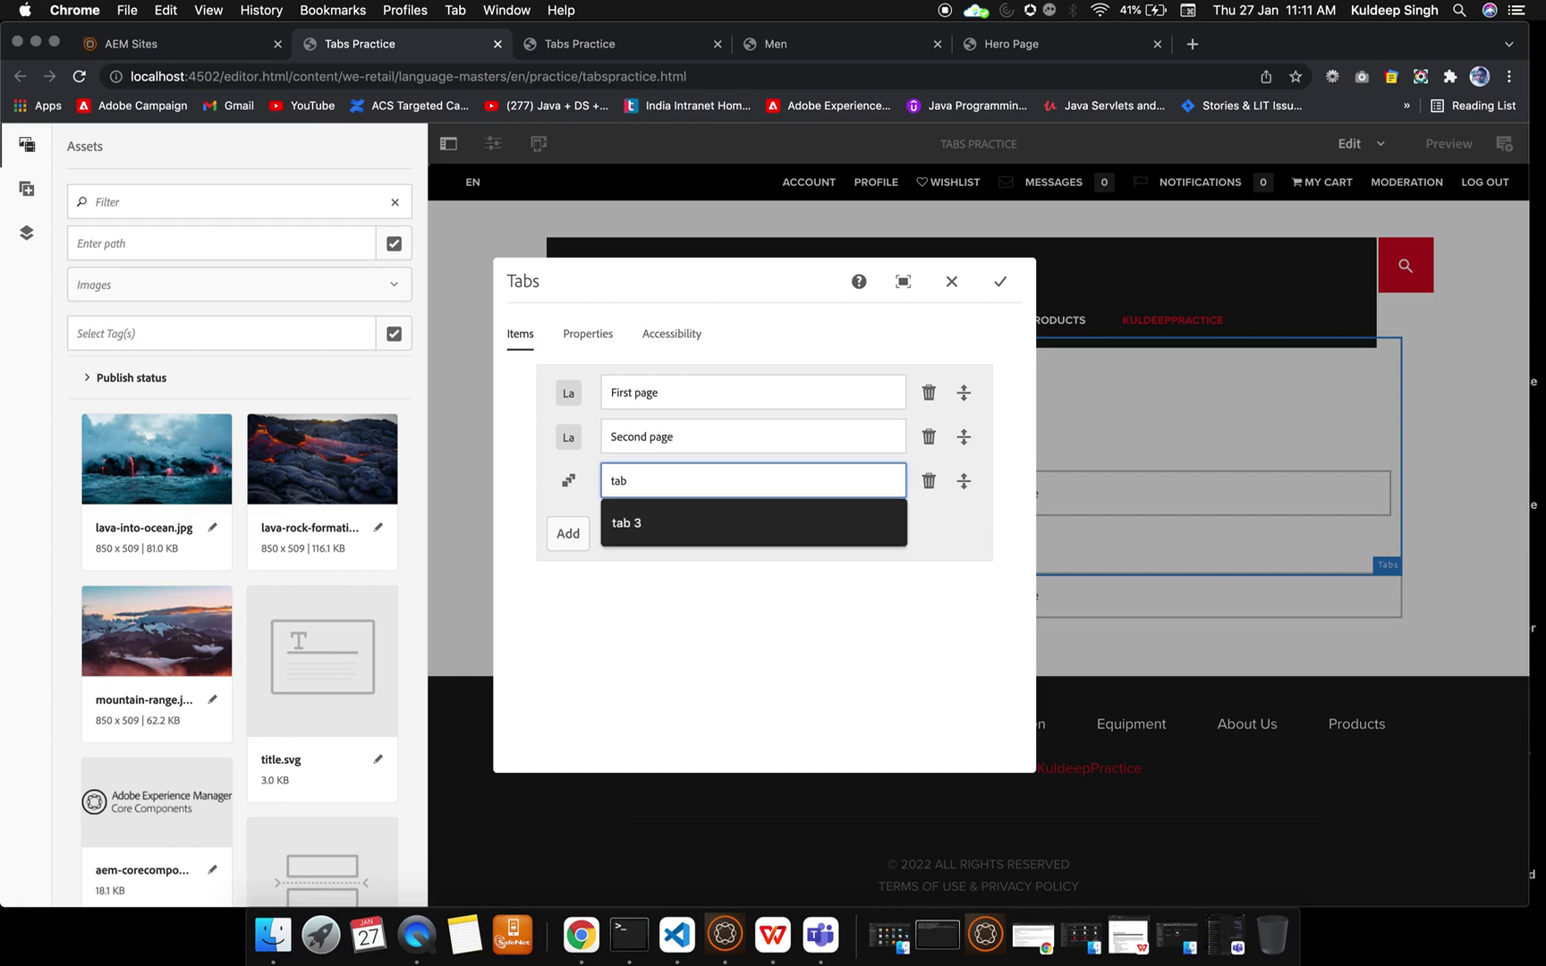
key("BackSpace")
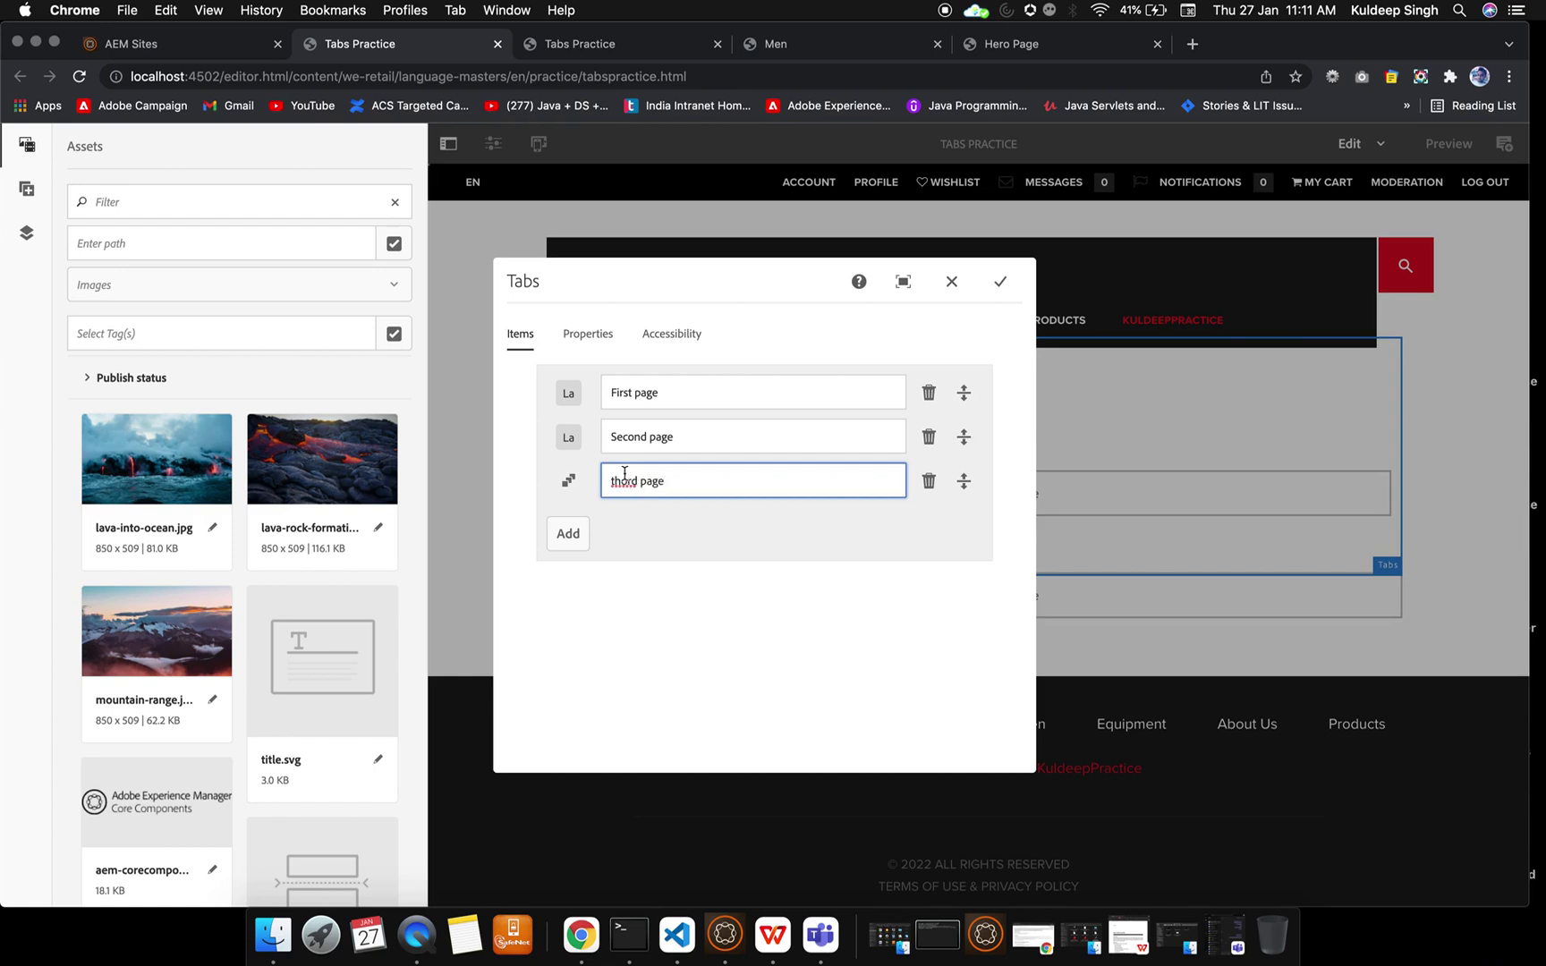
key("BackSpace")
type("i")
left_click(1000, 281)
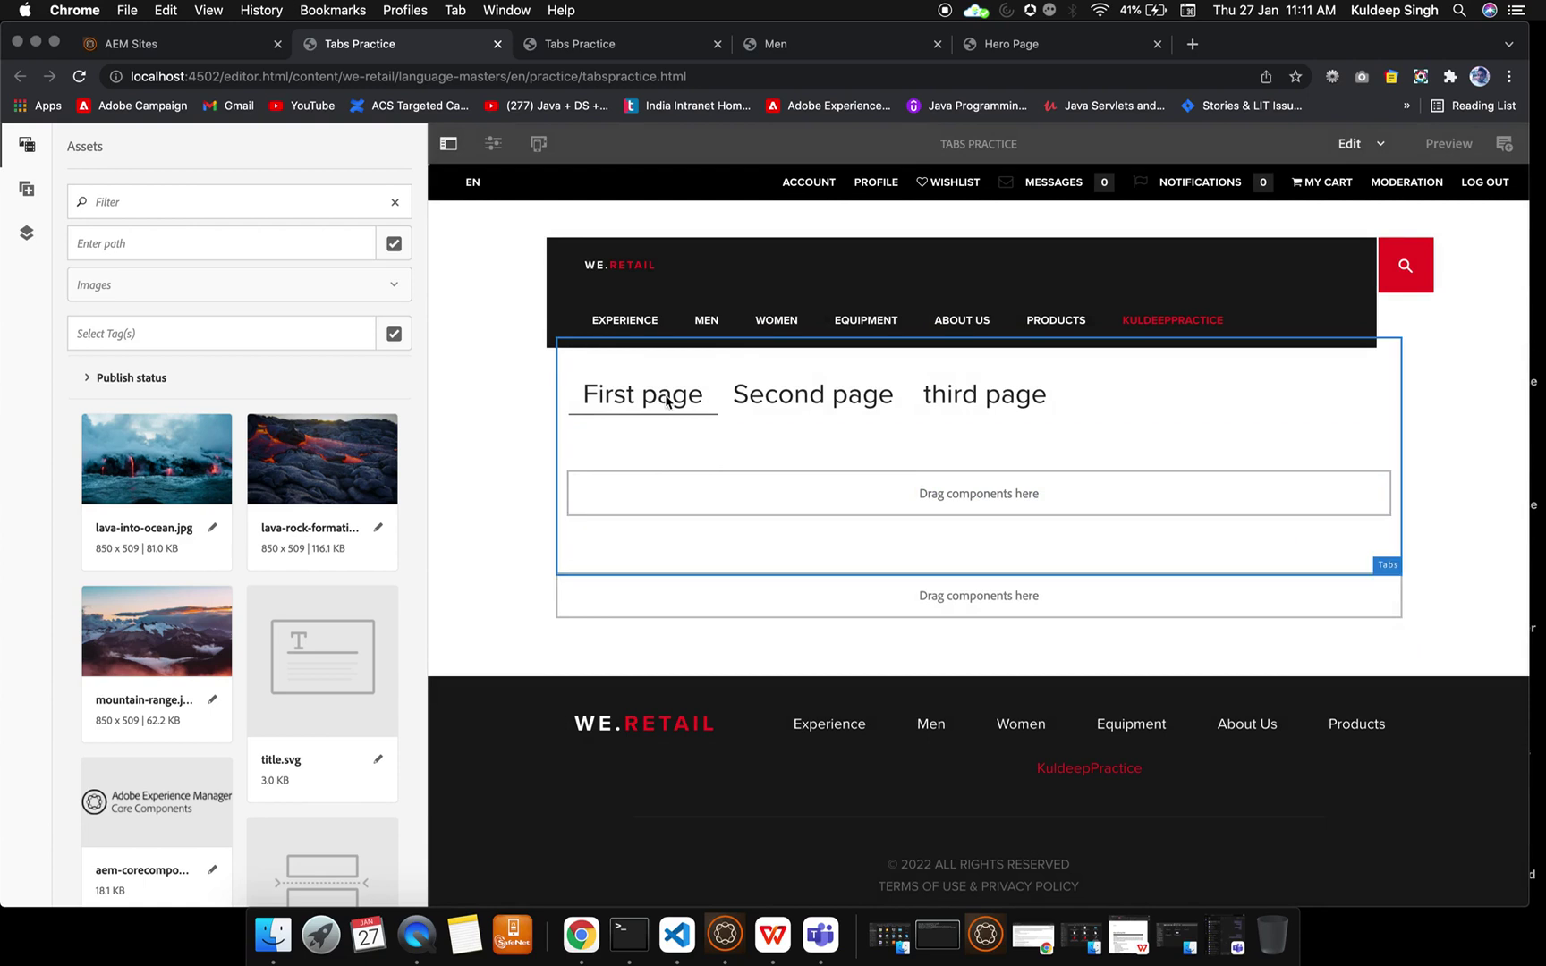
left_click(694, 488)
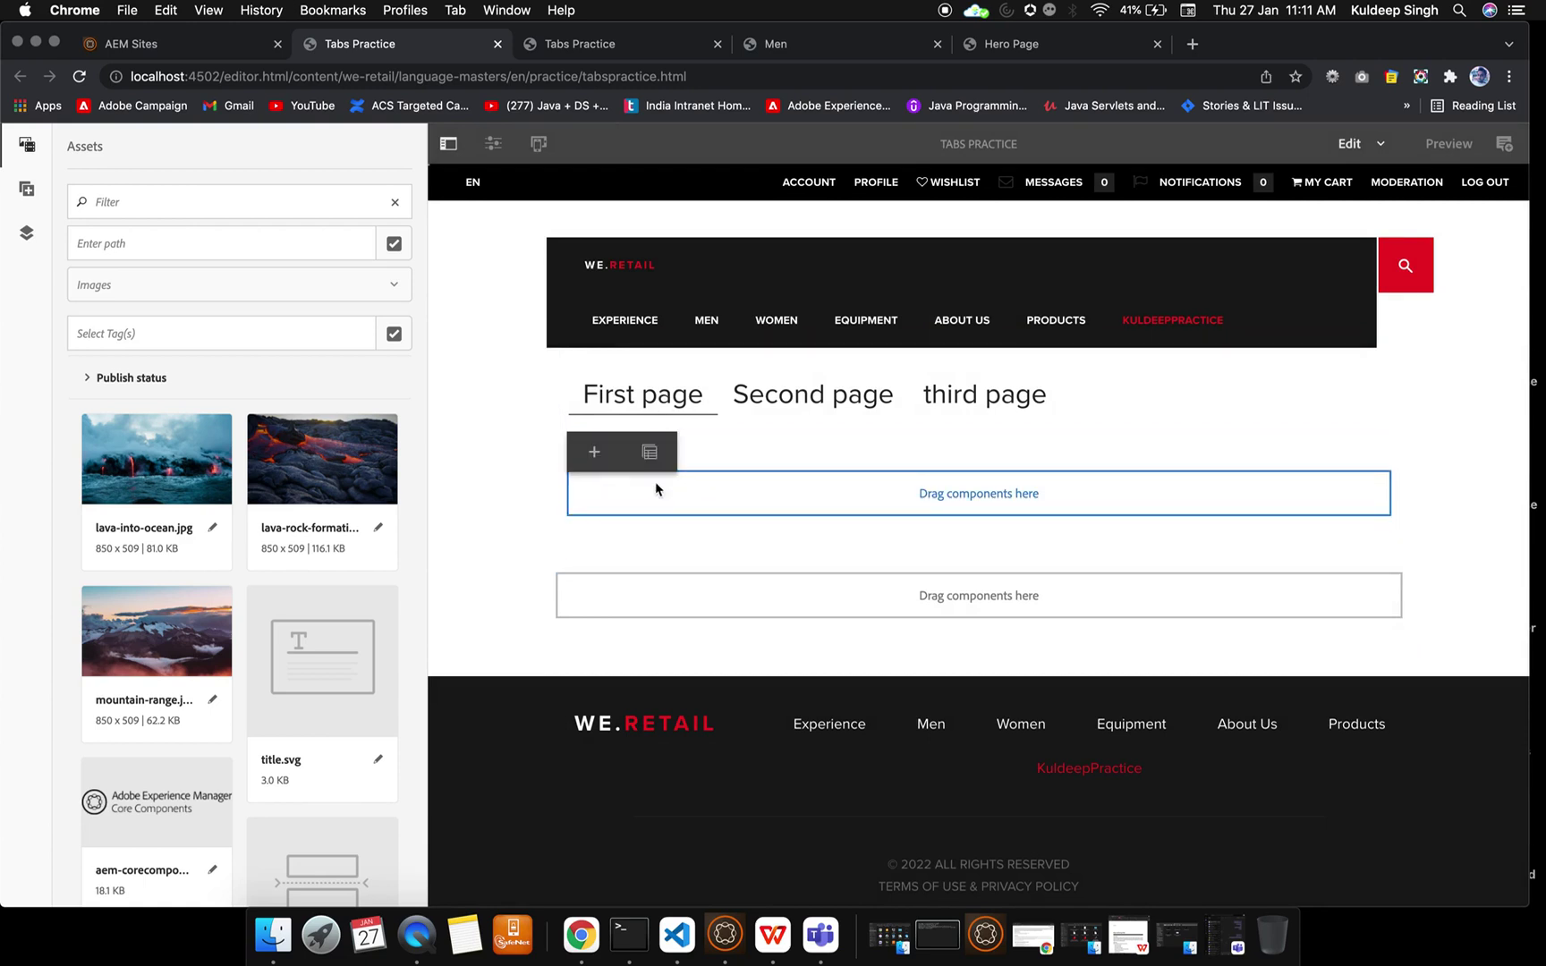
Insert a Title component and, below it, an Image component in the First page tab.
left_click(594, 452)
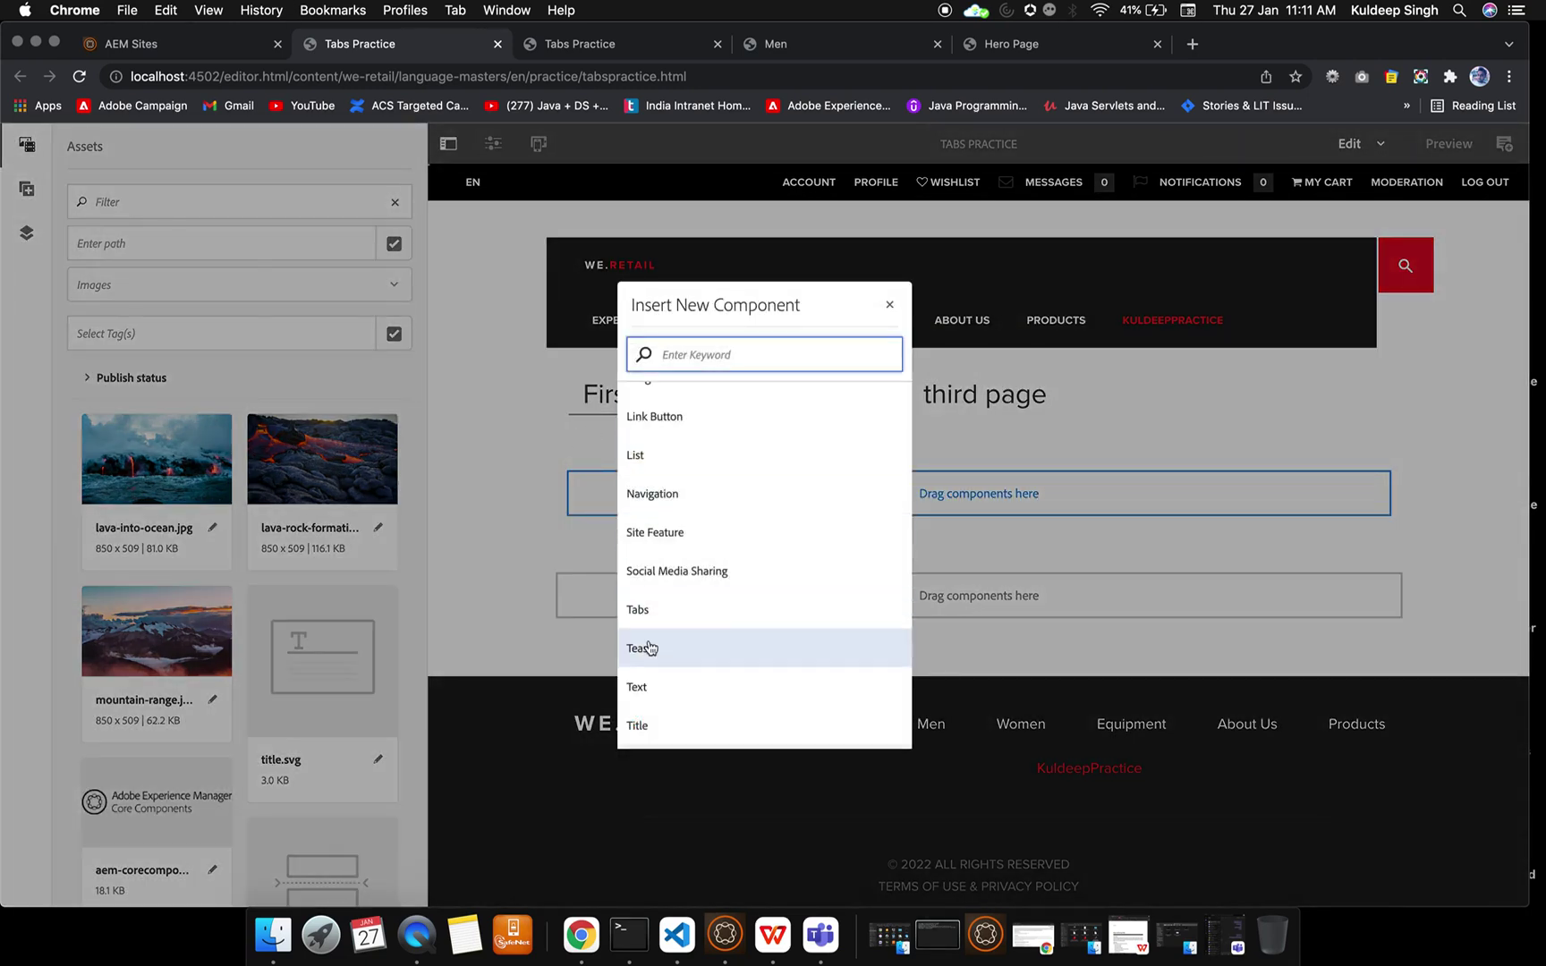
left_click(655, 725)
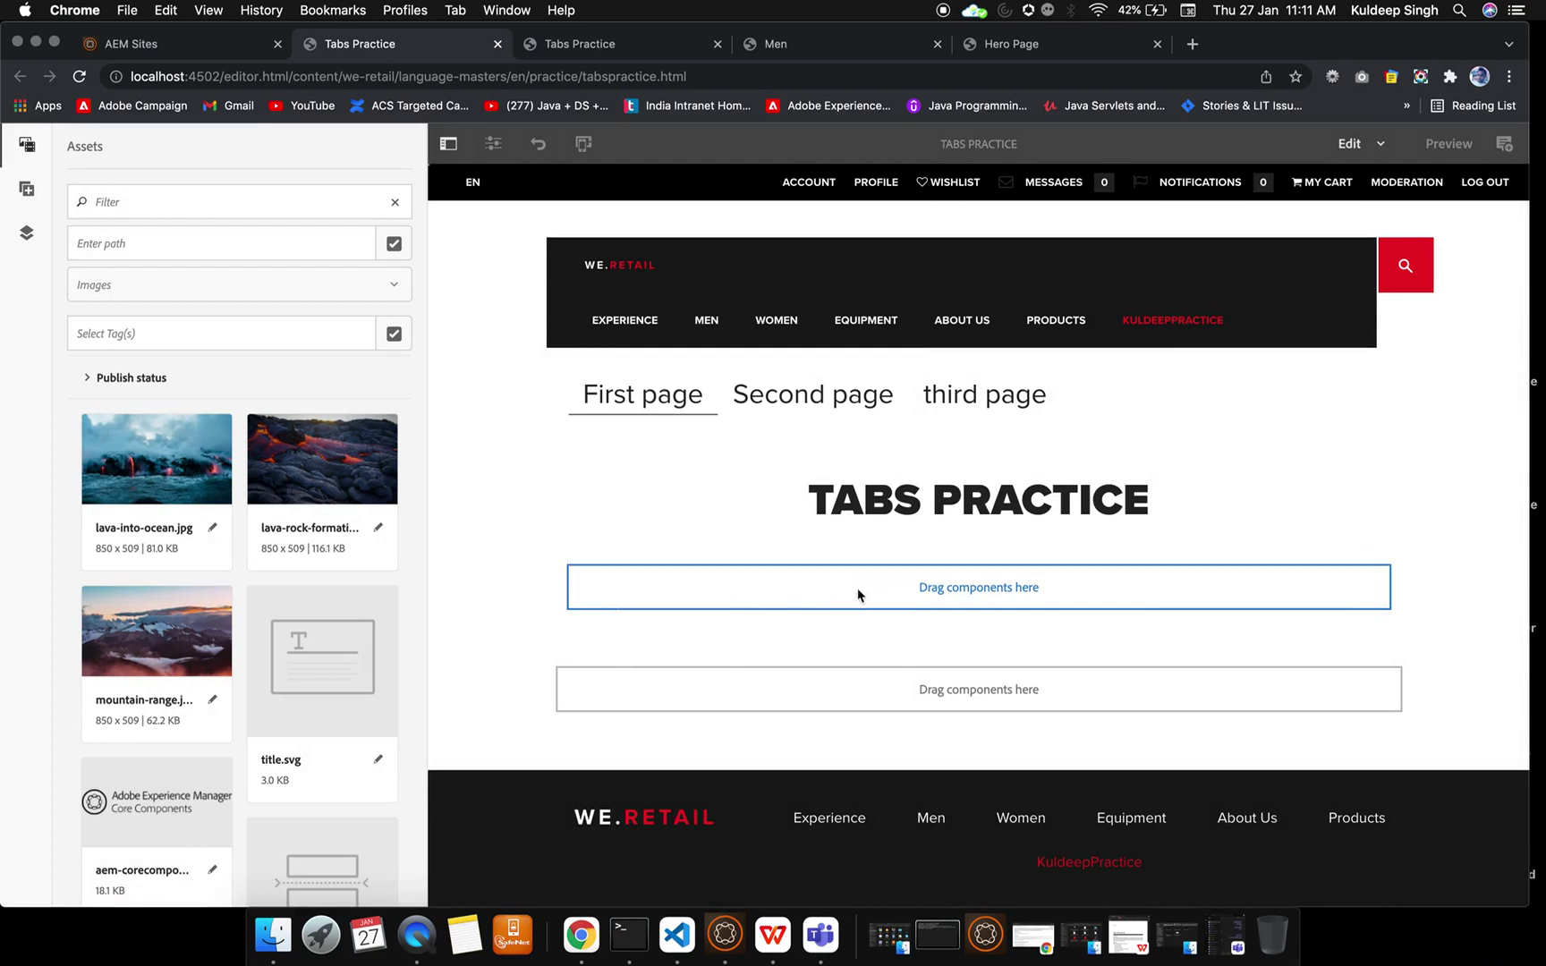
left_click(858, 588)
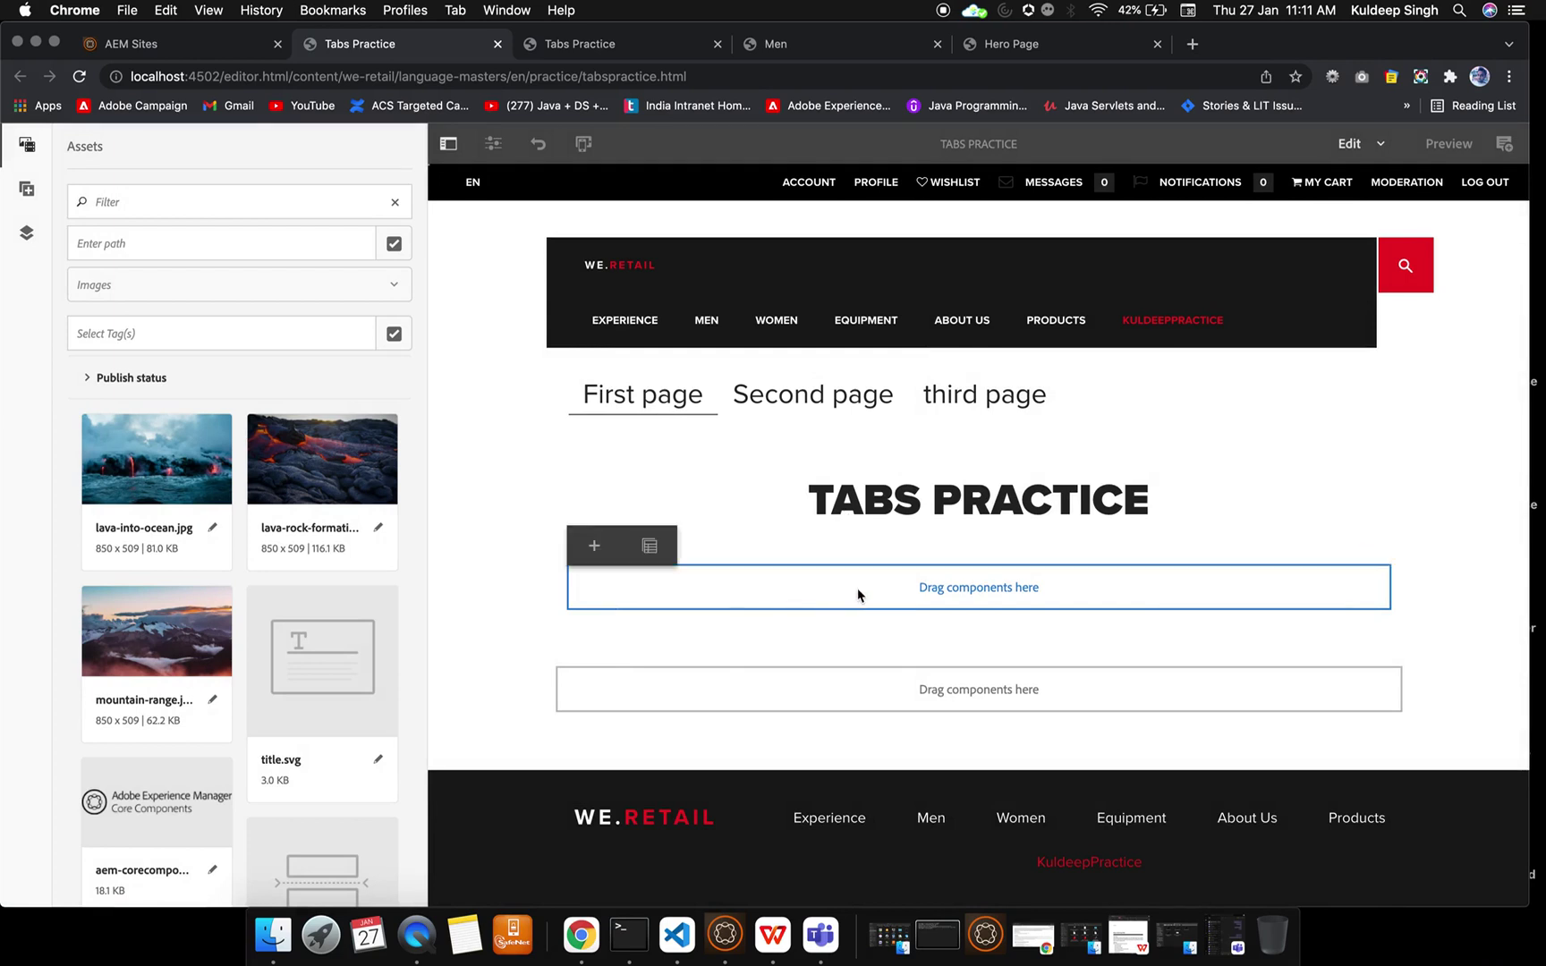
left_click(593, 551)
scroll(695, 613, "down", 4)
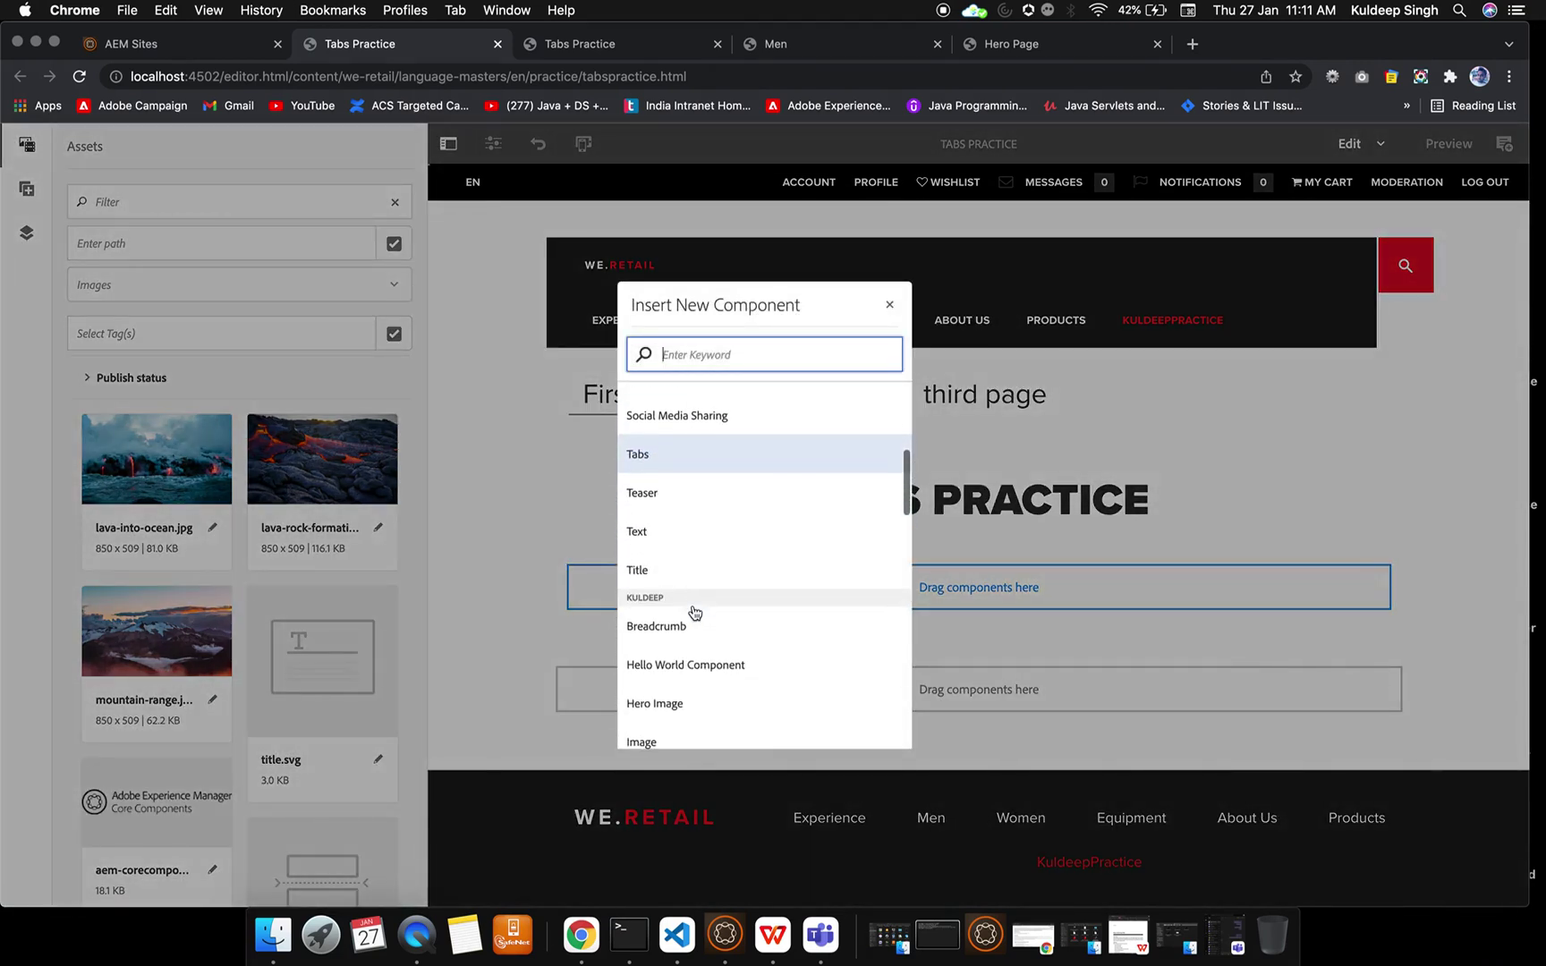
scroll(689, 610, "up", 10)
left_click(644, 577)
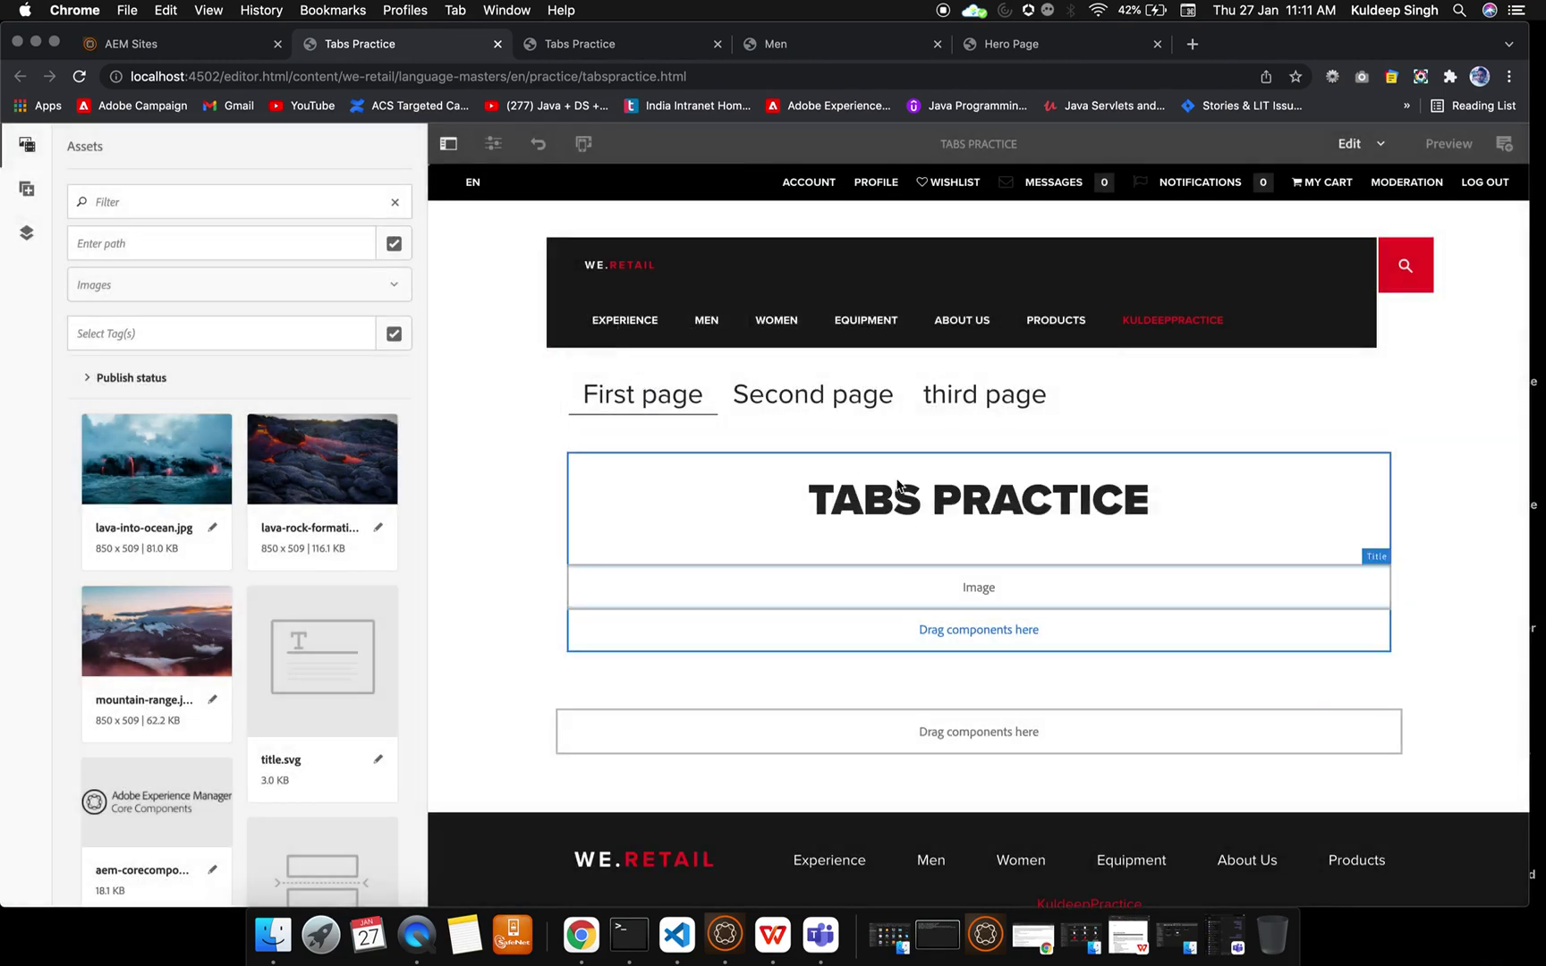
Set the first tab's title to 'KULDEEPPRACTICE TAB 1' with heading size H2.
left_click(850, 521)
left_click(646, 436)
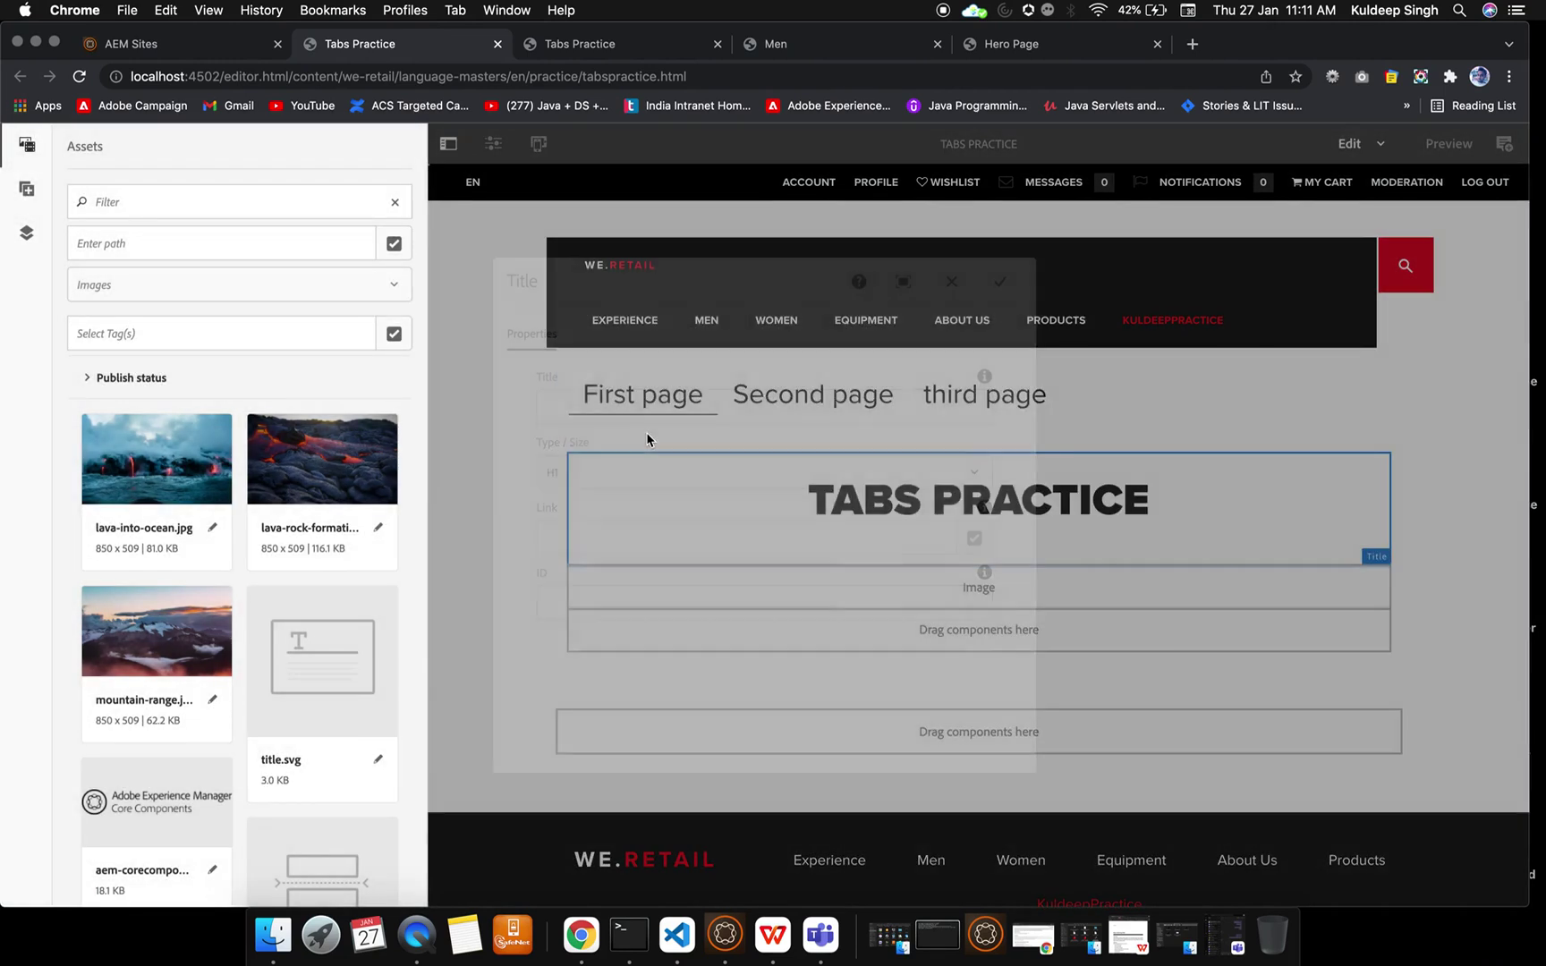
left_click(620, 410)
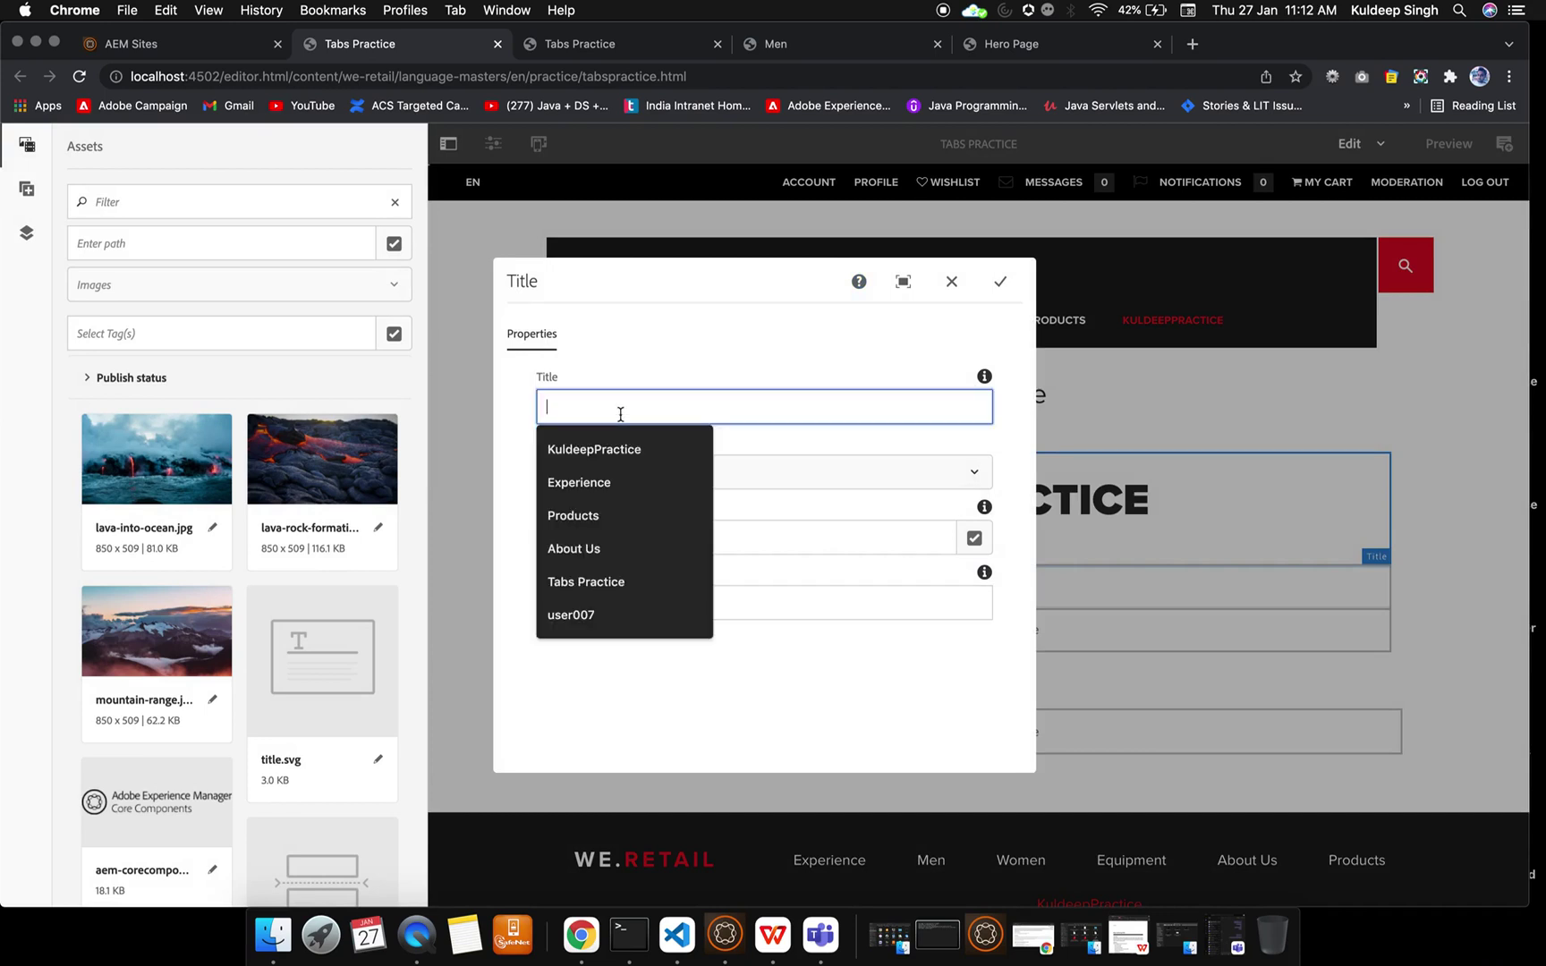
left_click(624, 456)
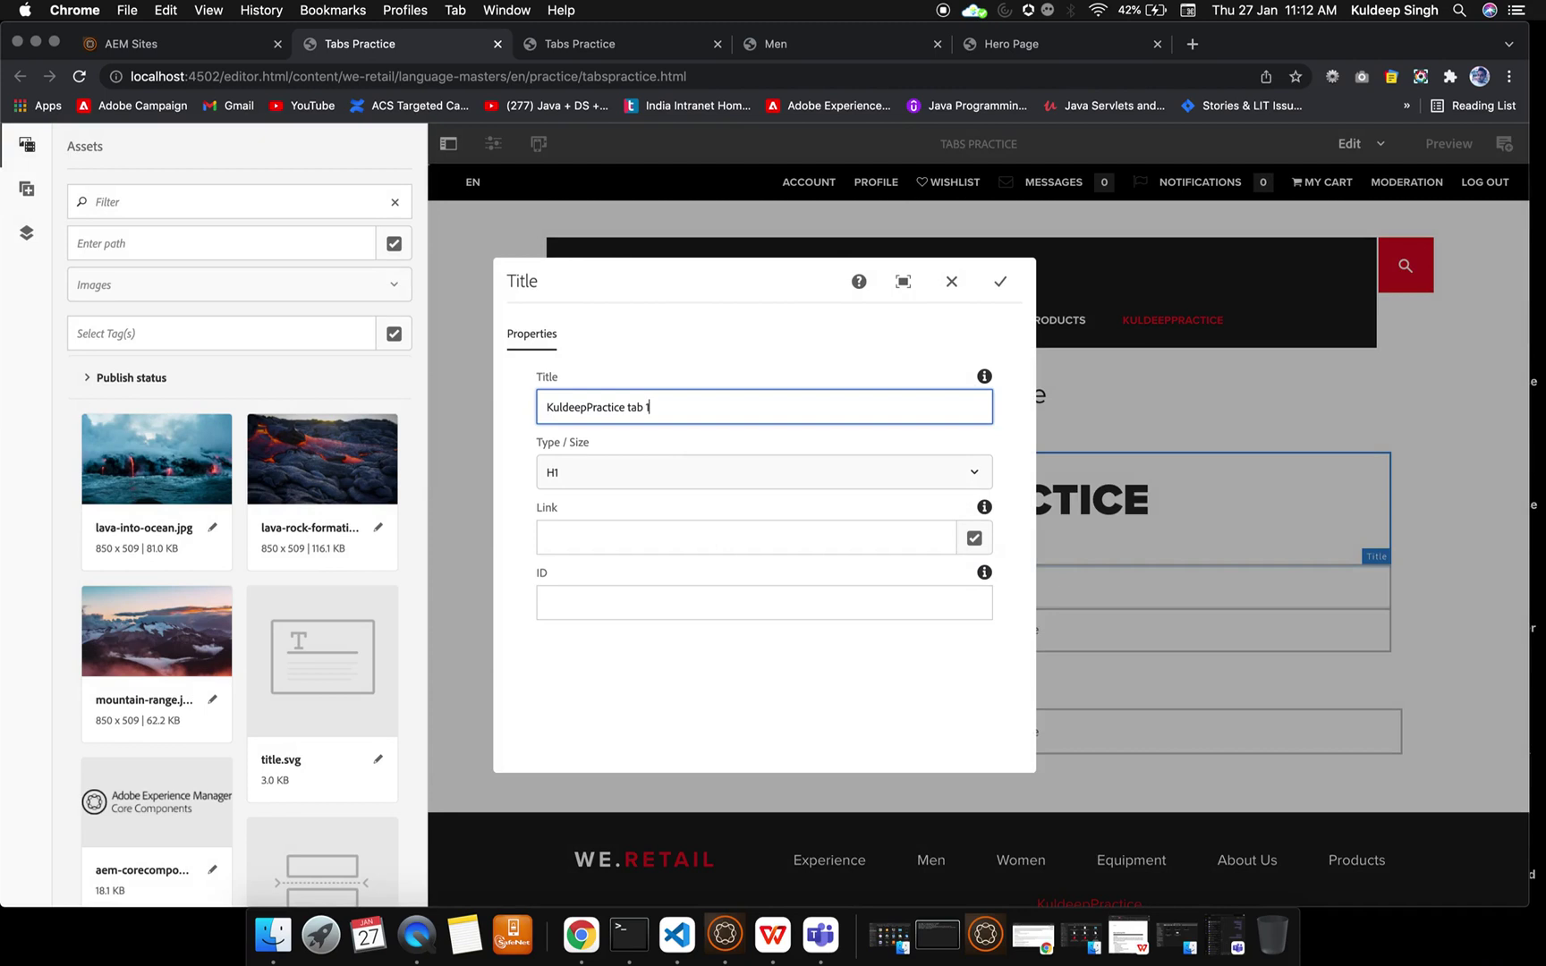
left_click(733, 470)
left_click(707, 543)
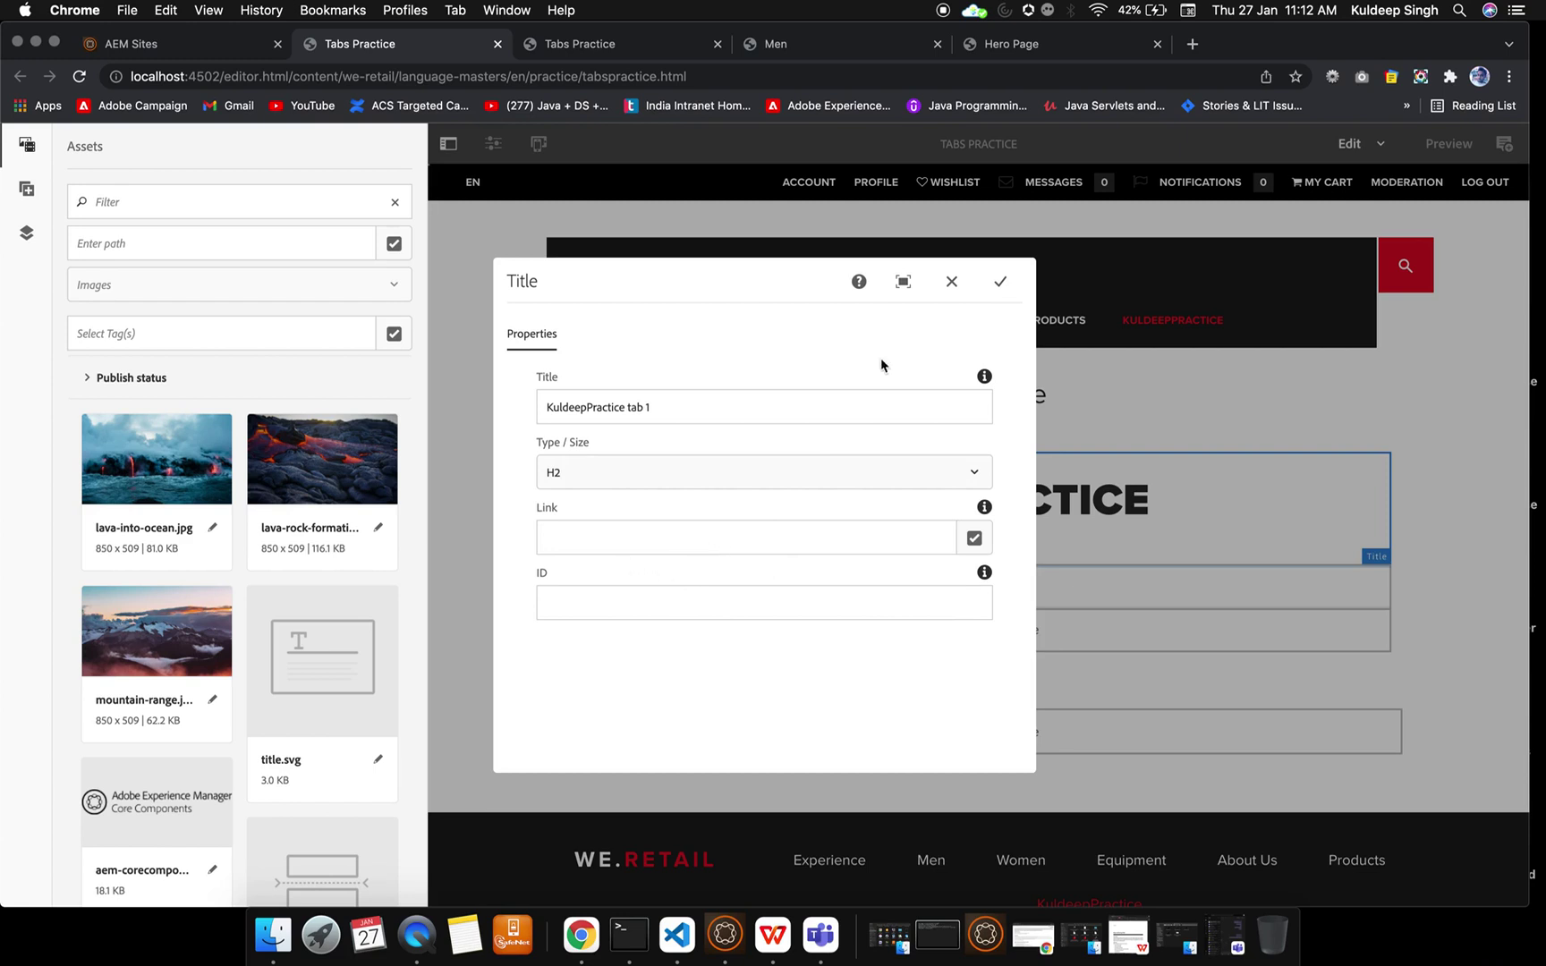
left_click(1000, 283)
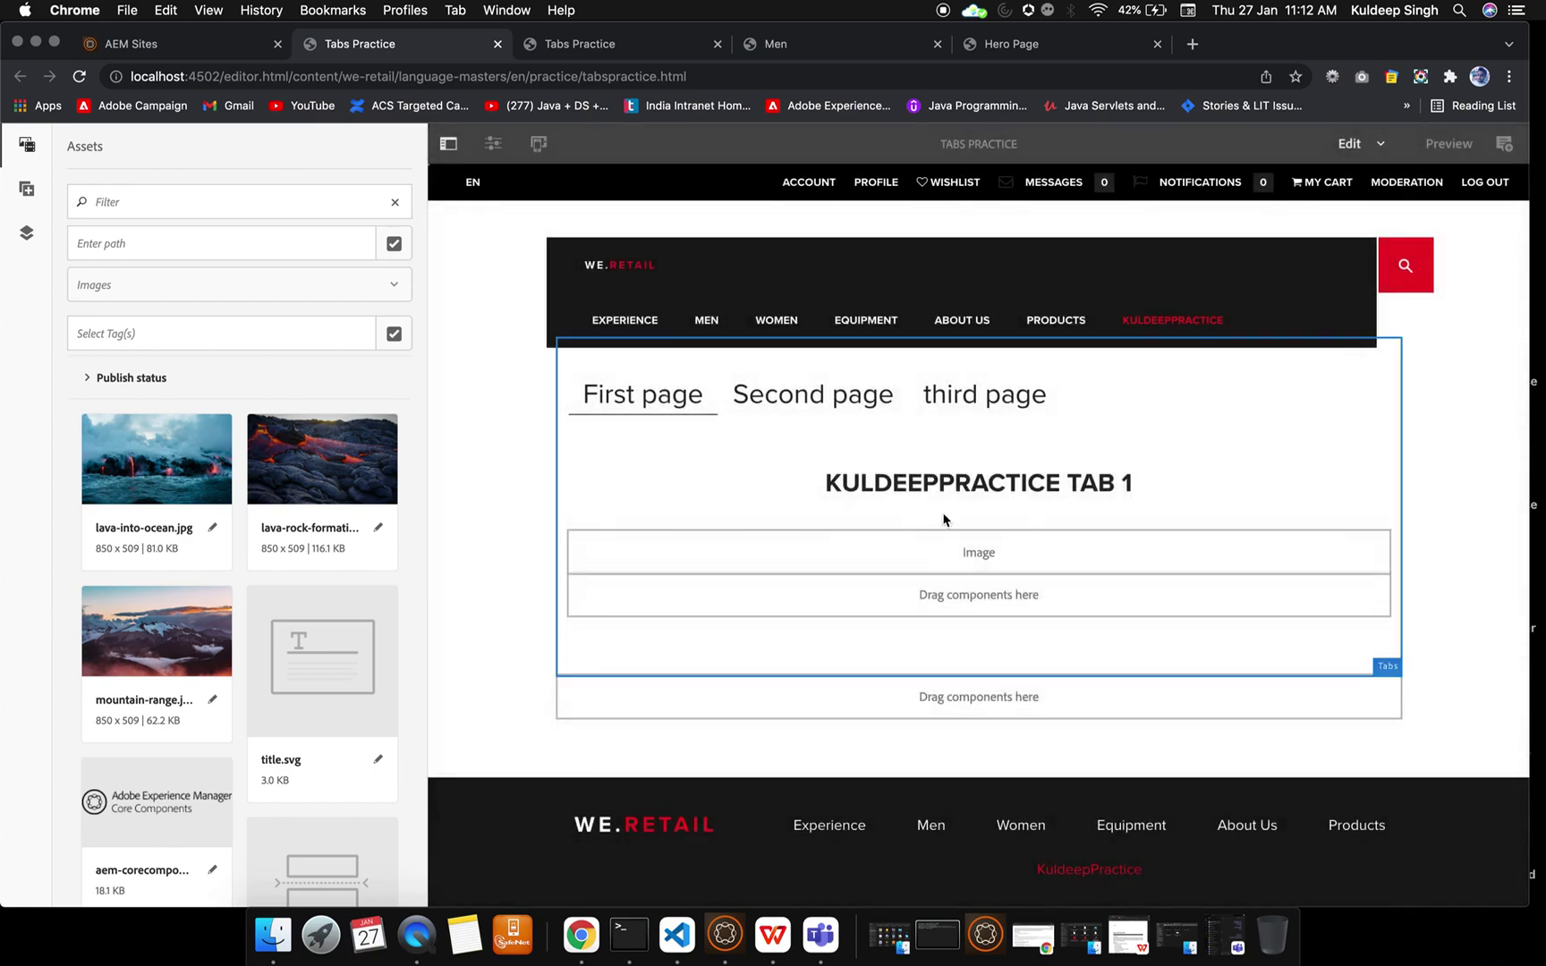
Drop the lava-rock-formation image into the first tab's Image component and delete the leftover empty Image component.
left_click(895, 556)
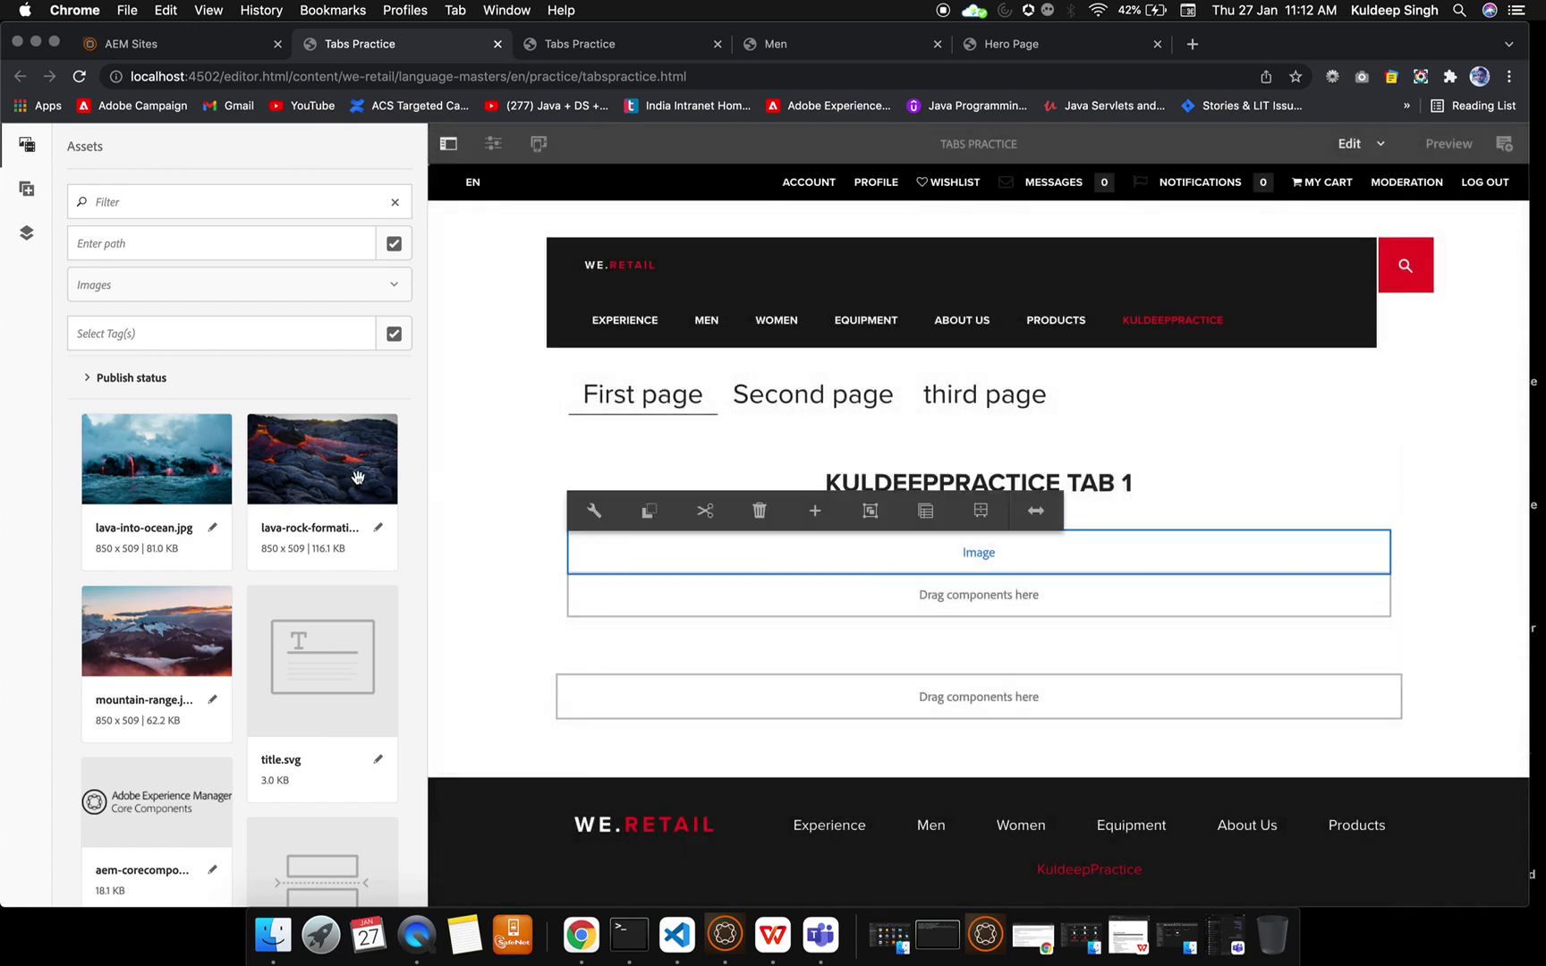
left_click_drag(357, 477, 813, 605)
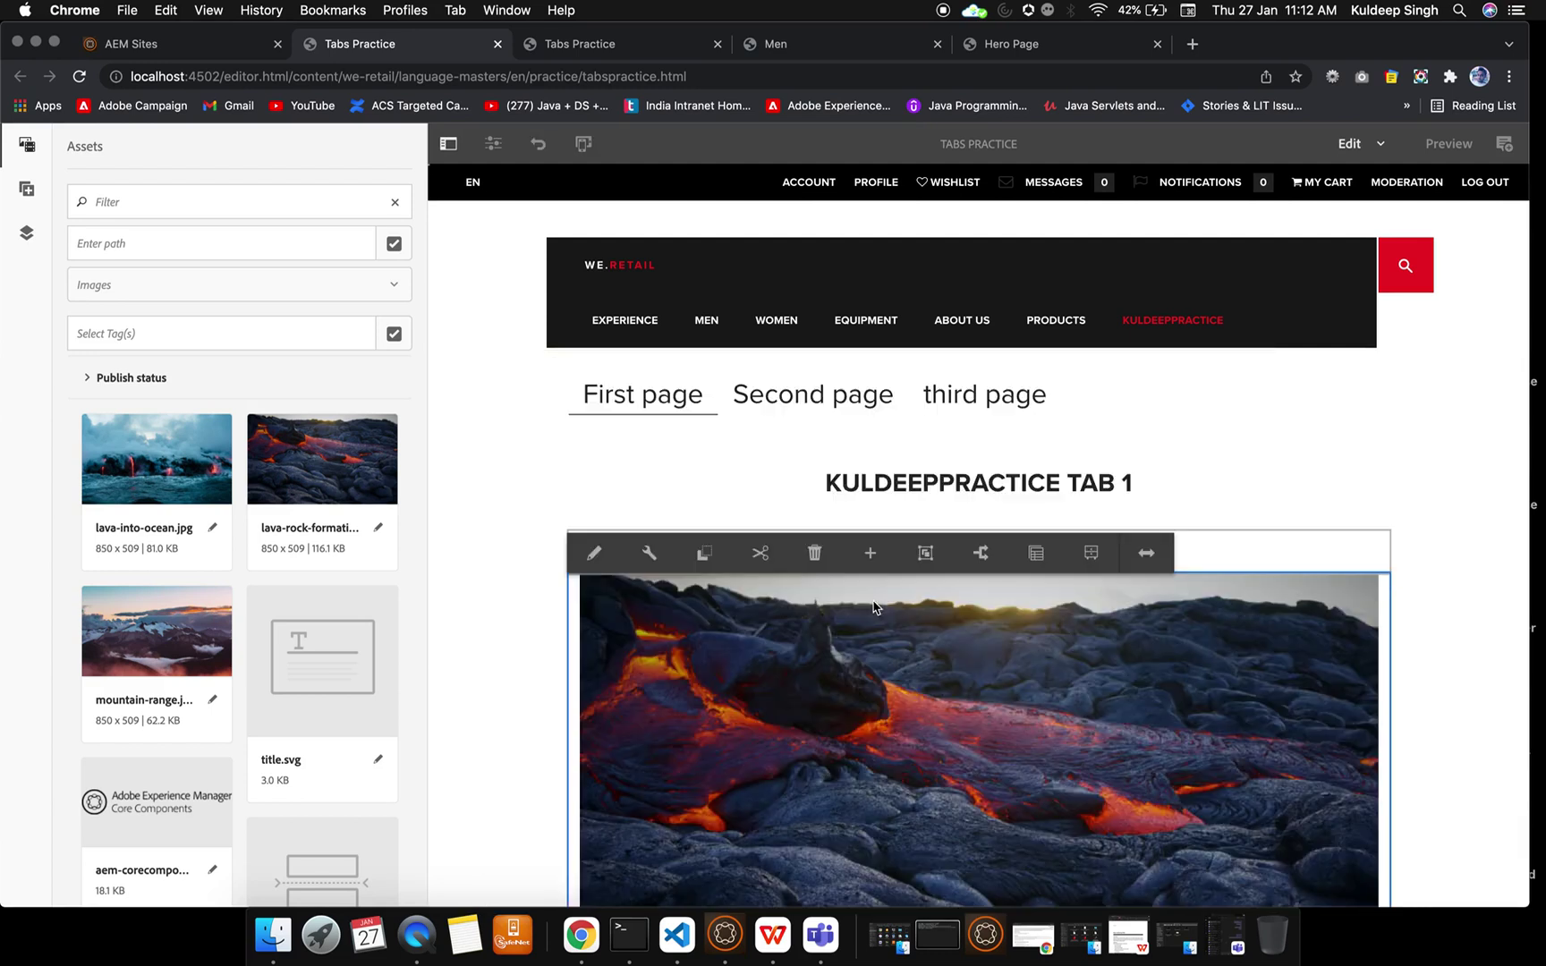
left_click(1326, 408)
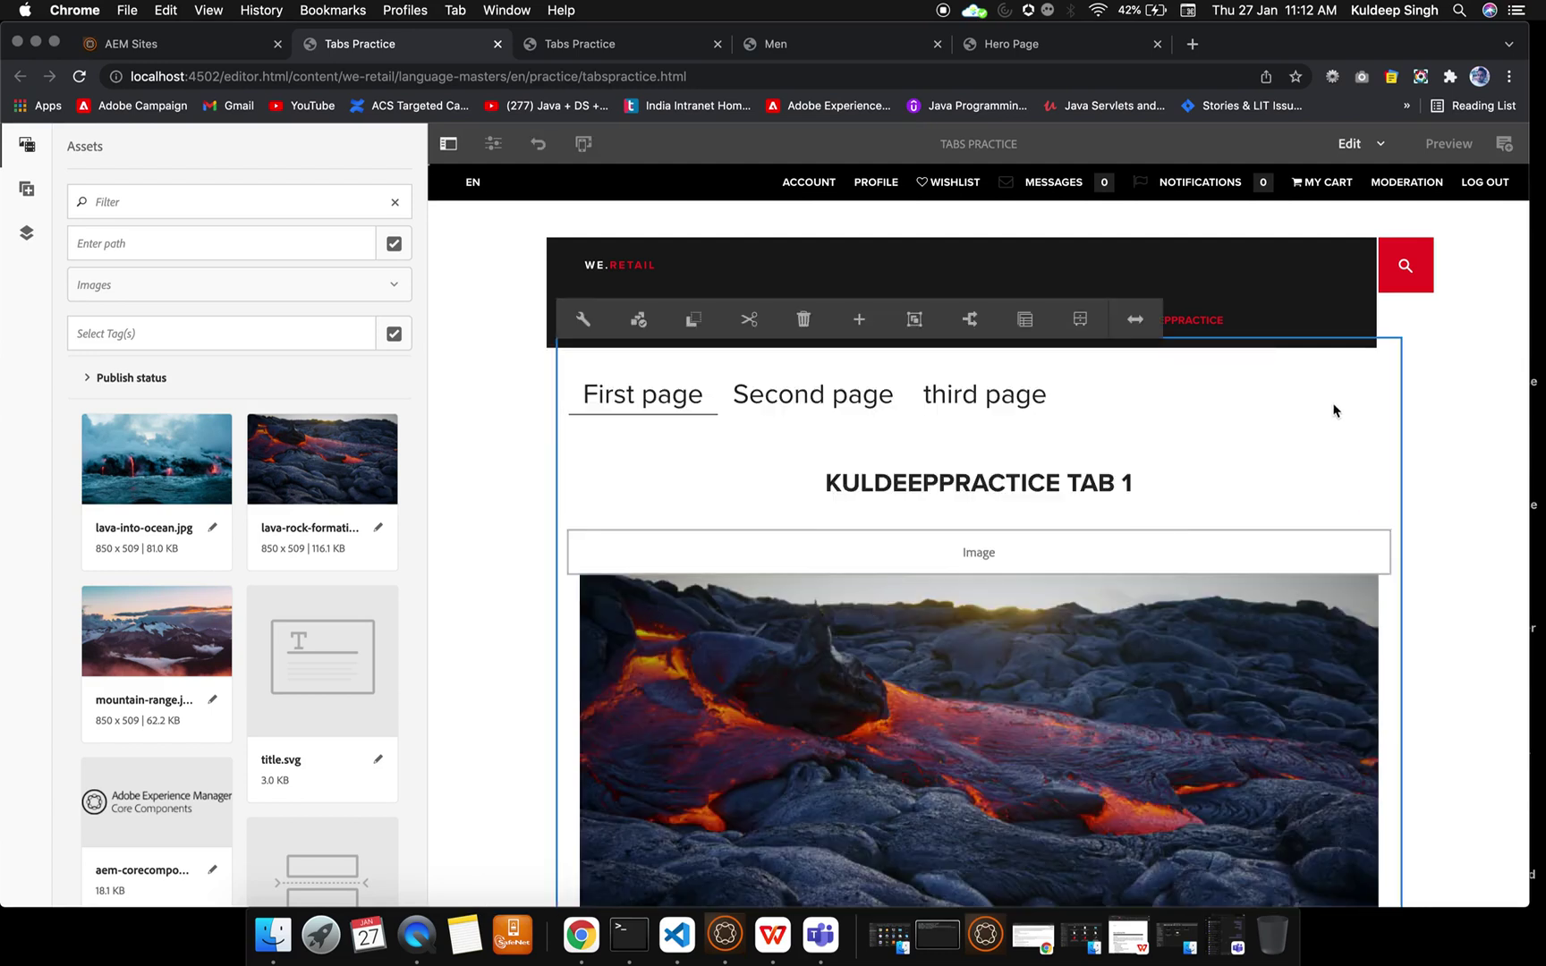
left_click(1257, 551)
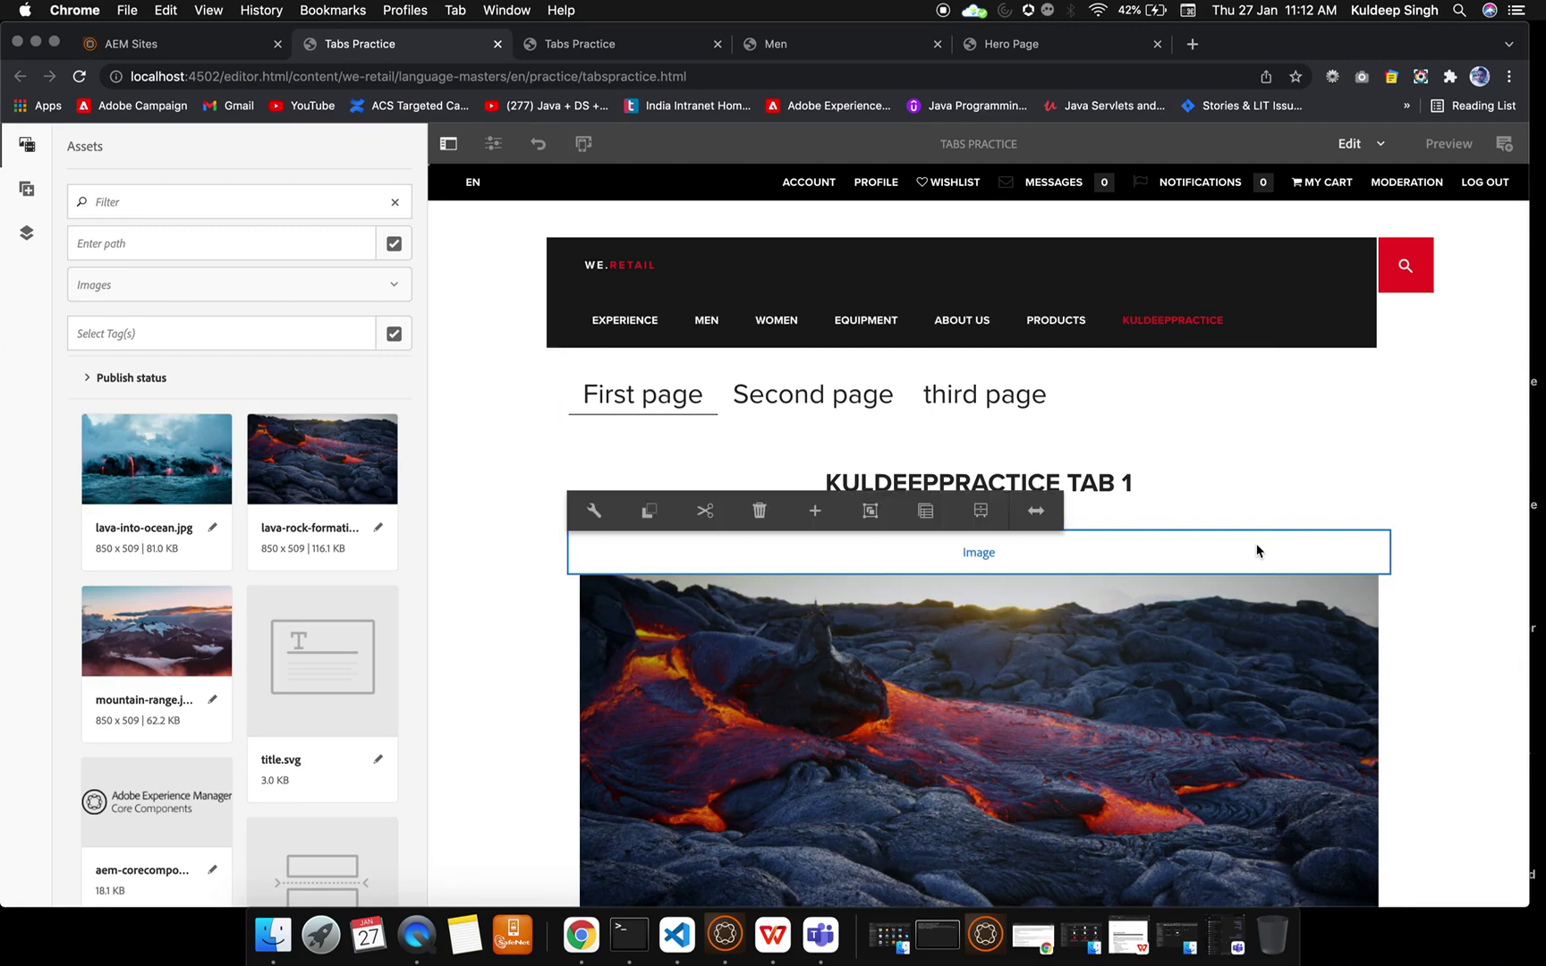
left_click(759, 511)
left_click(864, 560)
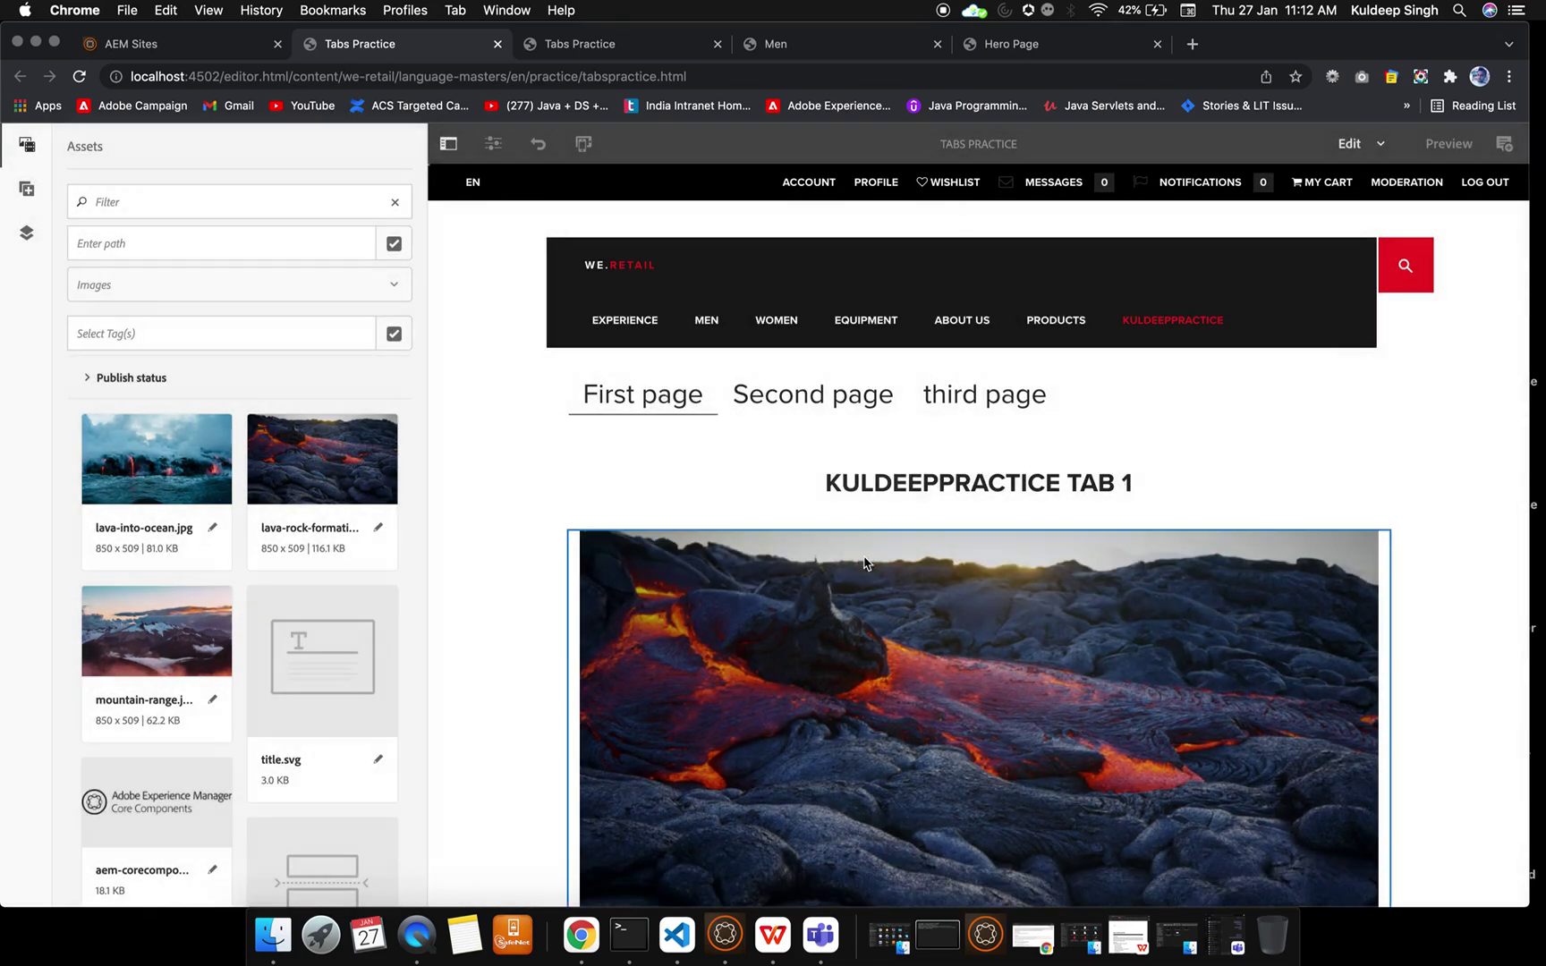
scroll(892, 677, "down", 3)
scroll(891, 671, "up", 5)
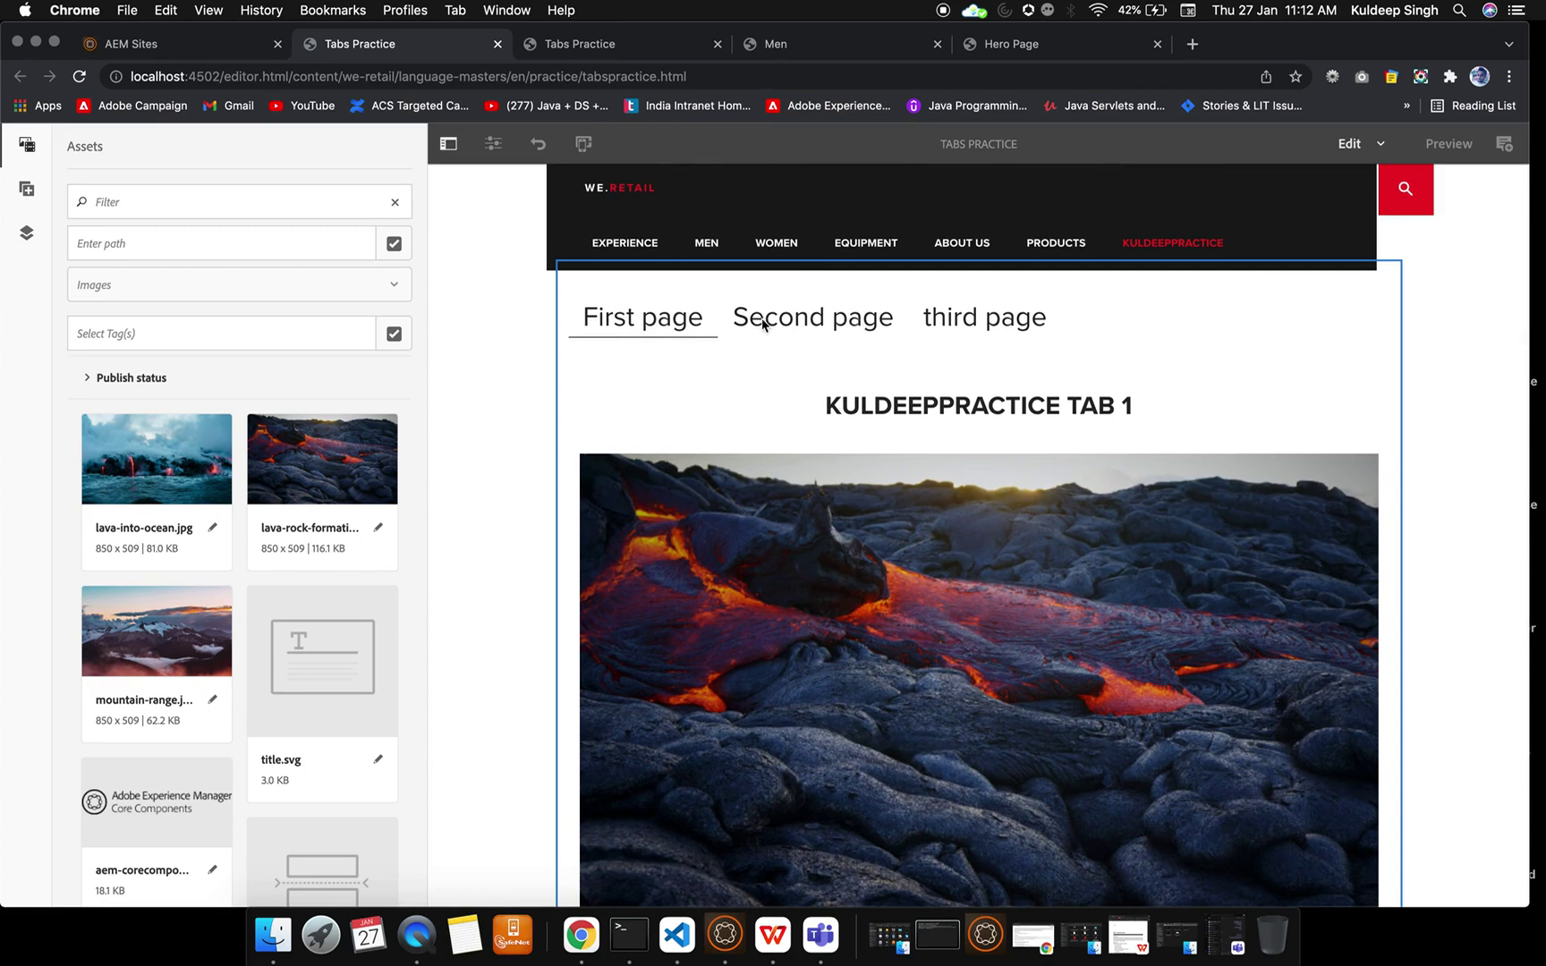
Switch the Tabs component to the Second page panel.
scroll(716, 447, "up", 2)
left_click(675, 411)
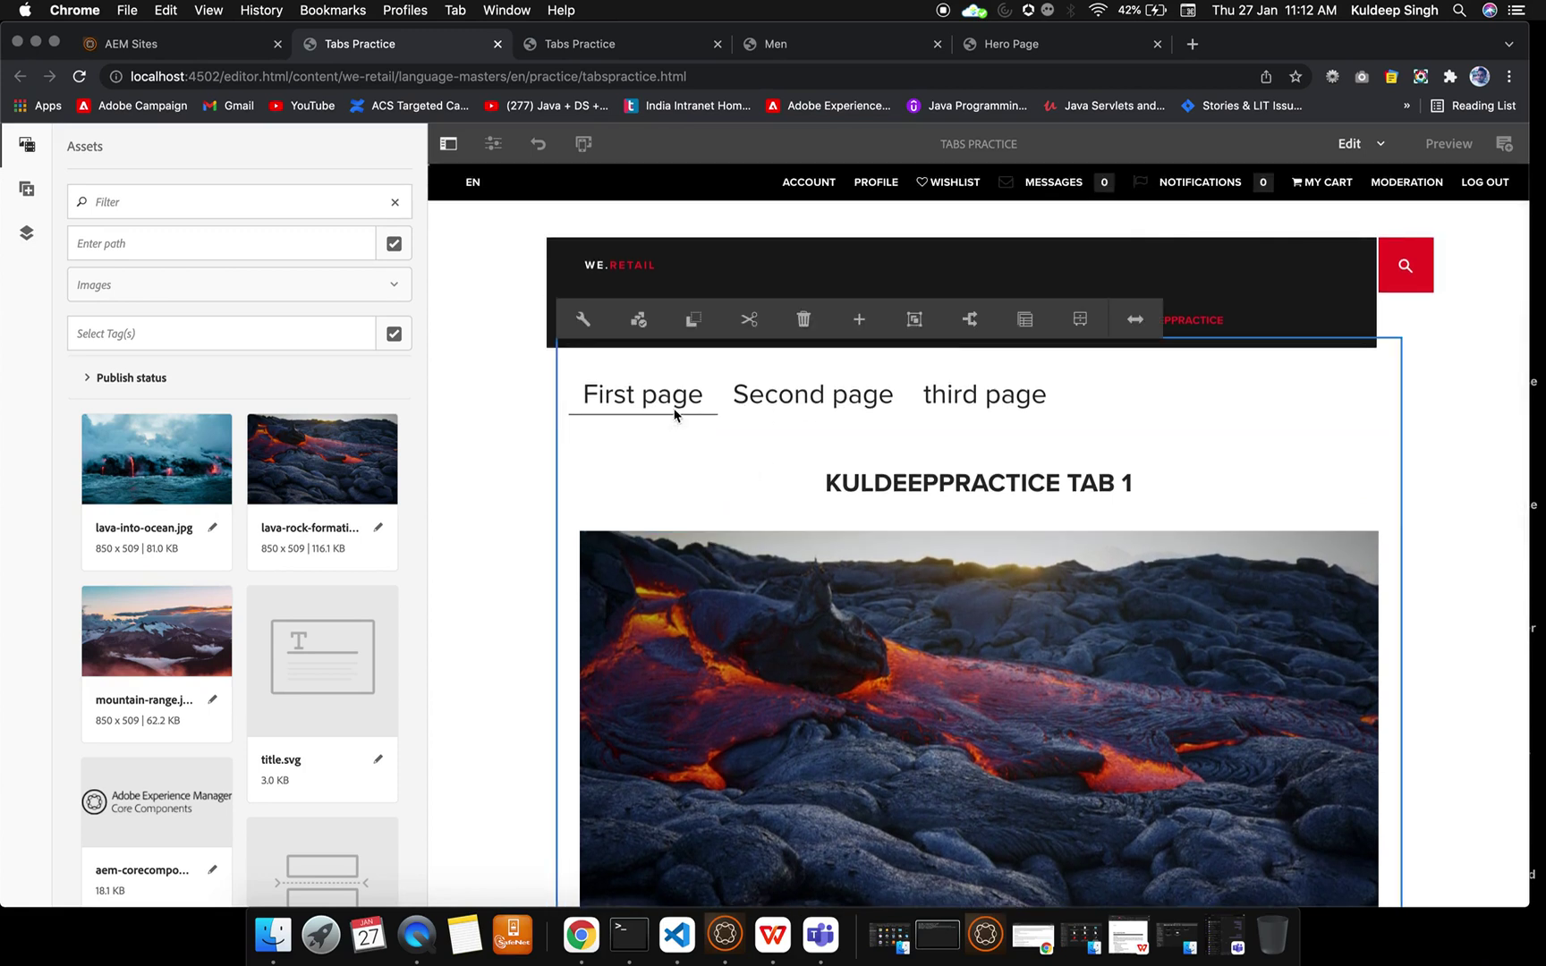
left_click(637, 322)
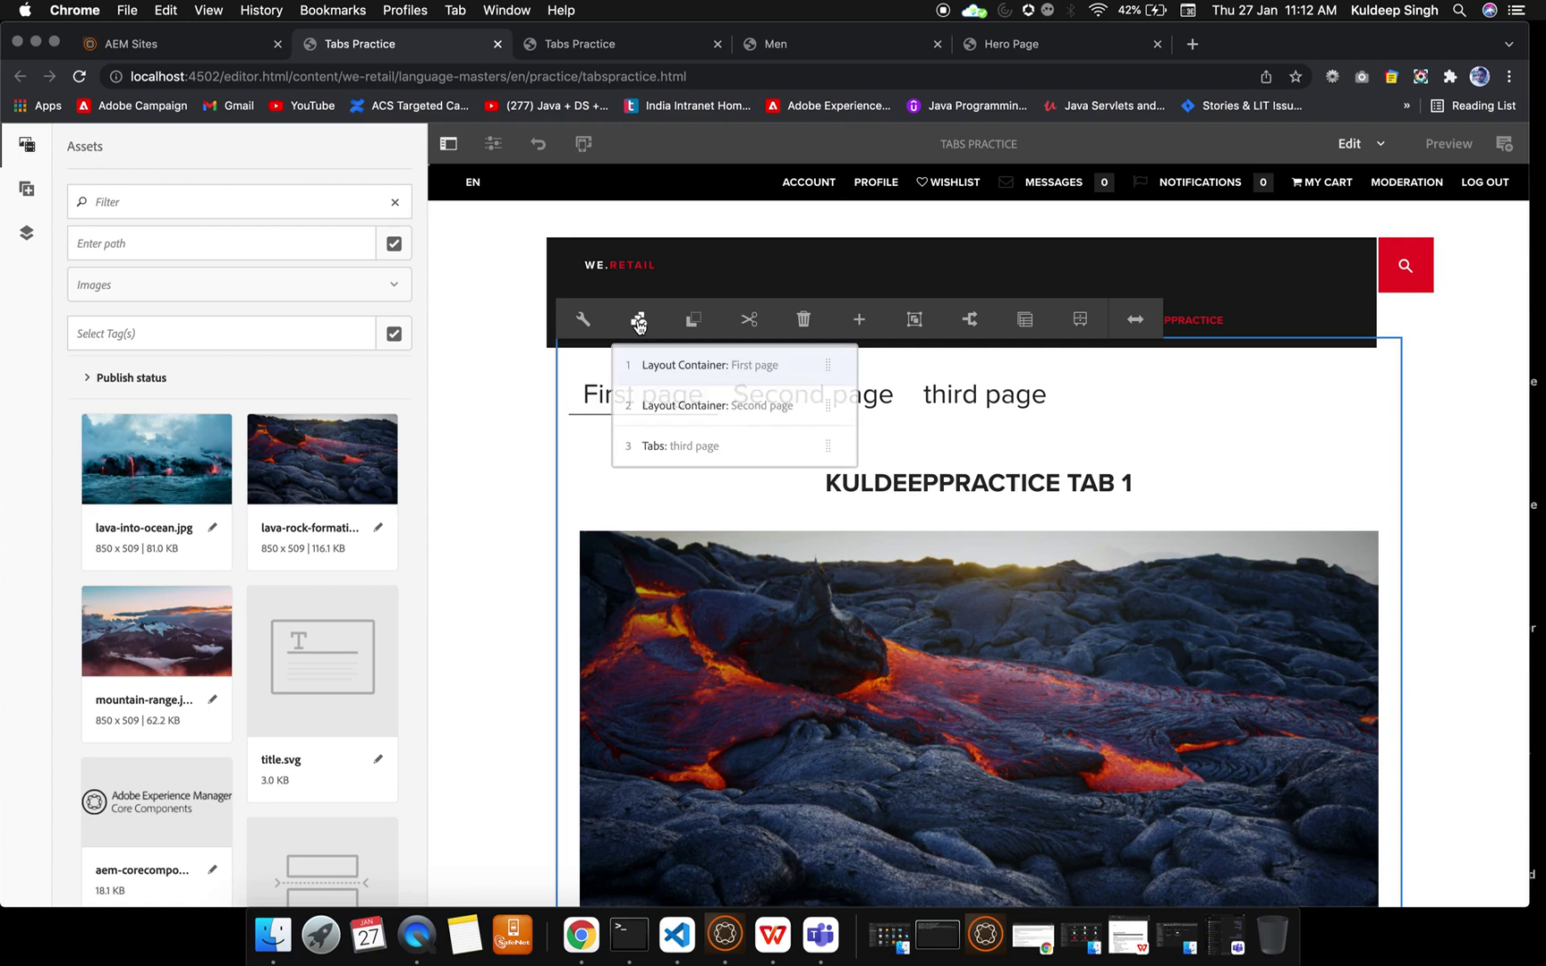
left_click(653, 406)
Insert a Title component into the Second page tab.
left_click(841, 477)
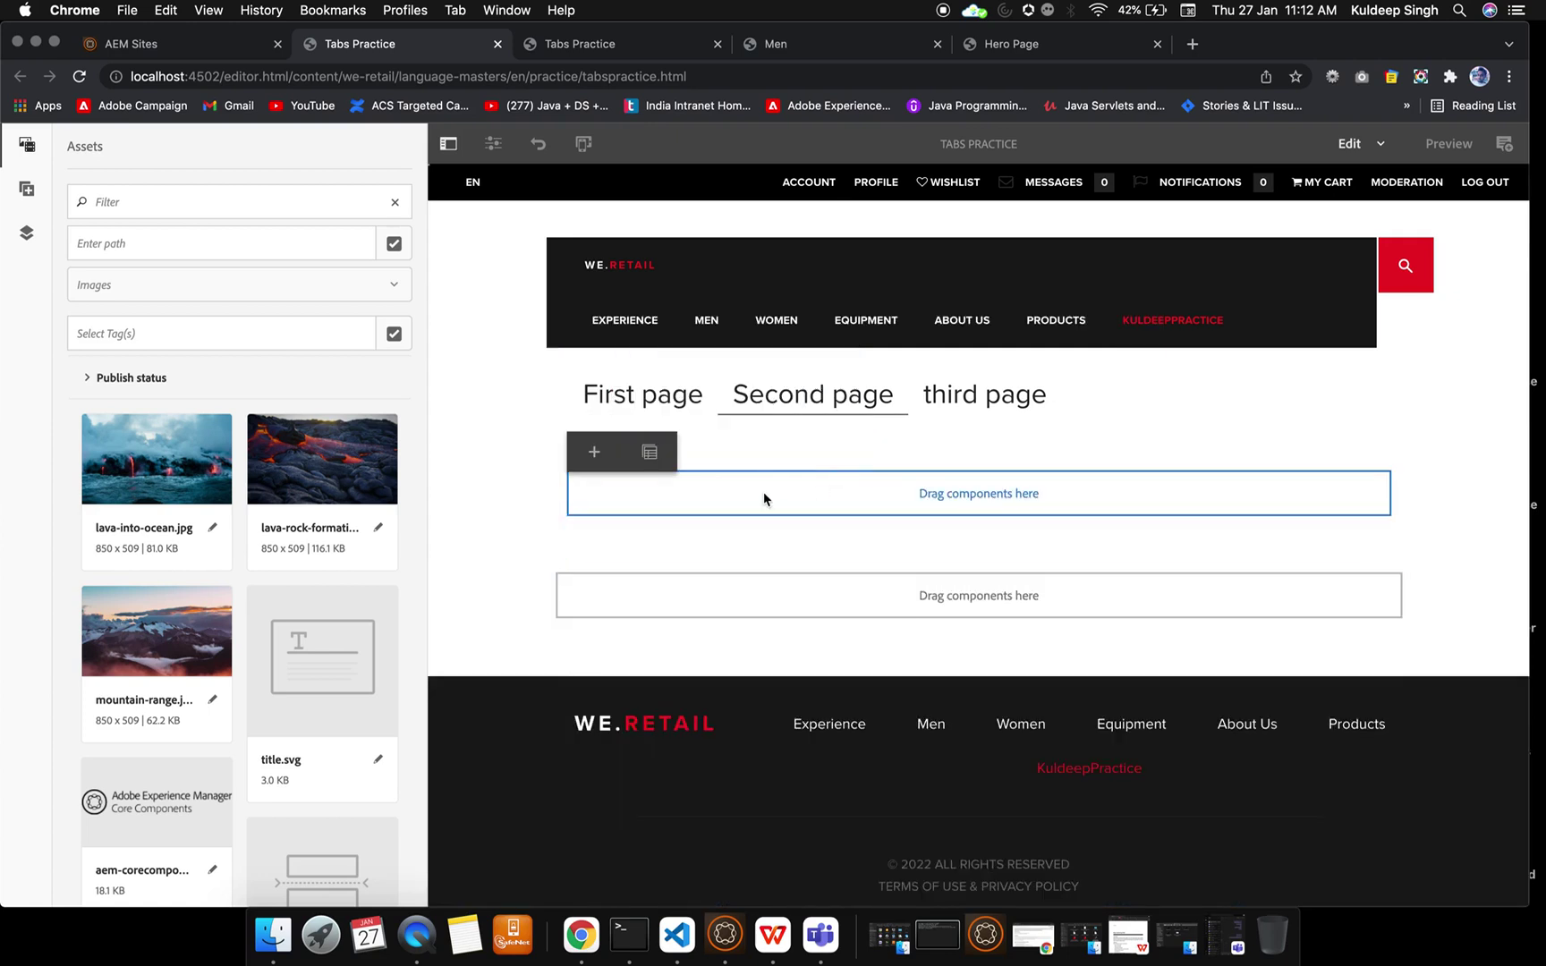
left_click(592, 453)
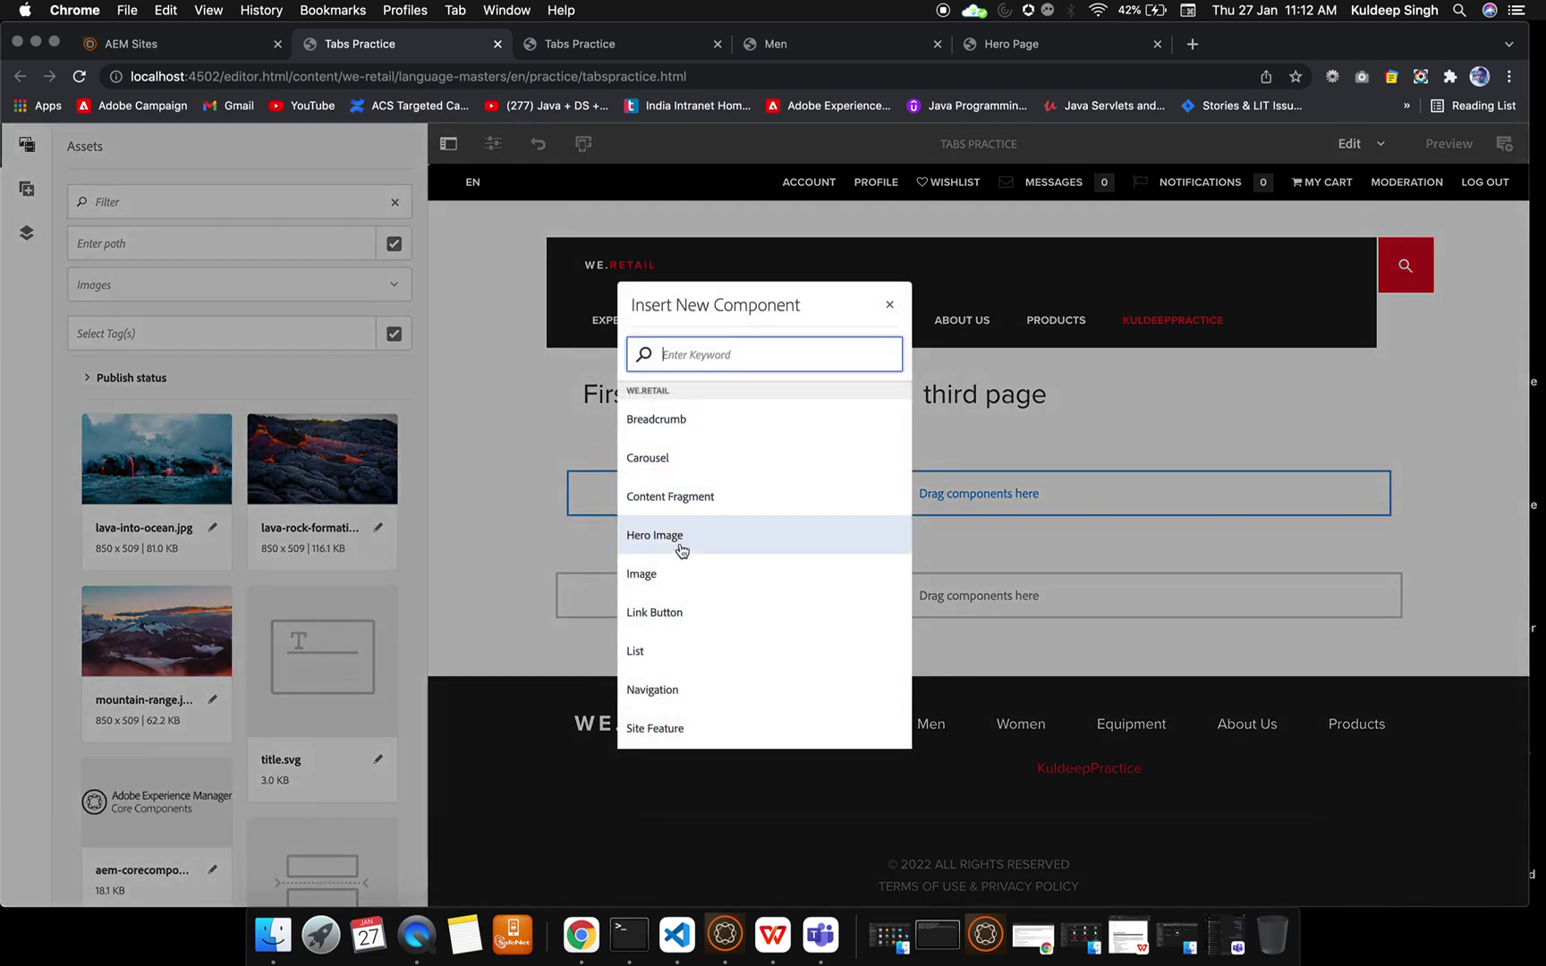
scroll(672, 612, "down", 4)
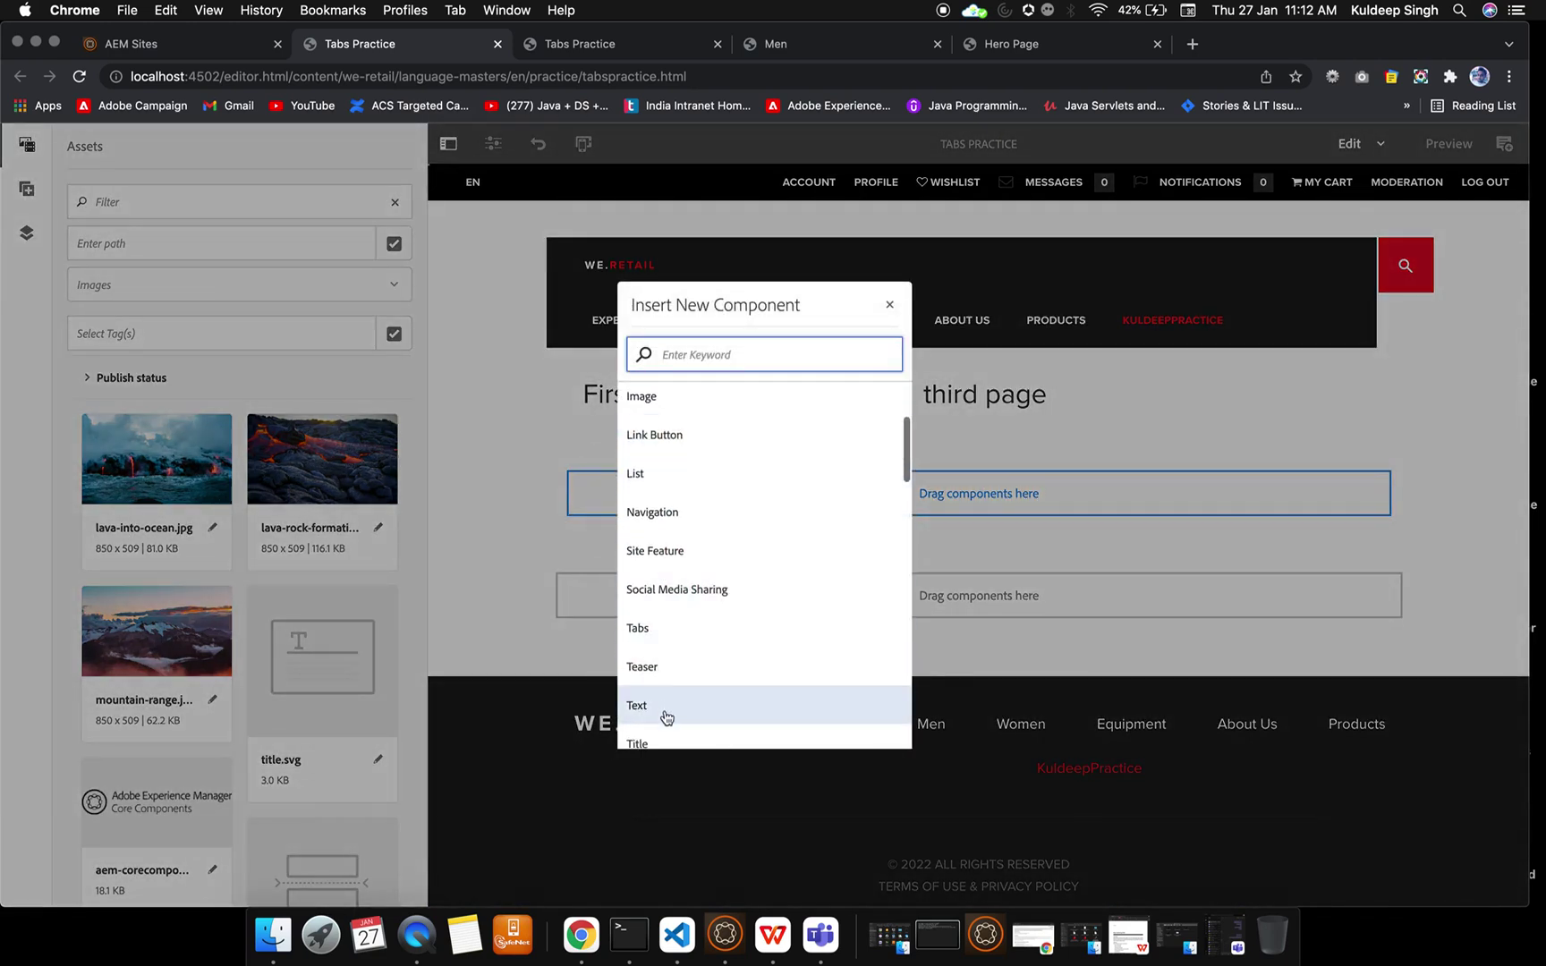
left_click(666, 740)
Set the second tab's title text to end in 'tab 2' and make it an H2 heading.
left_click(817, 516)
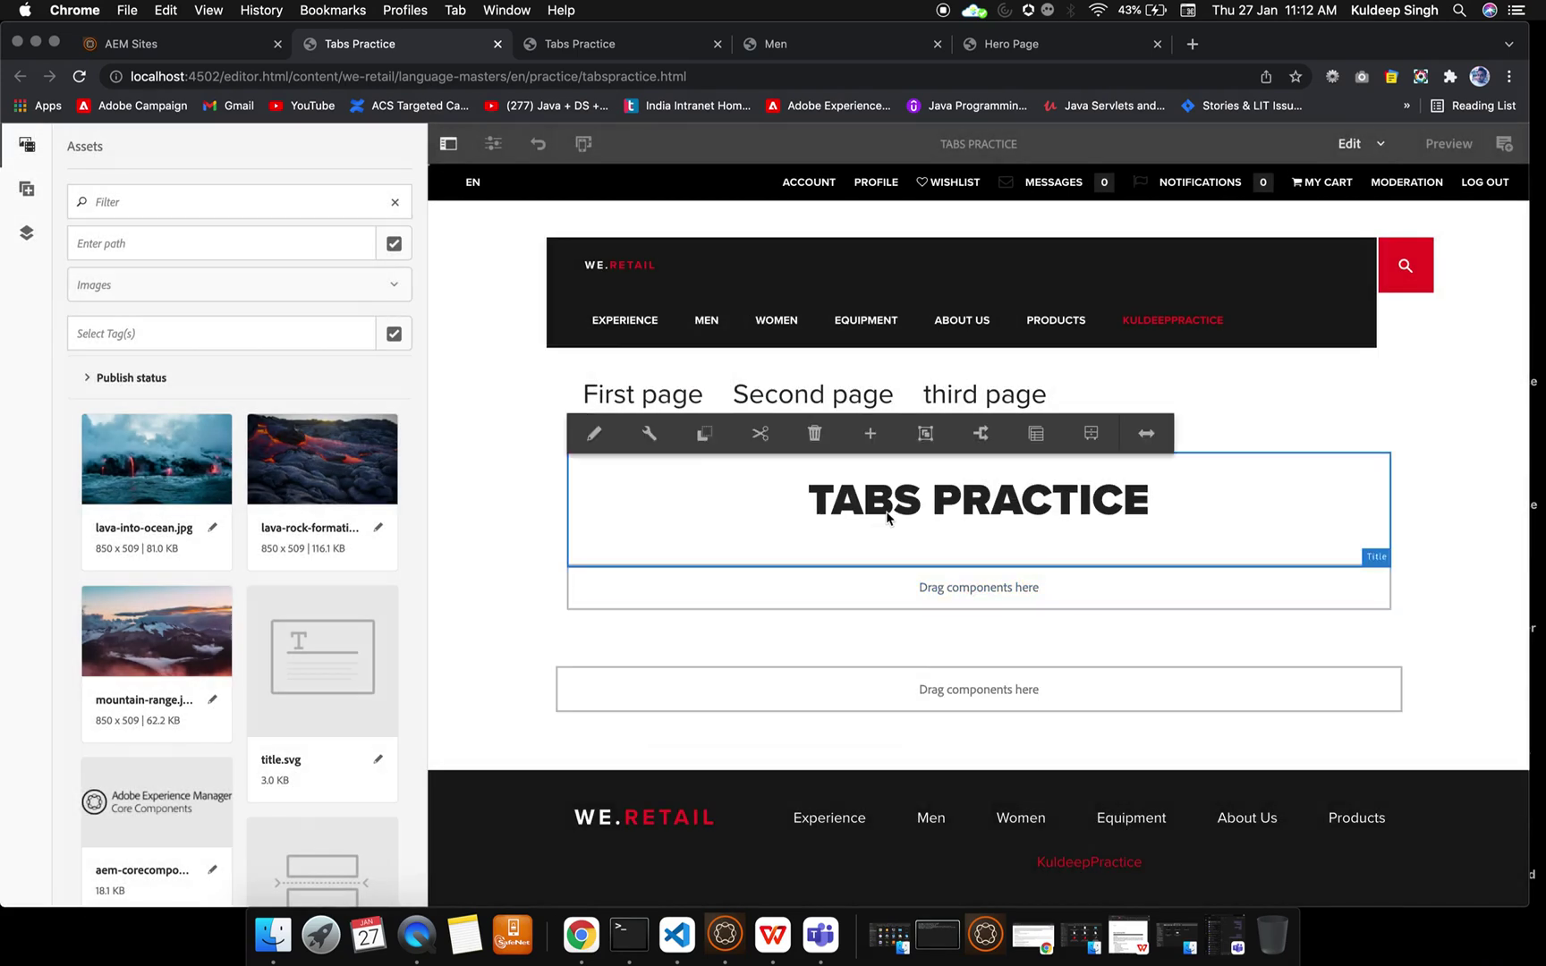
left_click(648, 434)
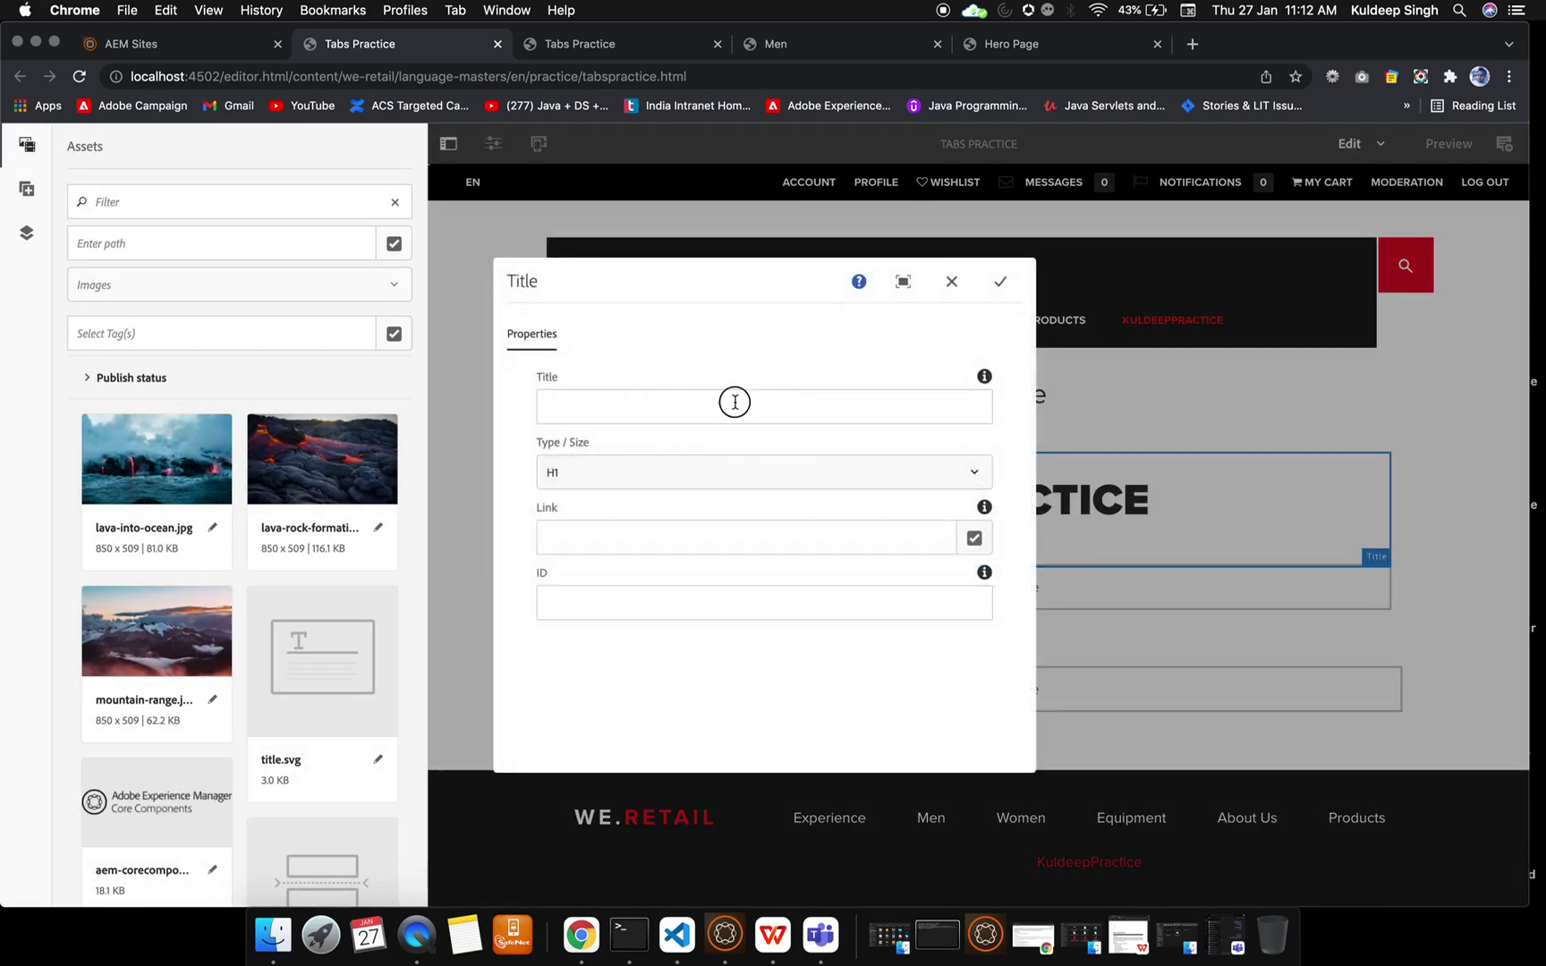
left_click(731, 404)
left_click(631, 459)
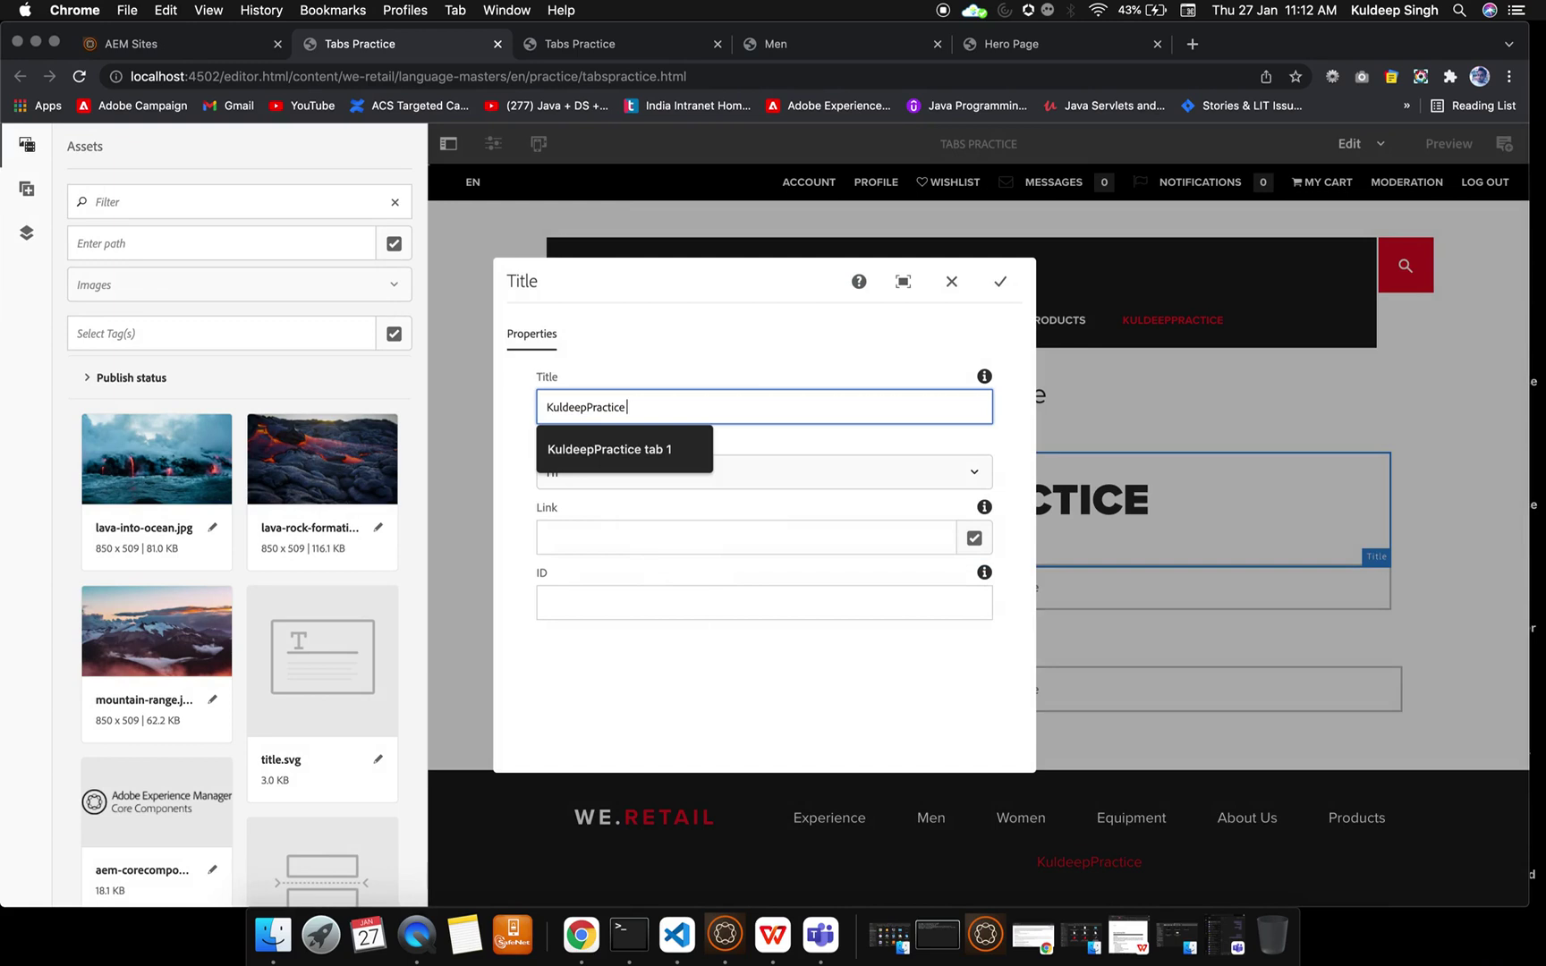
type("tab 2")
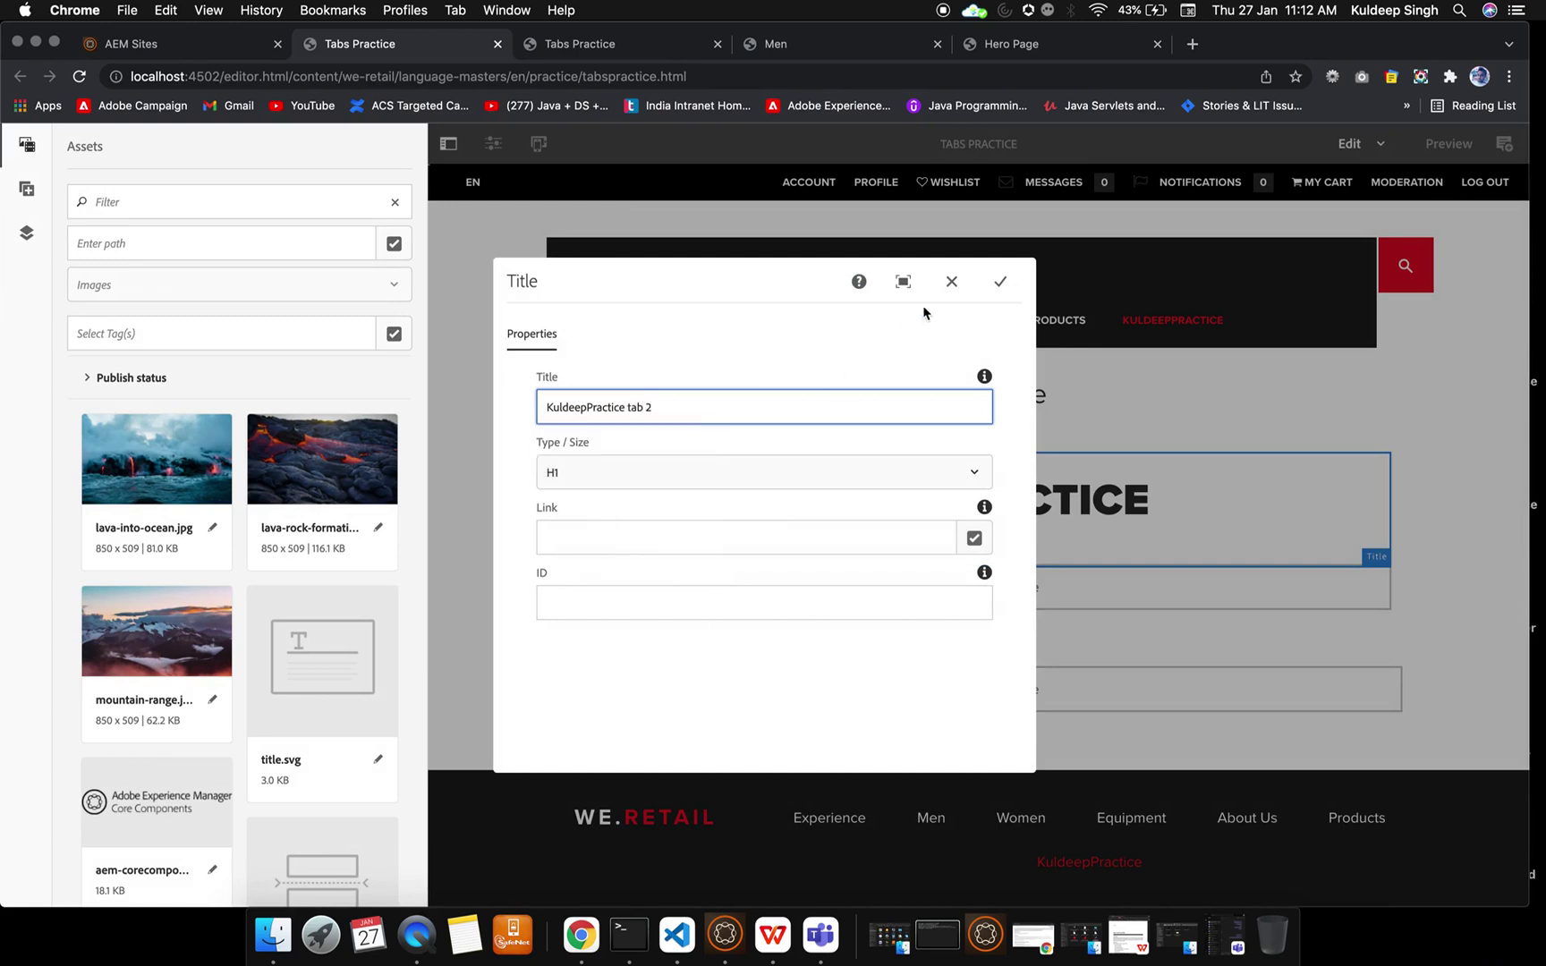
left_click(657, 467)
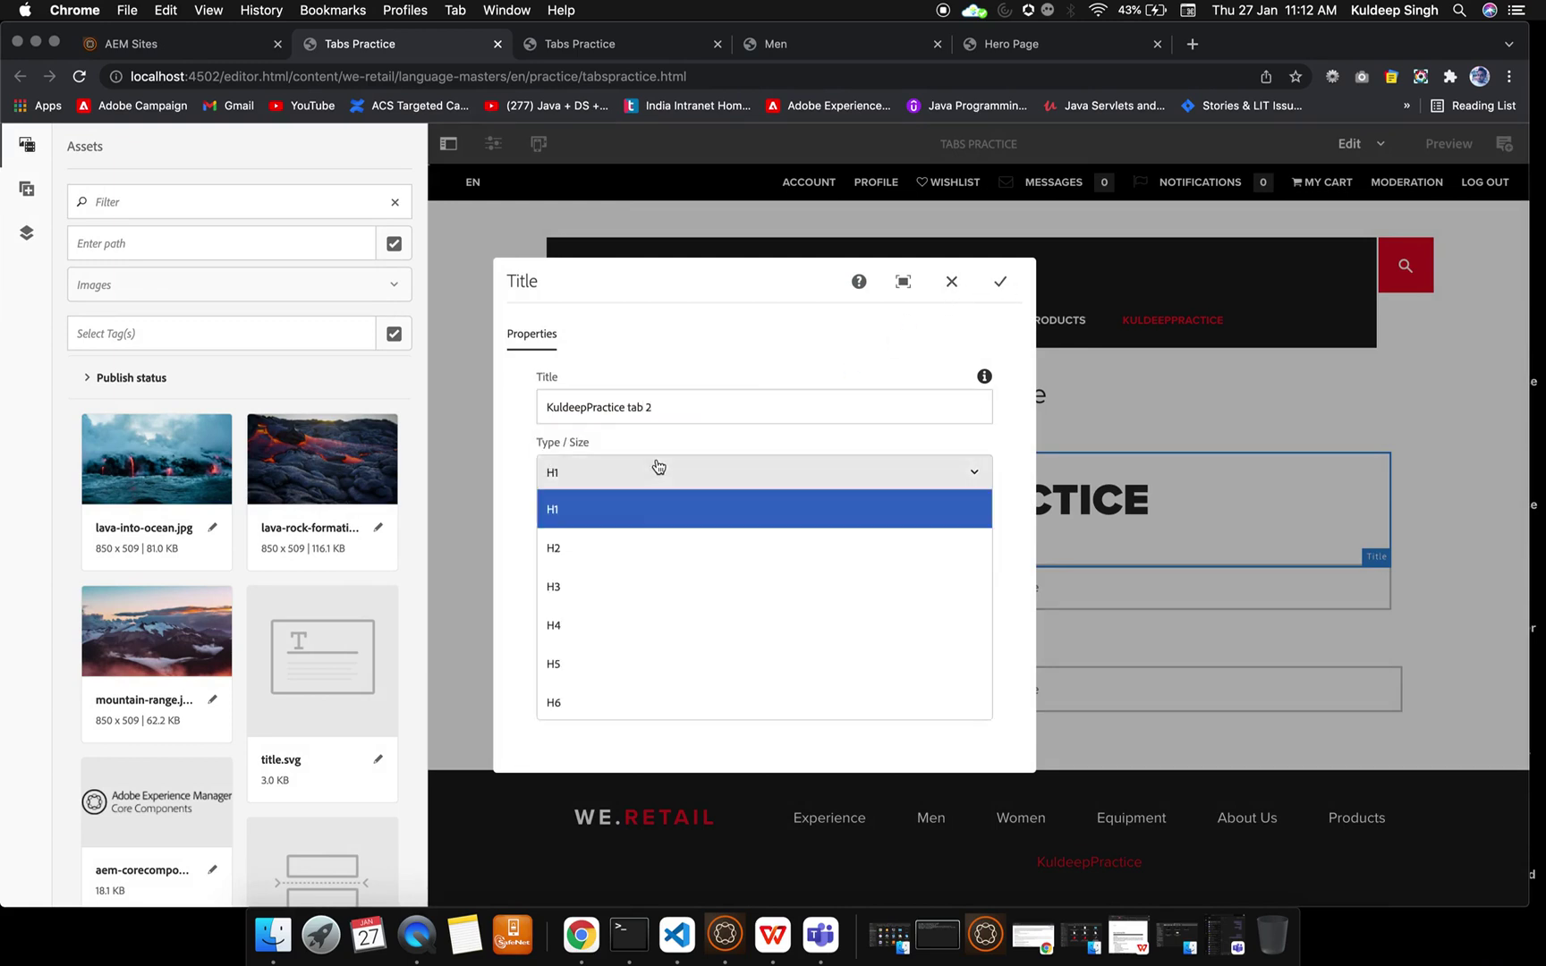
left_click(642, 549)
left_click(1000, 283)
Add an Image component below the heading and drop lava-into-ocean.jpg into it.
left_click(923, 561)
left_click(594, 511)
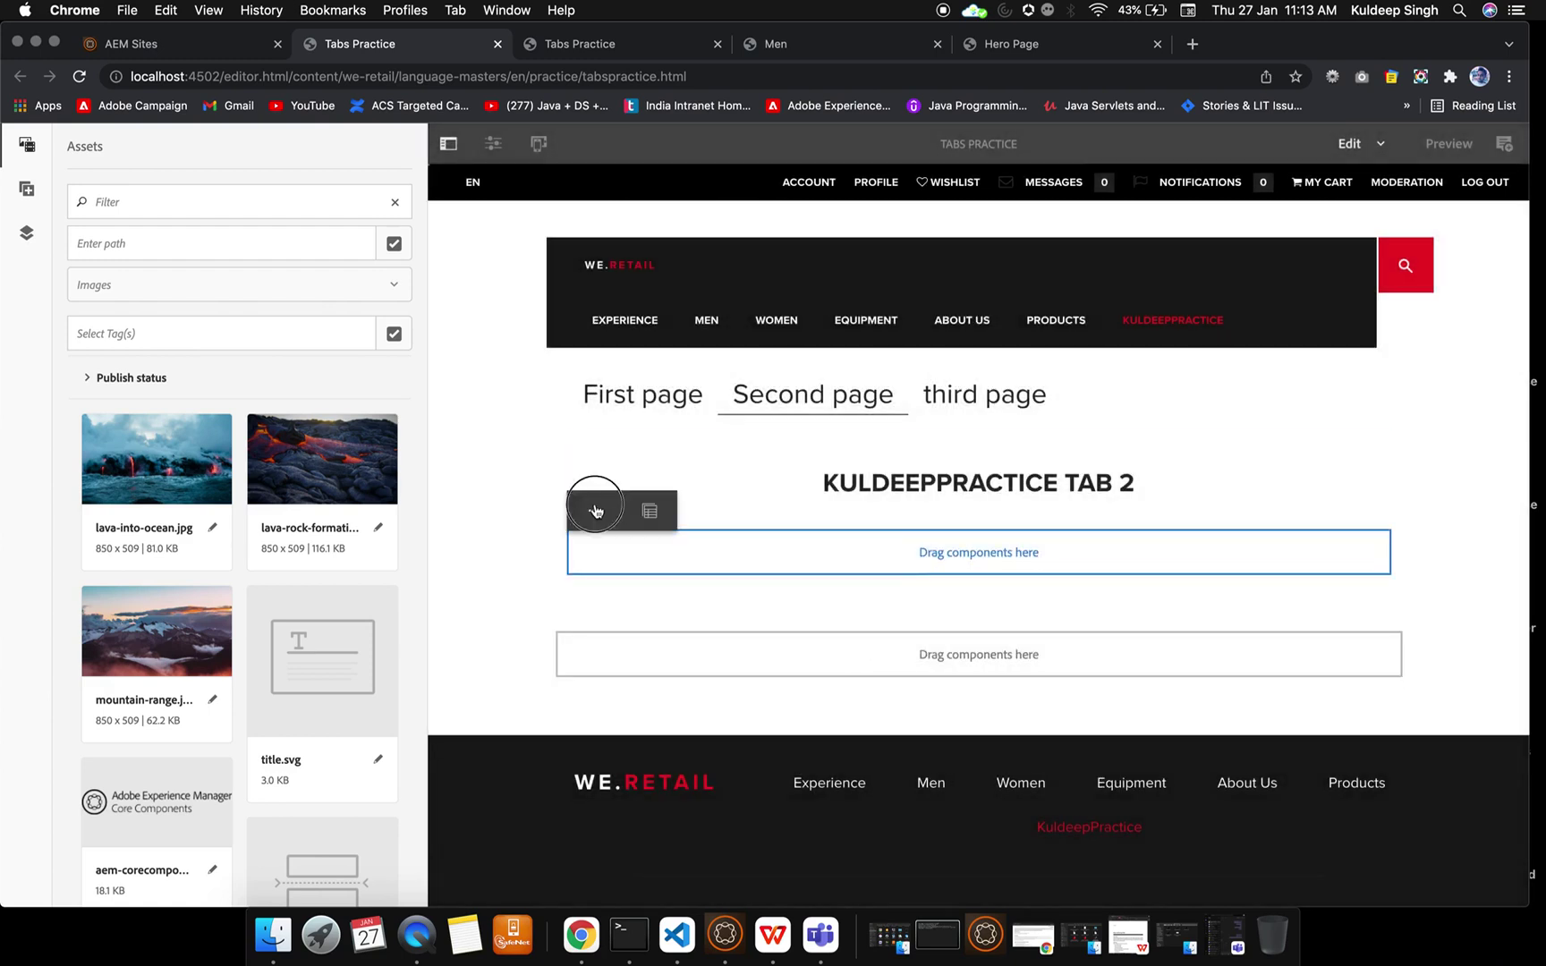
scroll(696, 639, "down", 5)
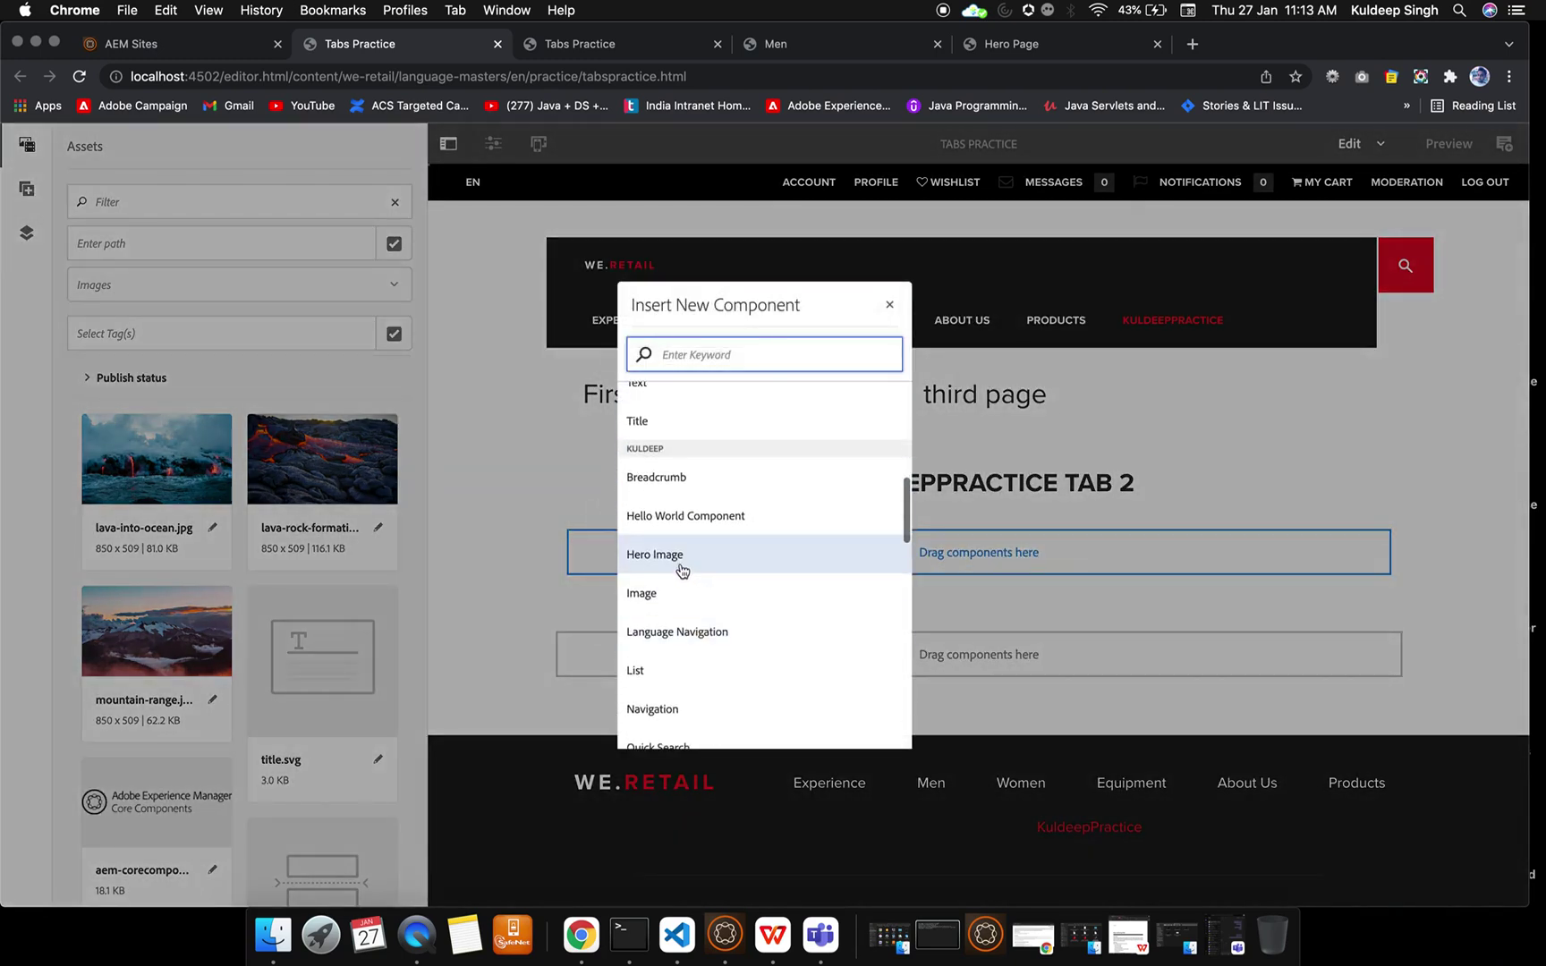
left_click(670, 598)
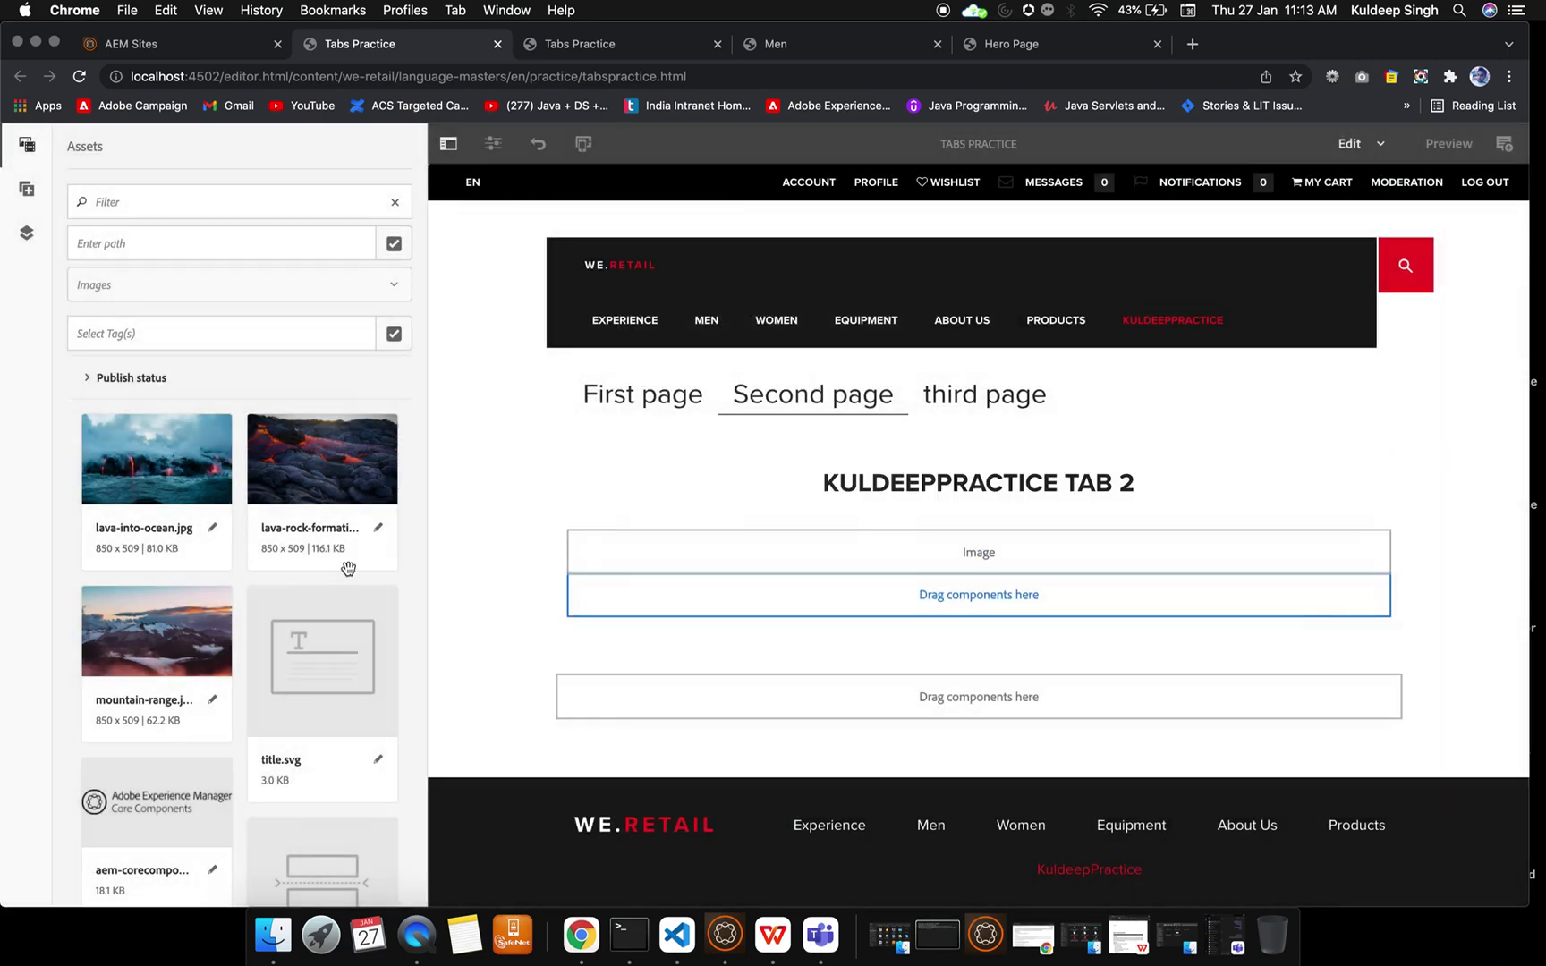
left_click_drag(157, 464, 932, 543)
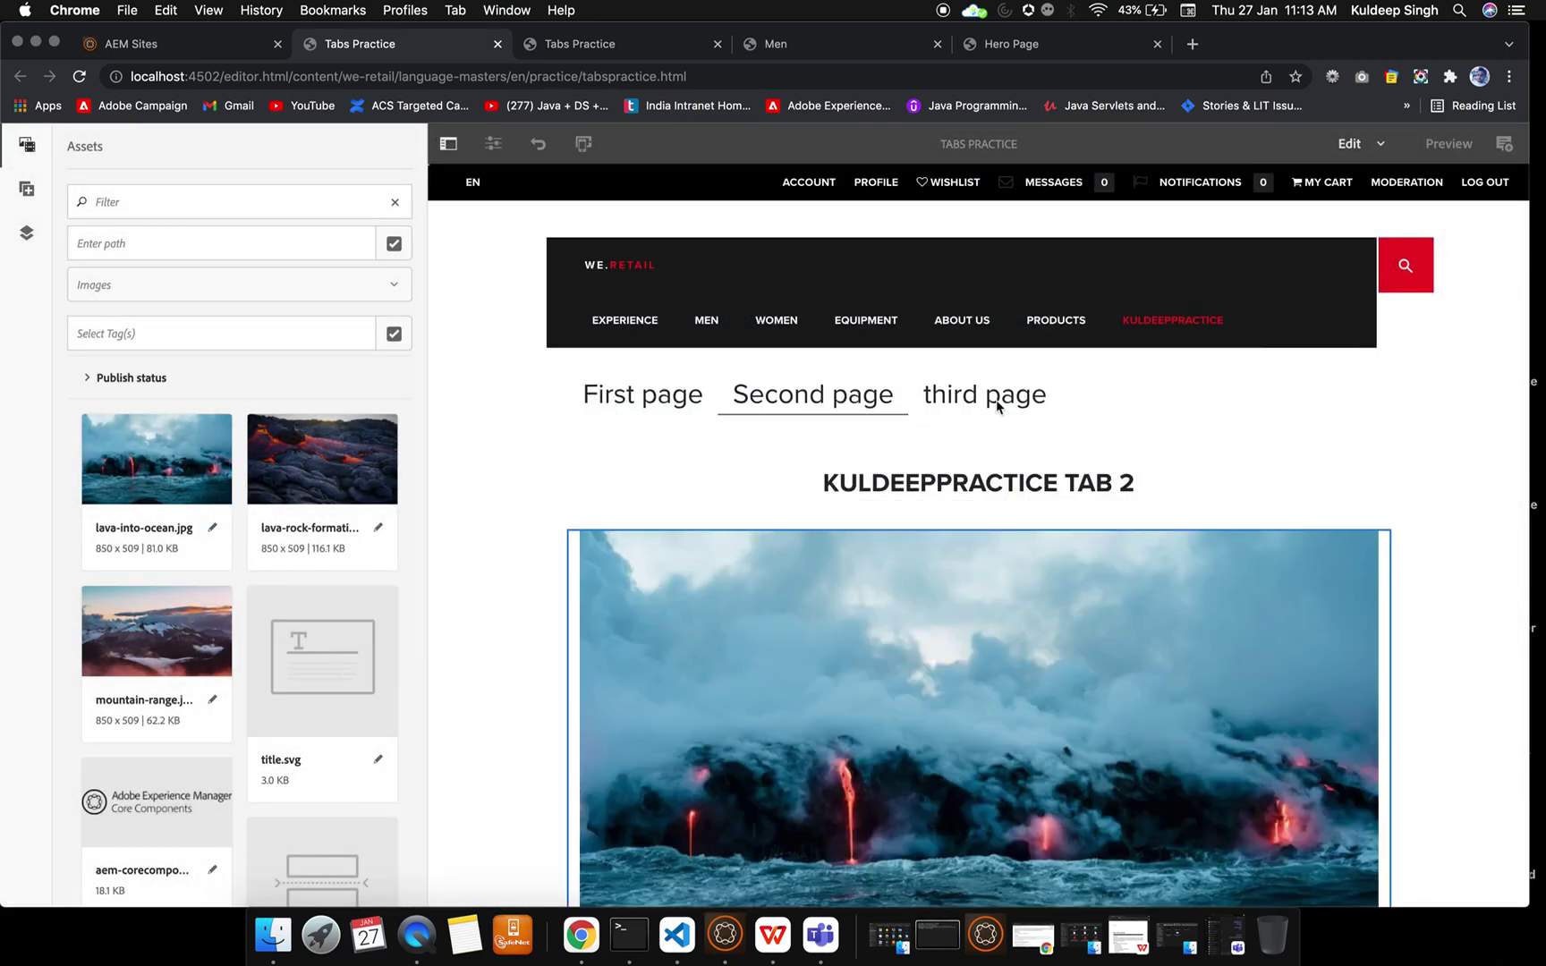
Select and deselect the second tab's image, heading and panel, then reload the editor page.
left_click(765, 410)
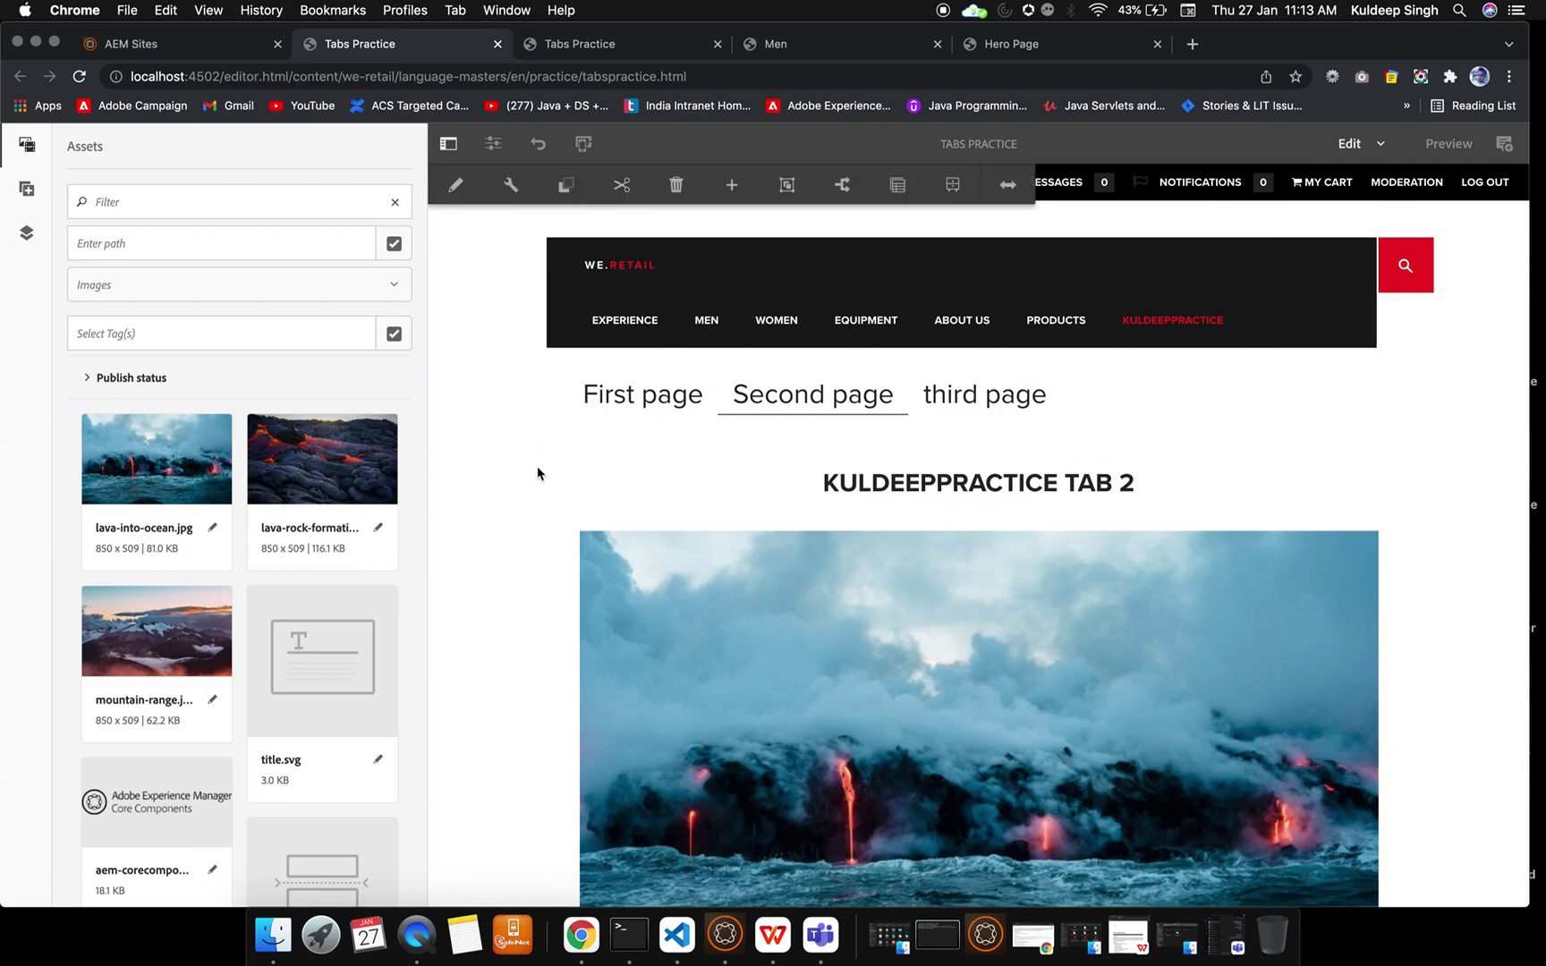
left_click(850, 477)
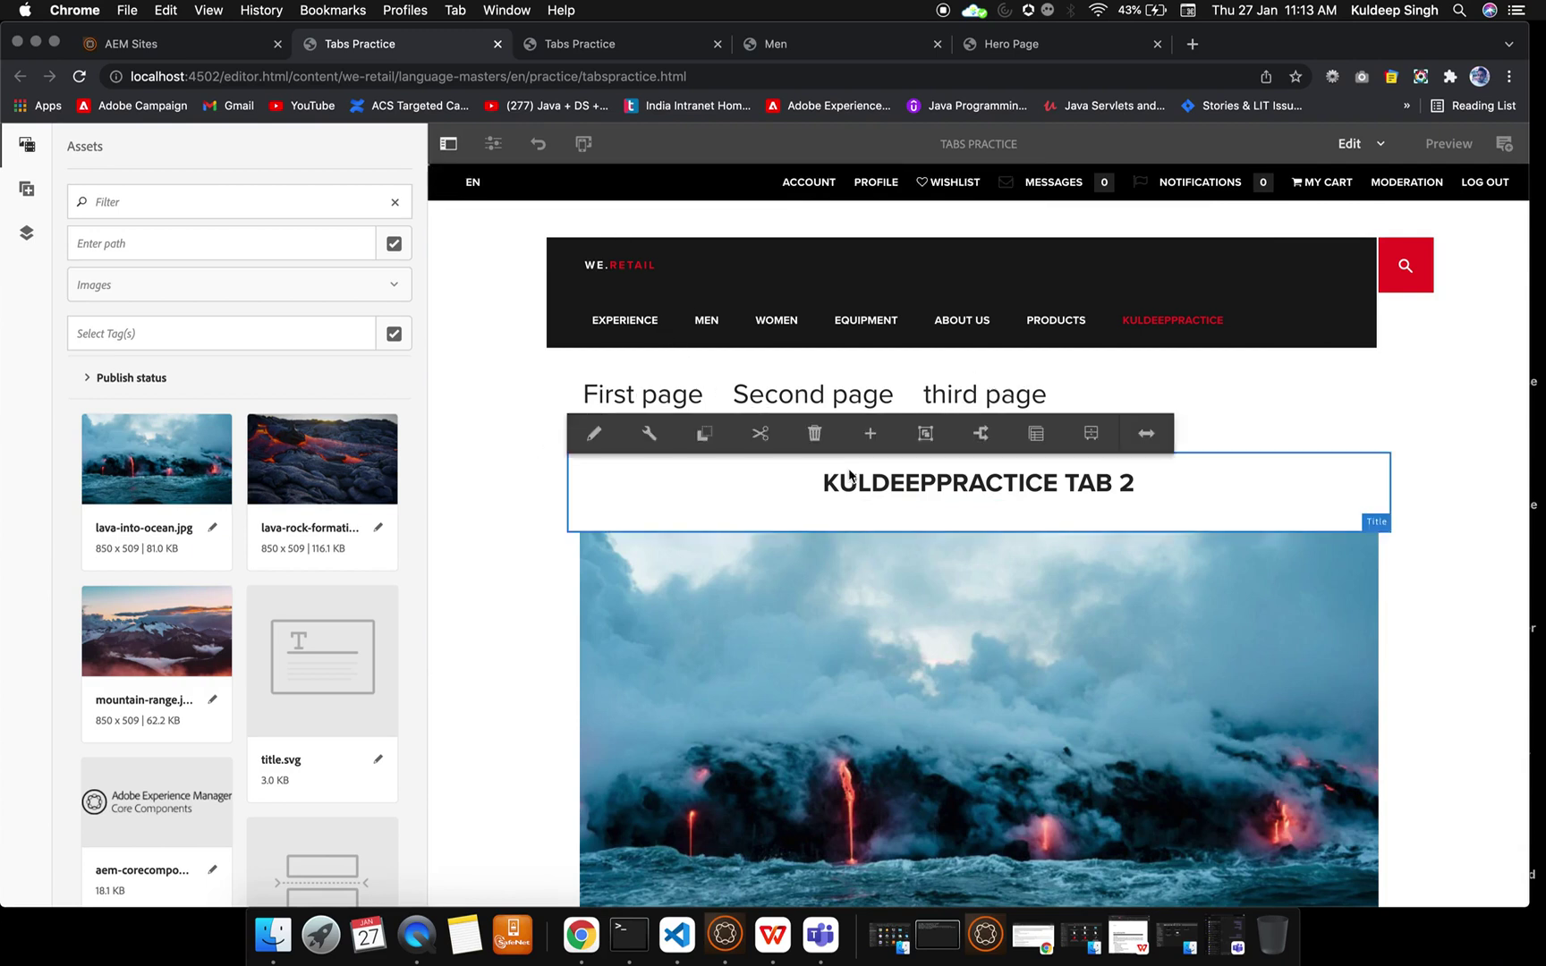
left_click(1422, 510)
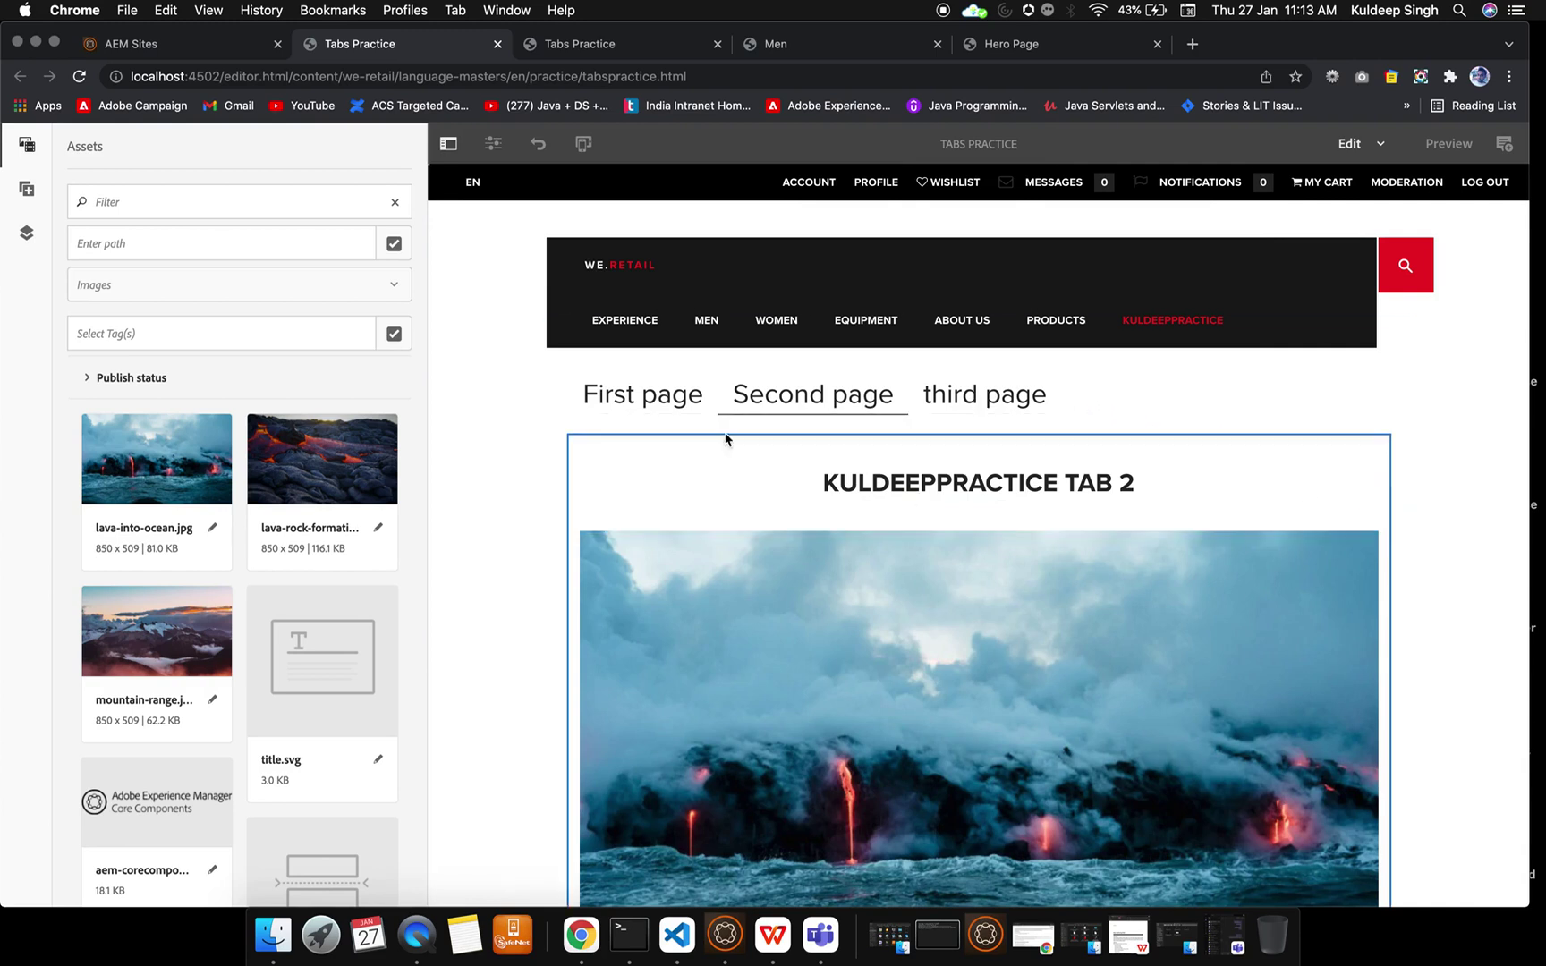
left_click(608, 396)
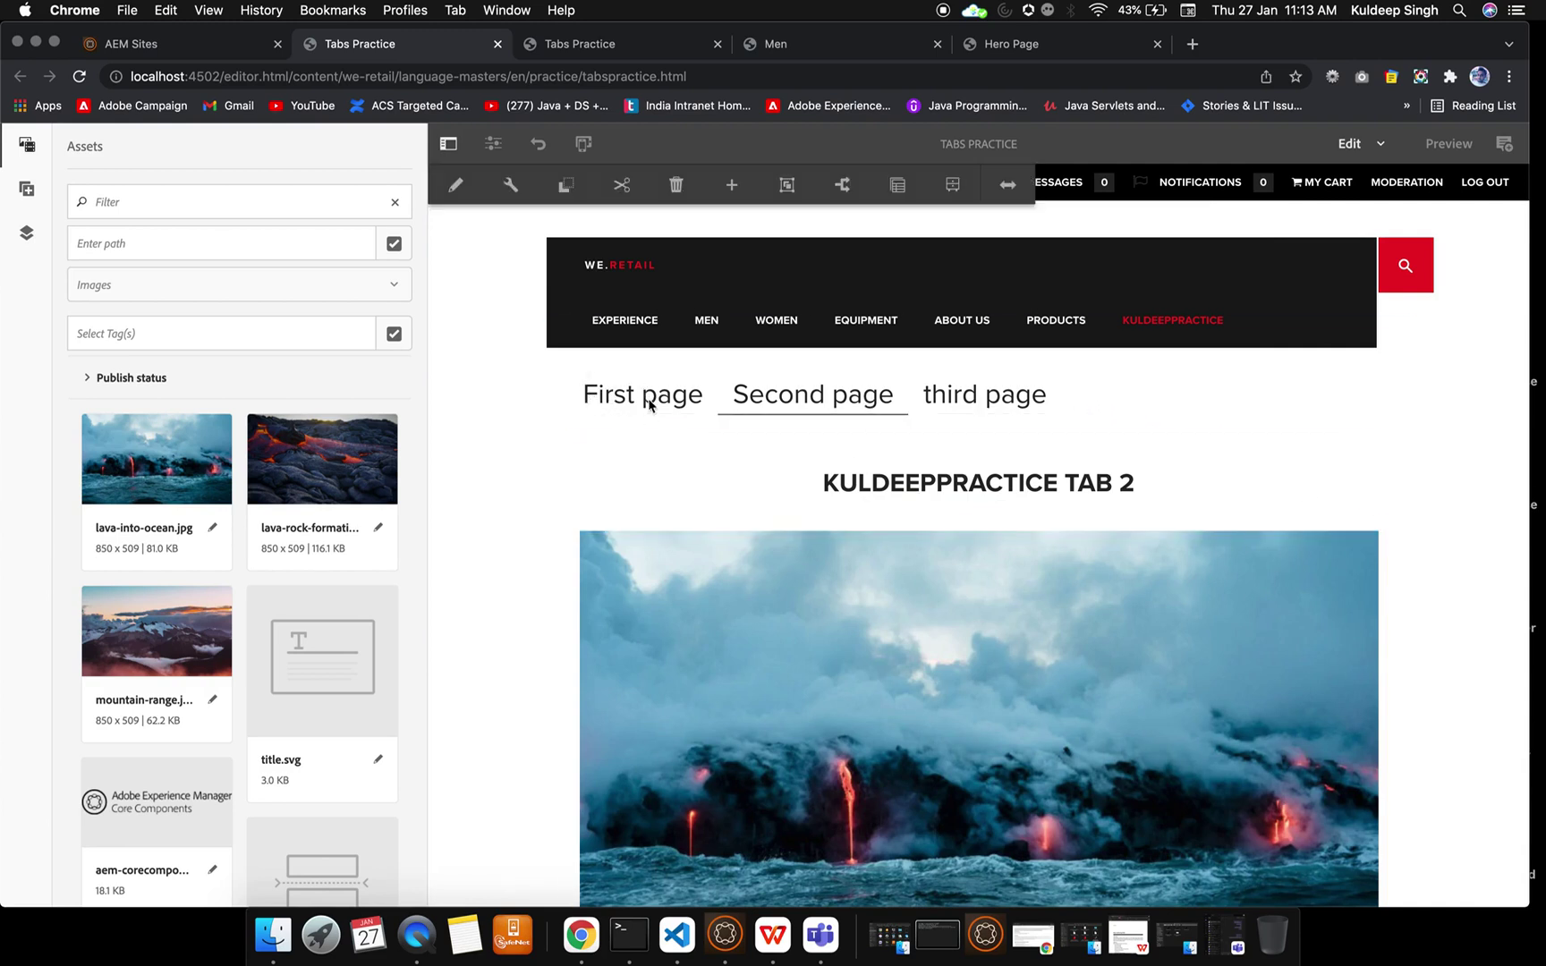
left_click(741, 444)
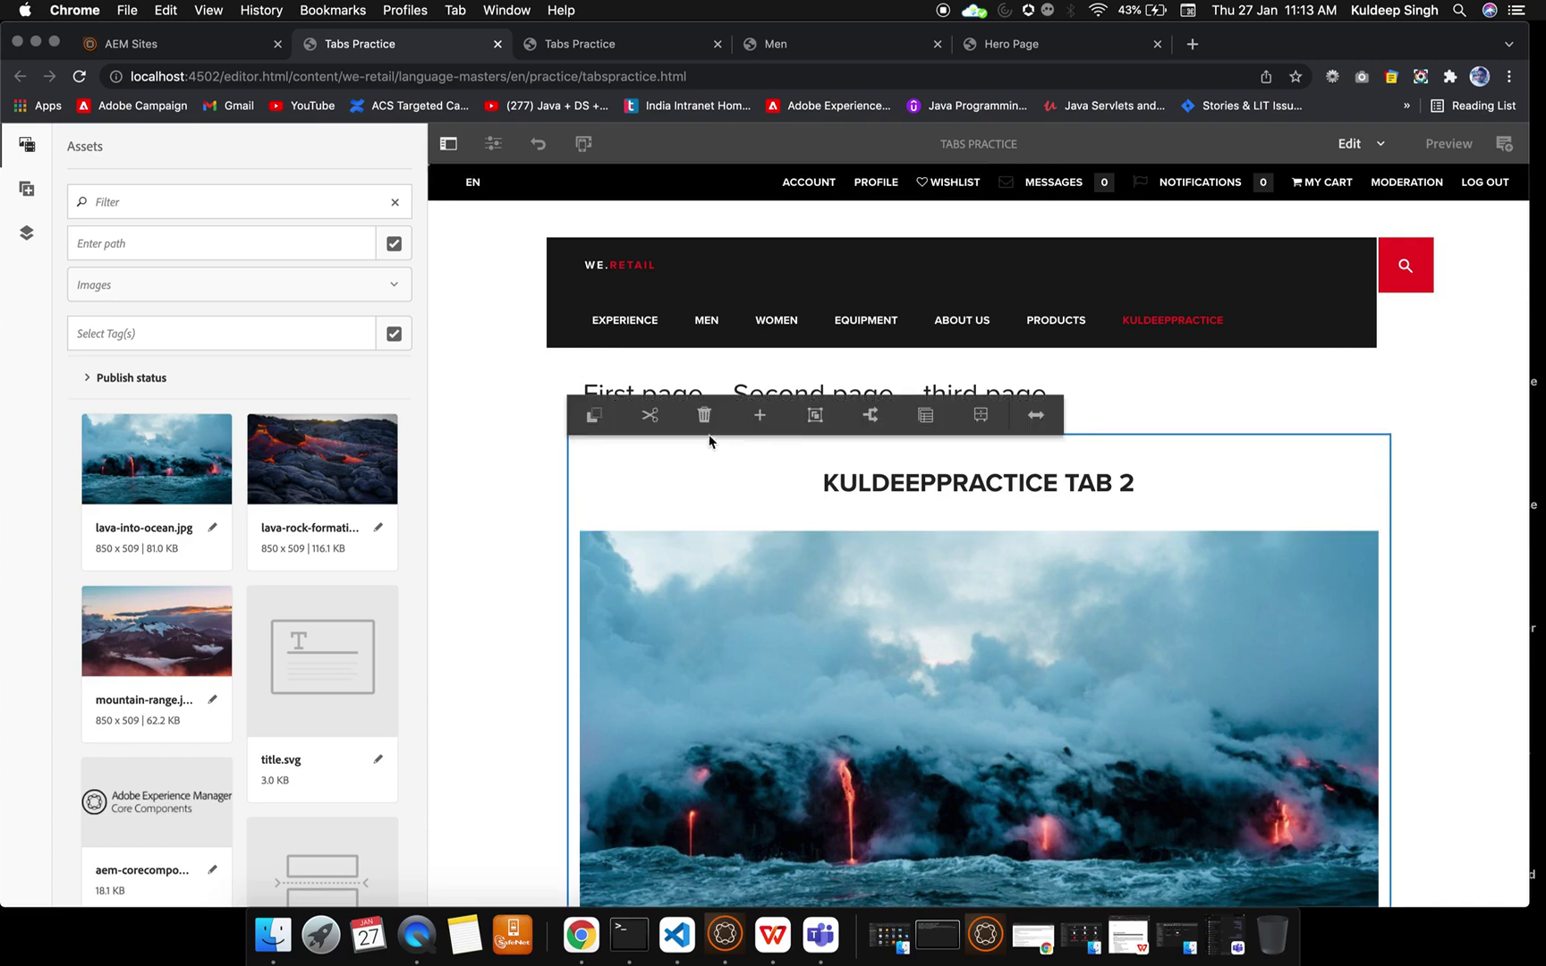
left_click(784, 517)
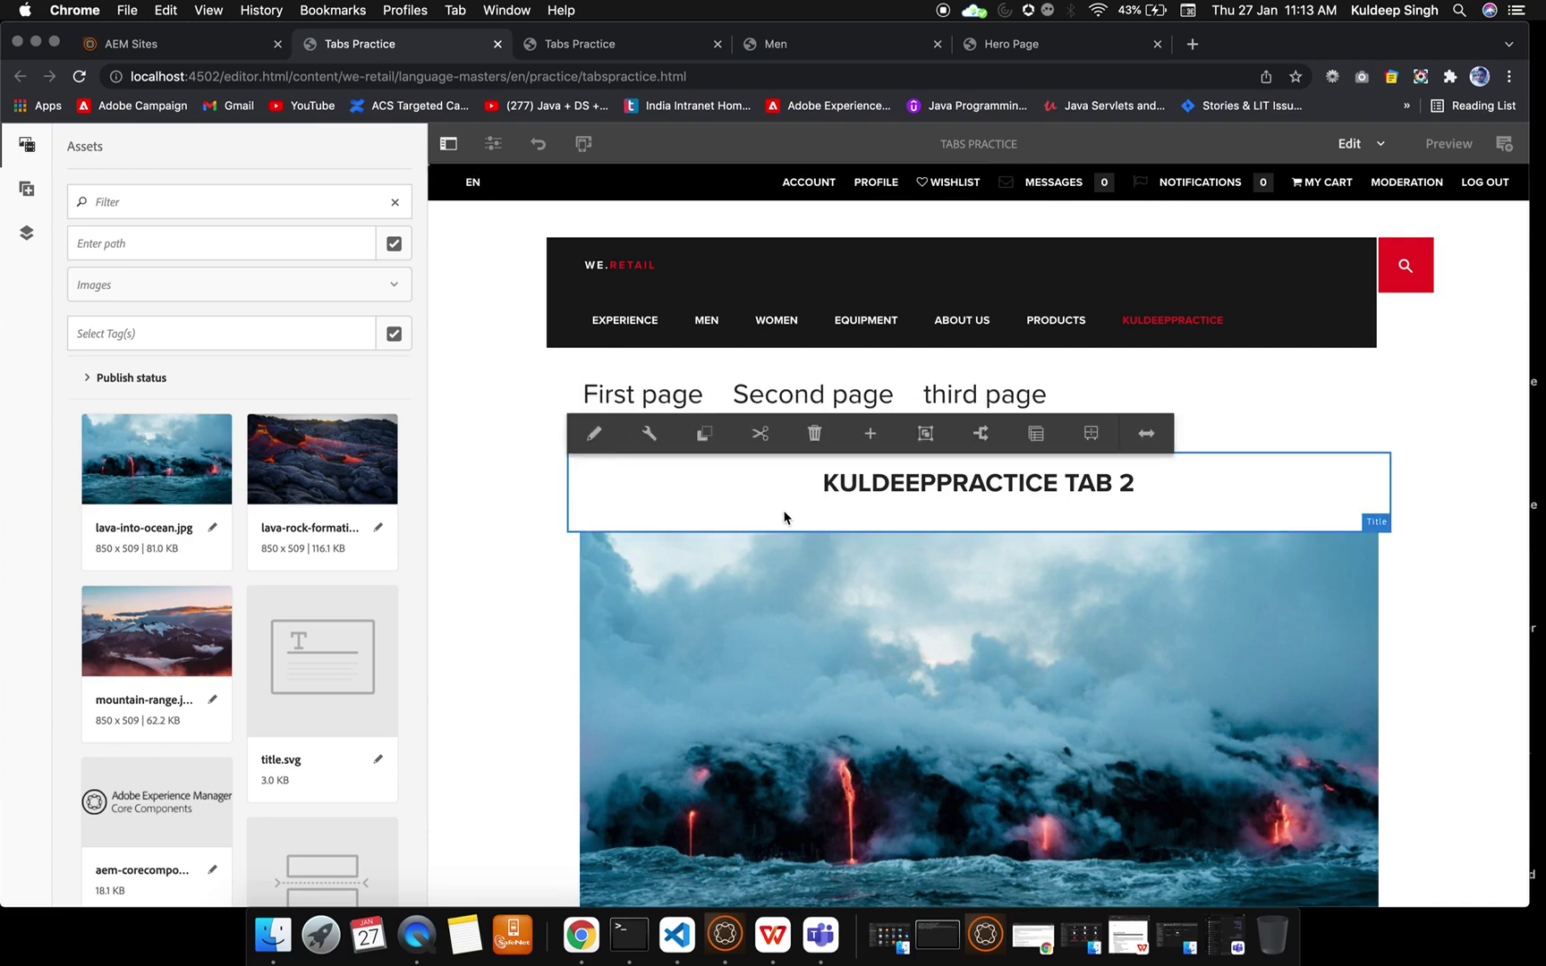
left_click(762, 395)
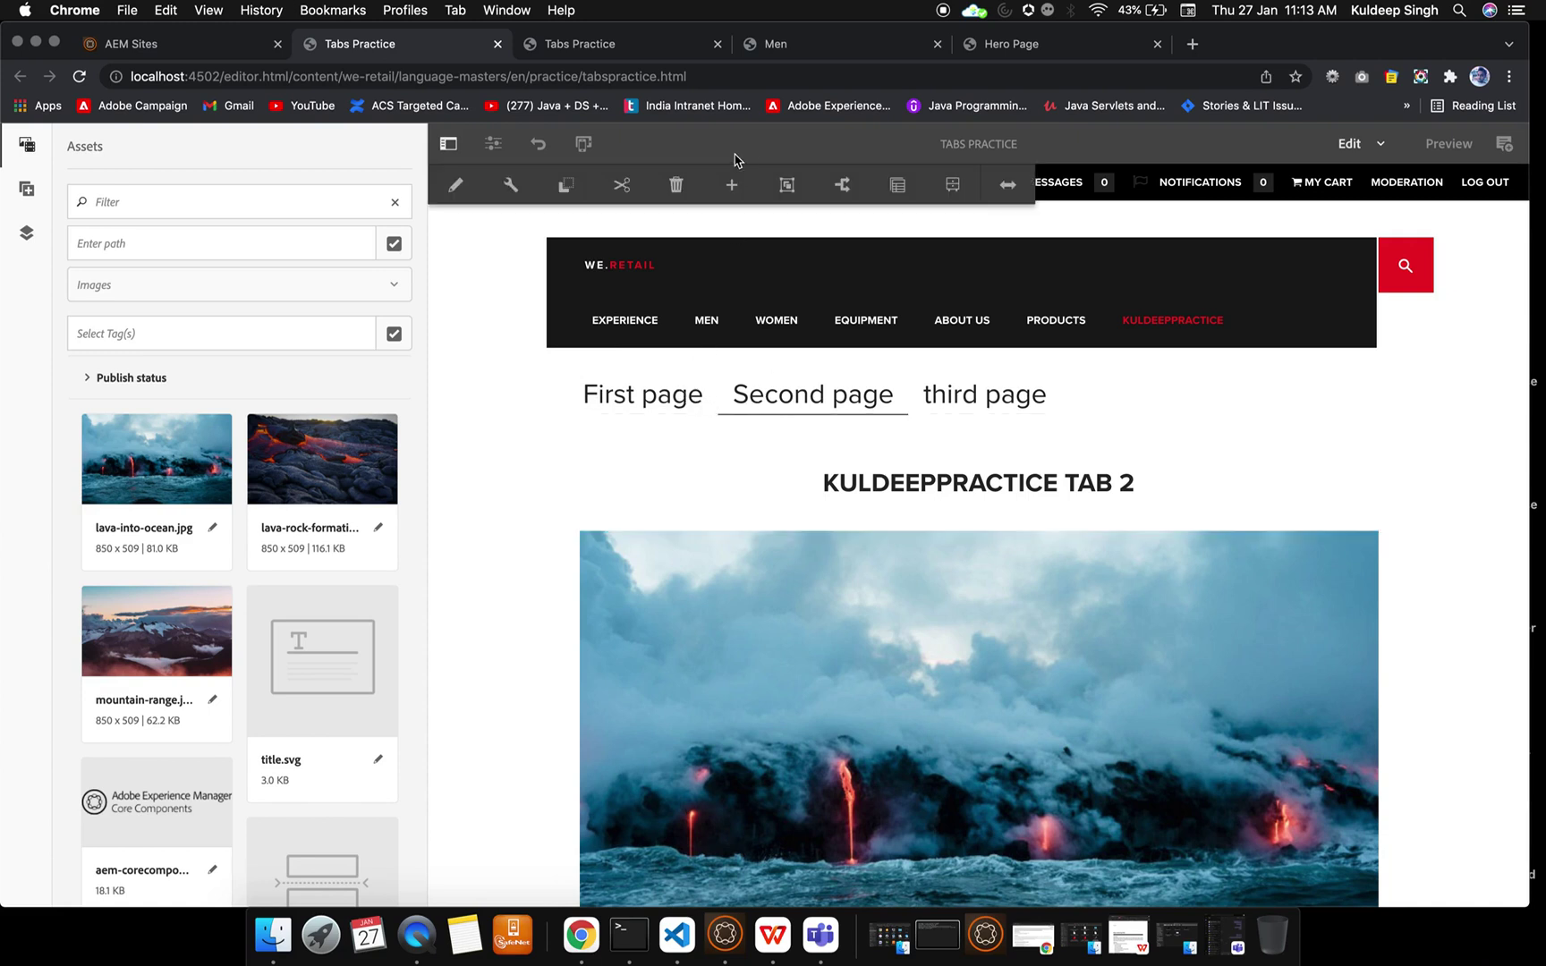
left_click(732, 184)
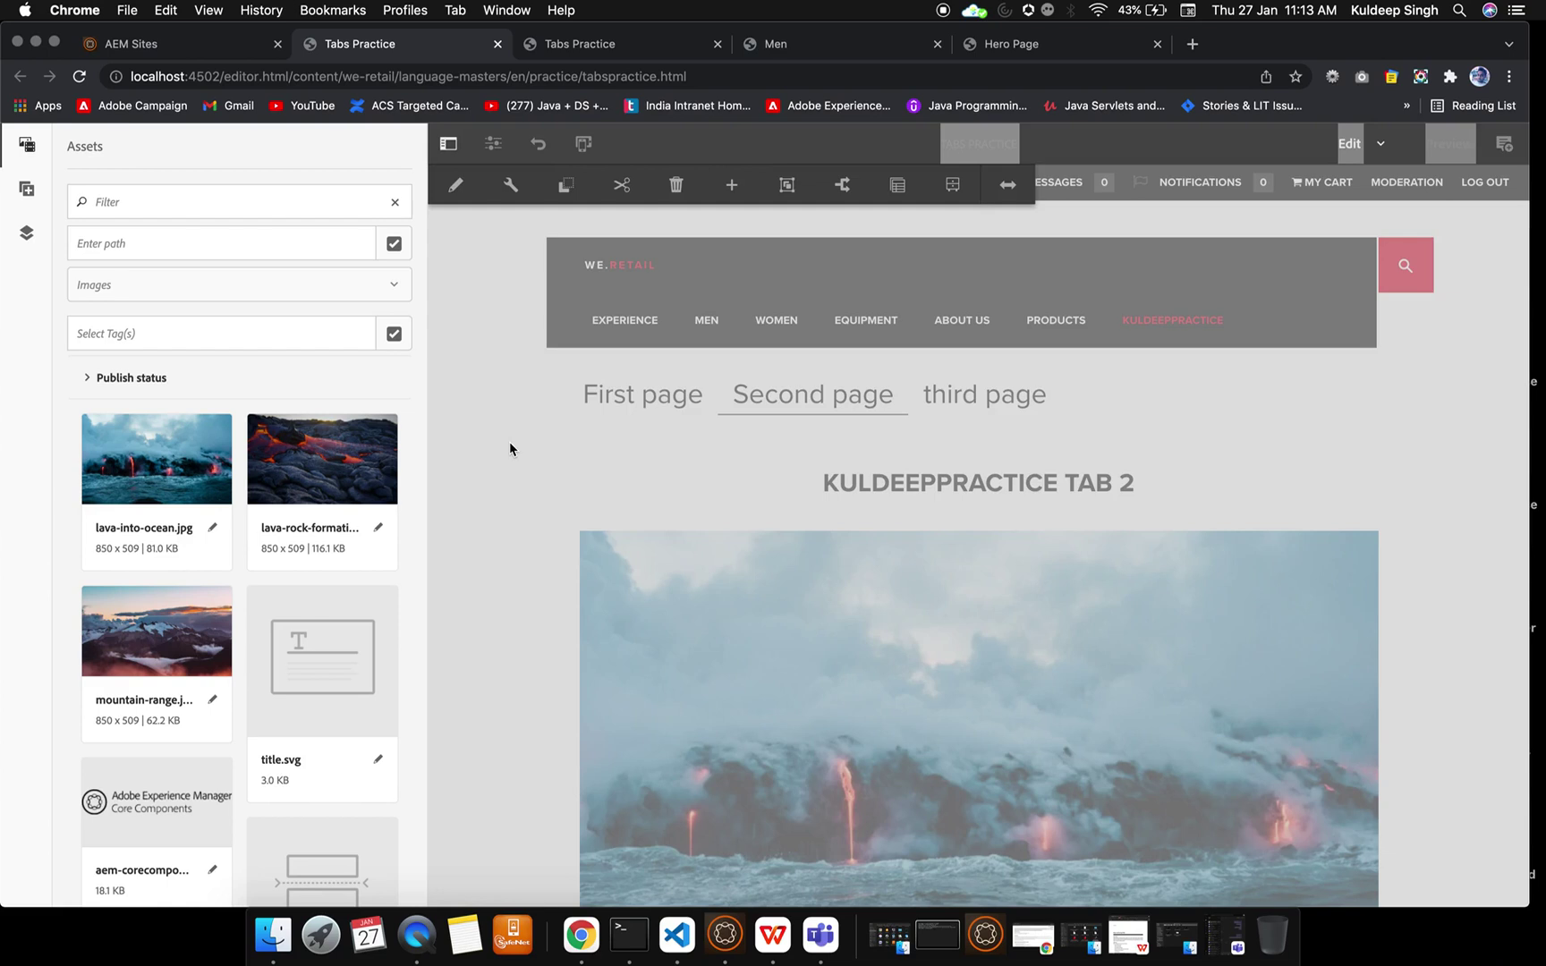
left_click(882, 442)
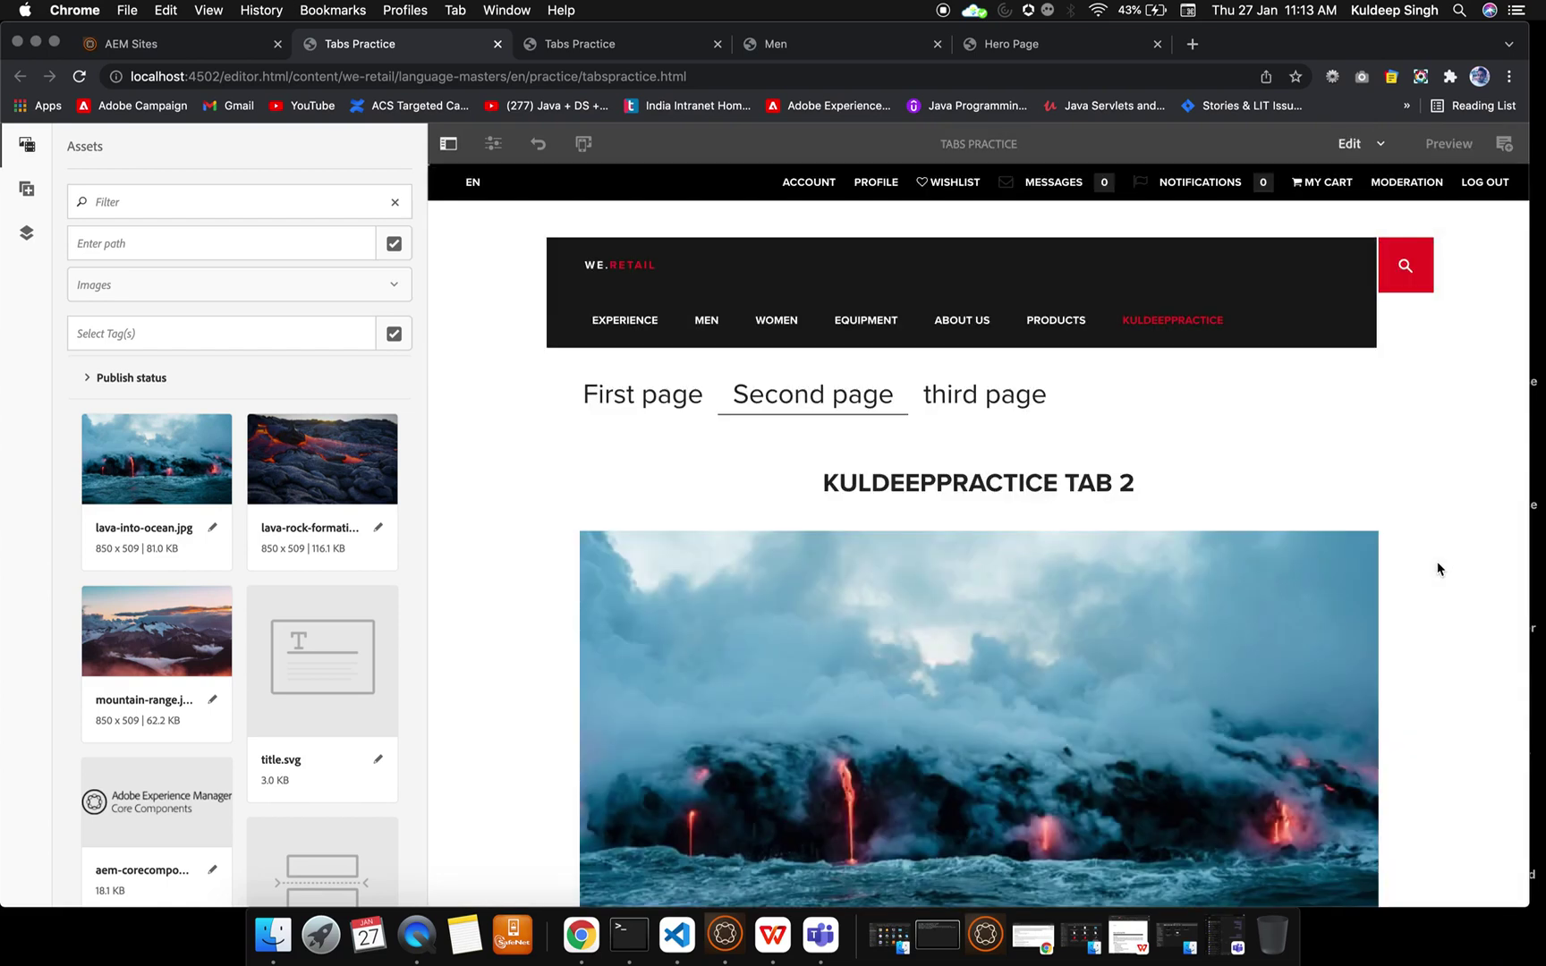
left_click(788, 80)
key("Return")
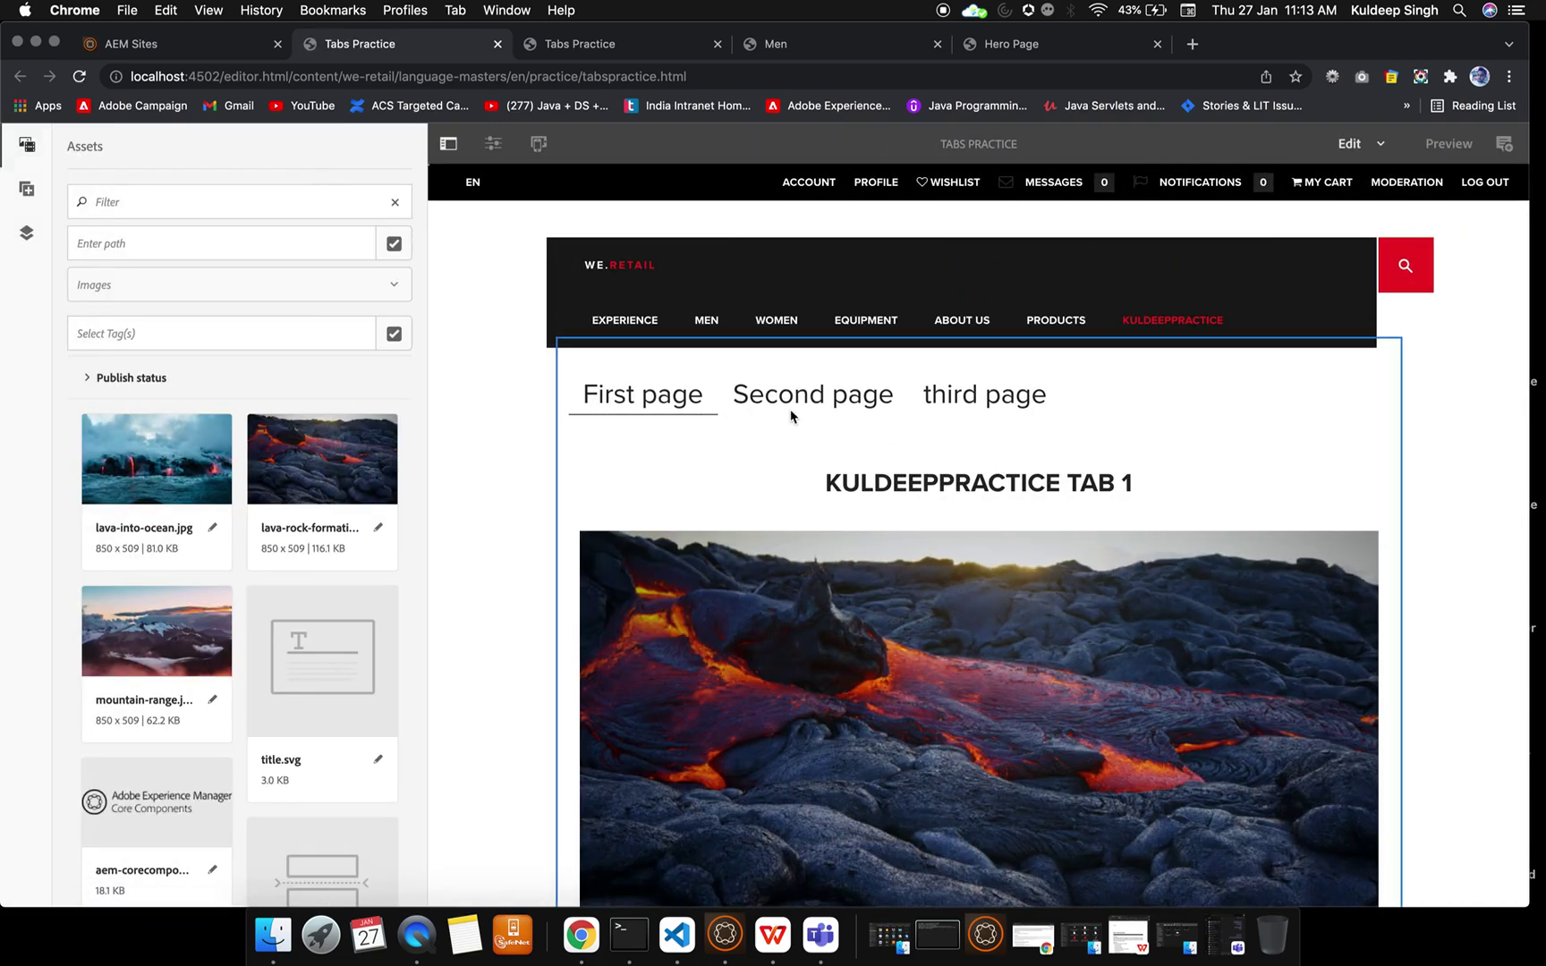
Switch the Tabs component's panel selector to 'third page' and select its empty drop zone.
left_click(804, 423)
left_click(638, 319)
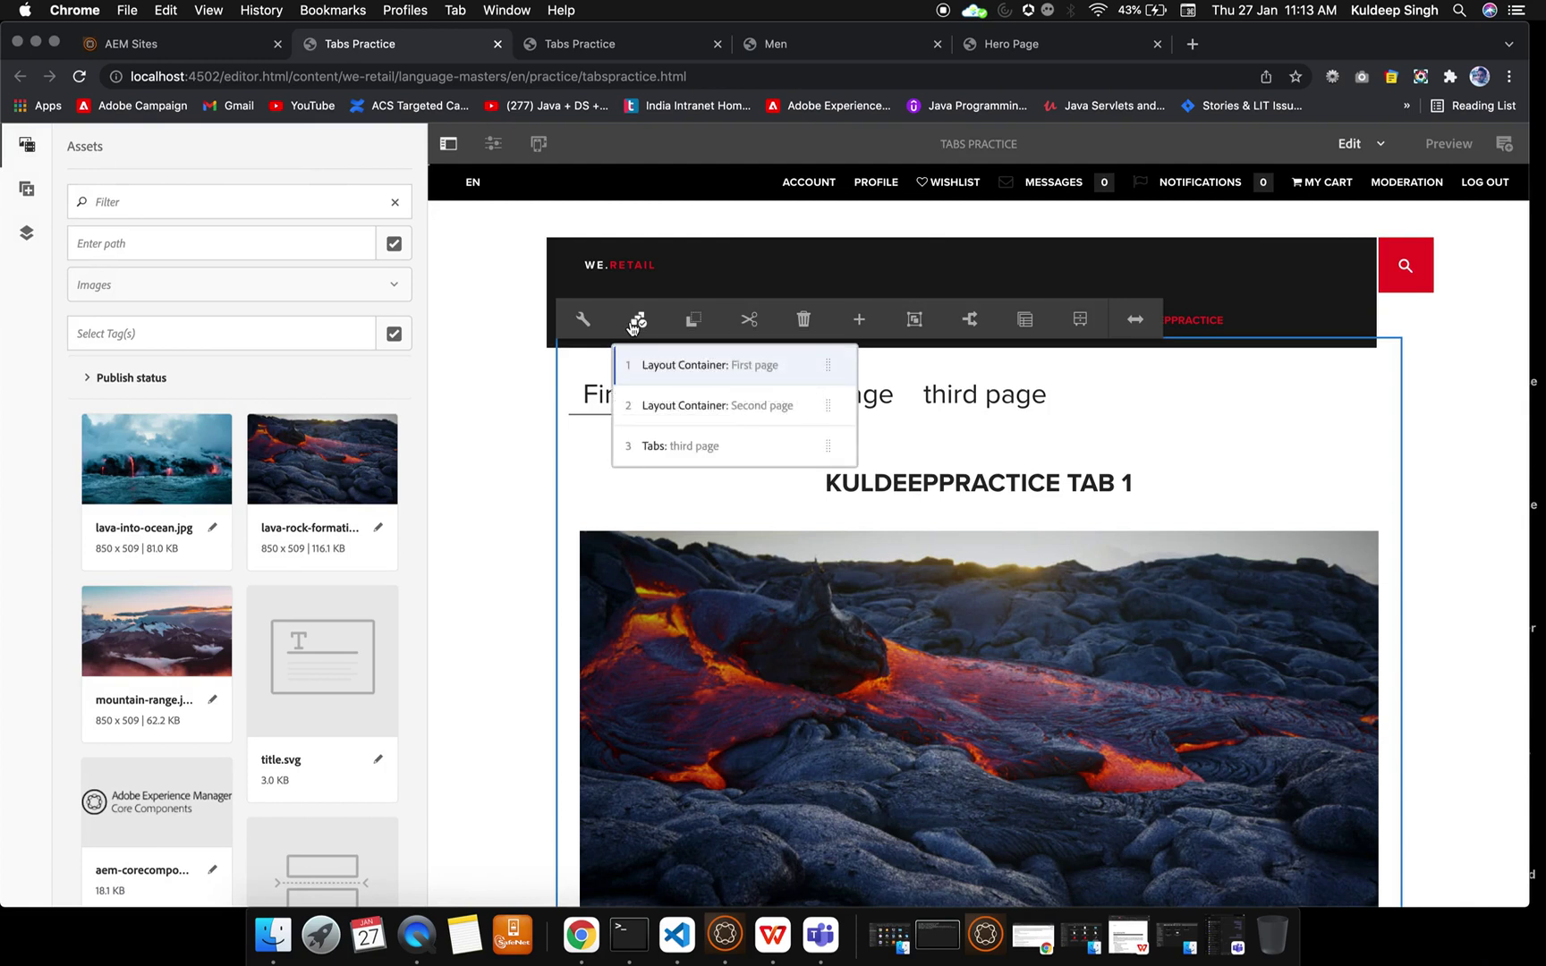
left_click(676, 407)
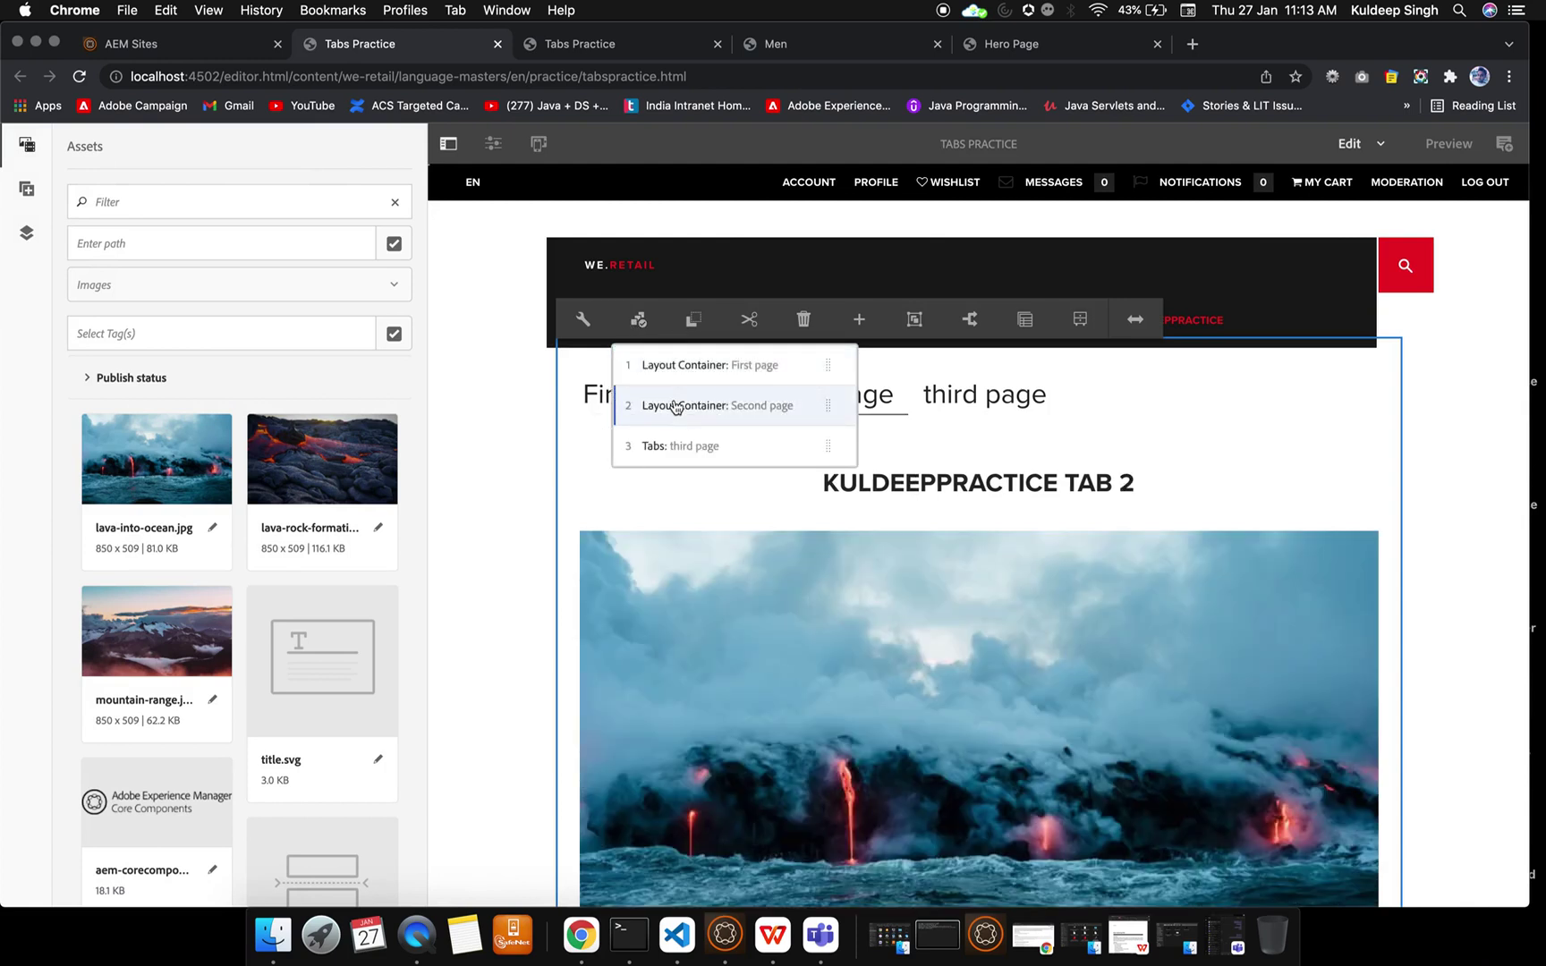
left_click(689, 447)
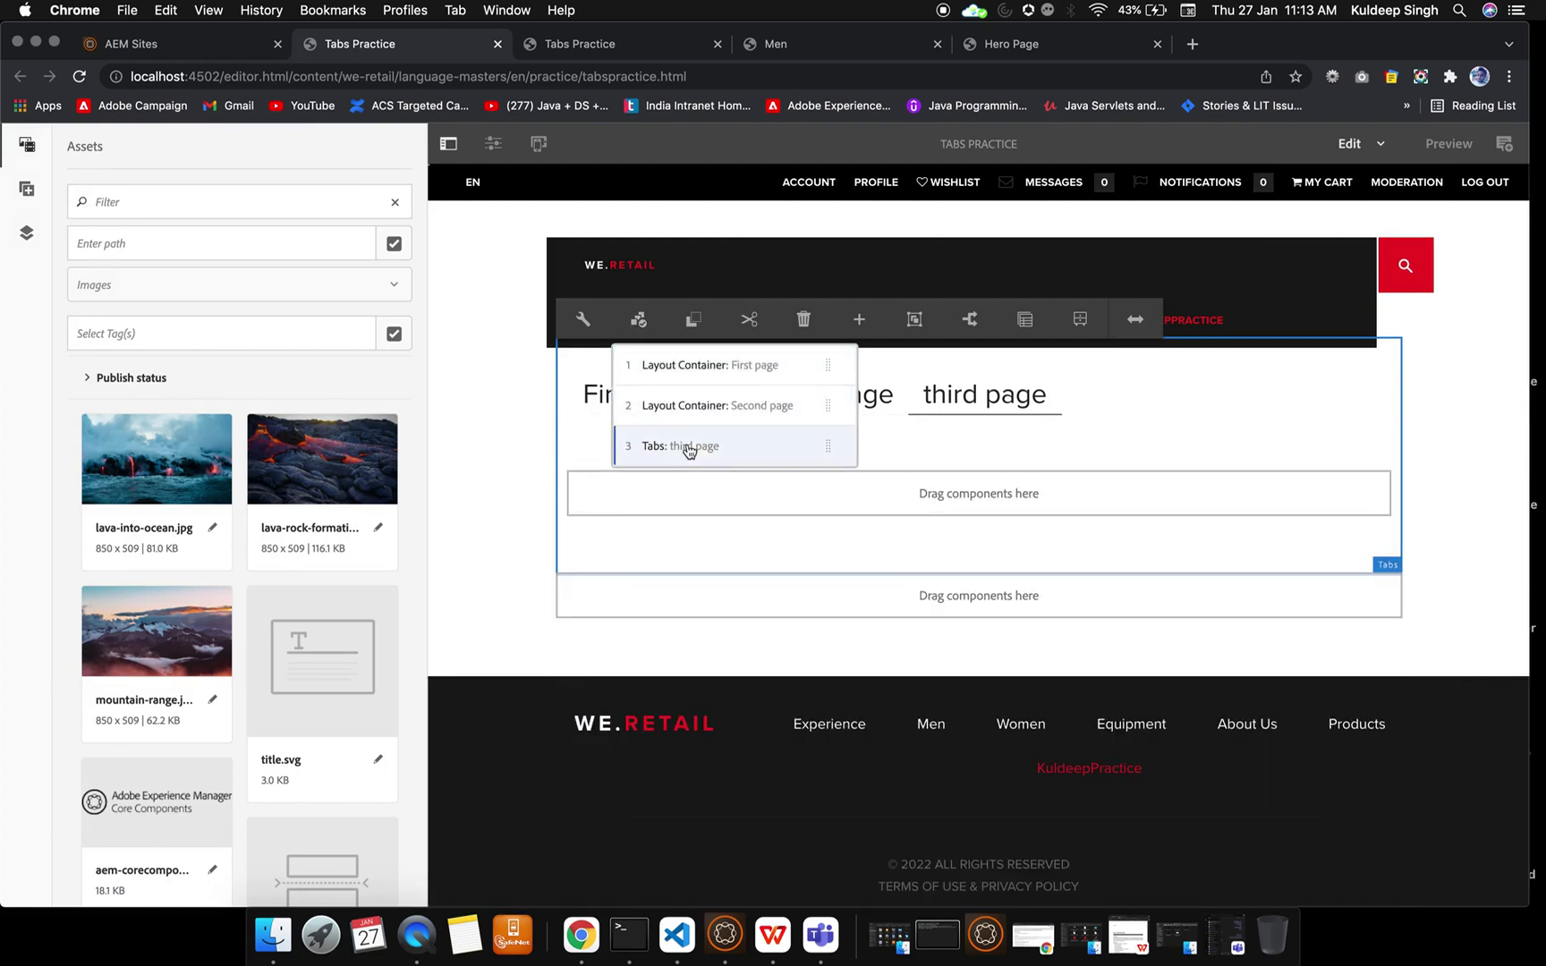
left_click(1214, 438)
left_click(920, 495)
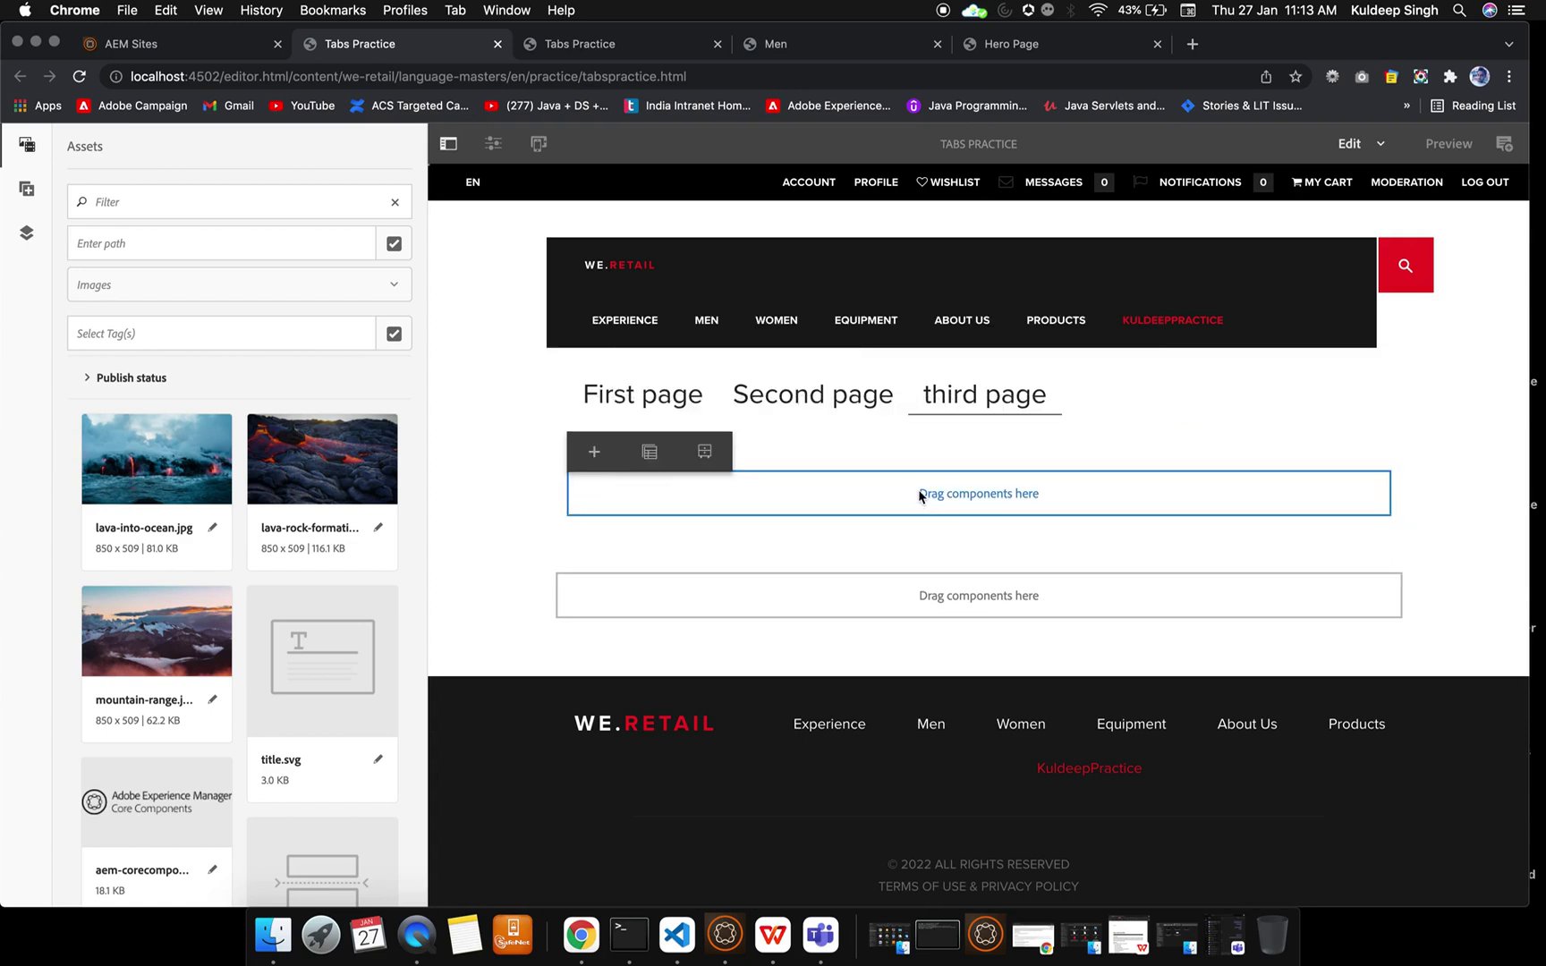
Insert a Title component into the third tab.
left_click(596, 453)
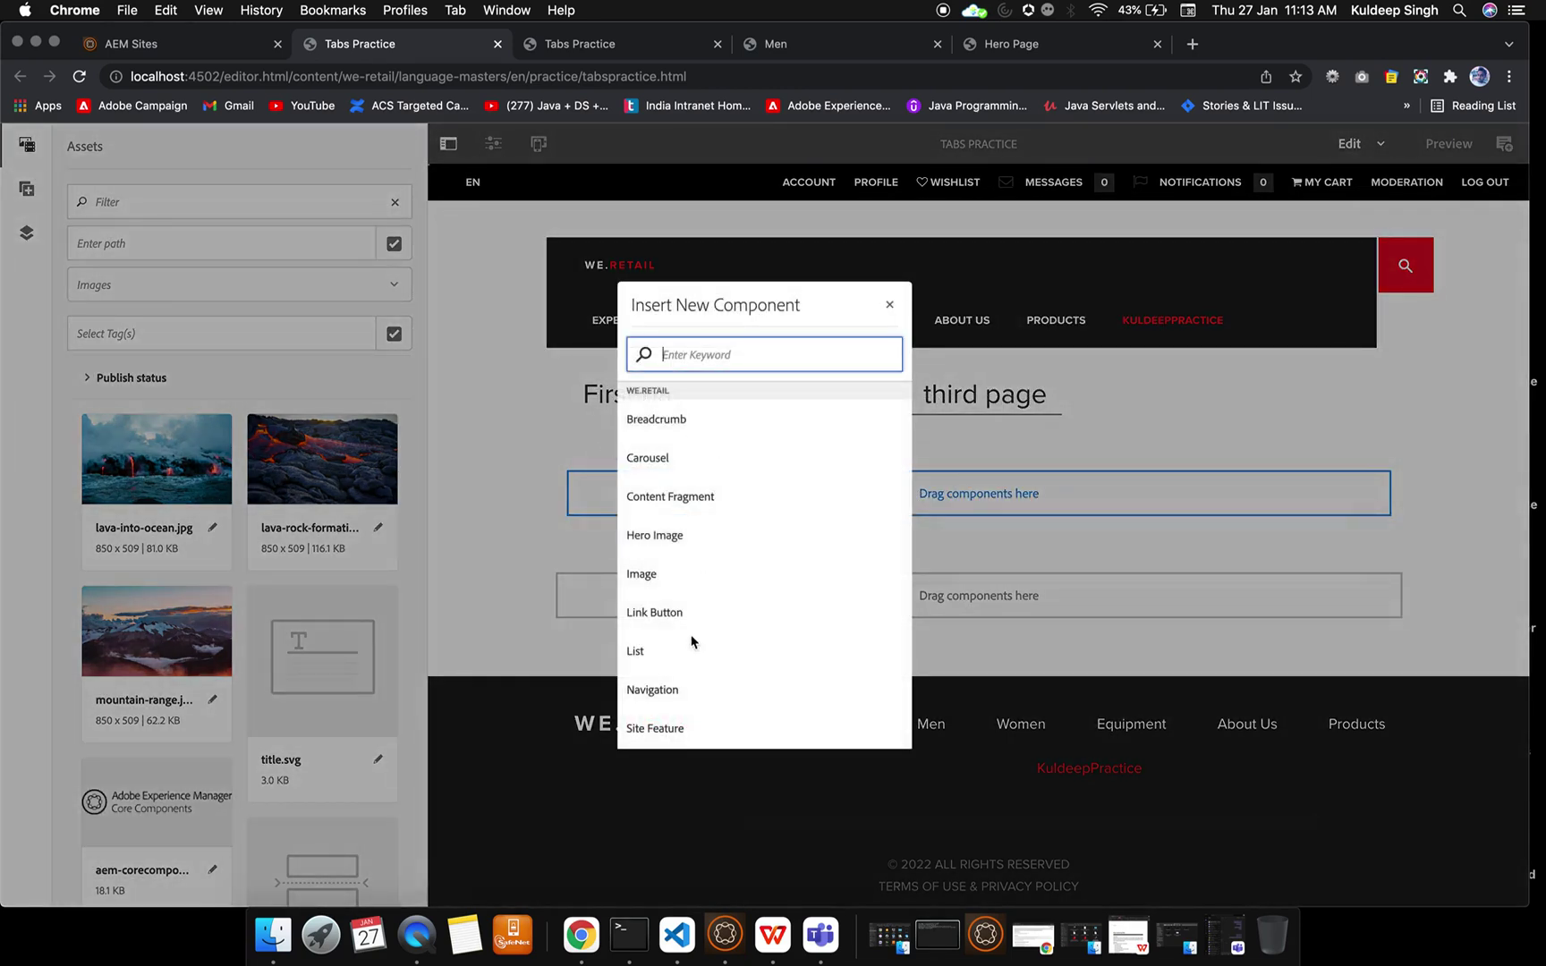
scroll(668, 640, "down", 5)
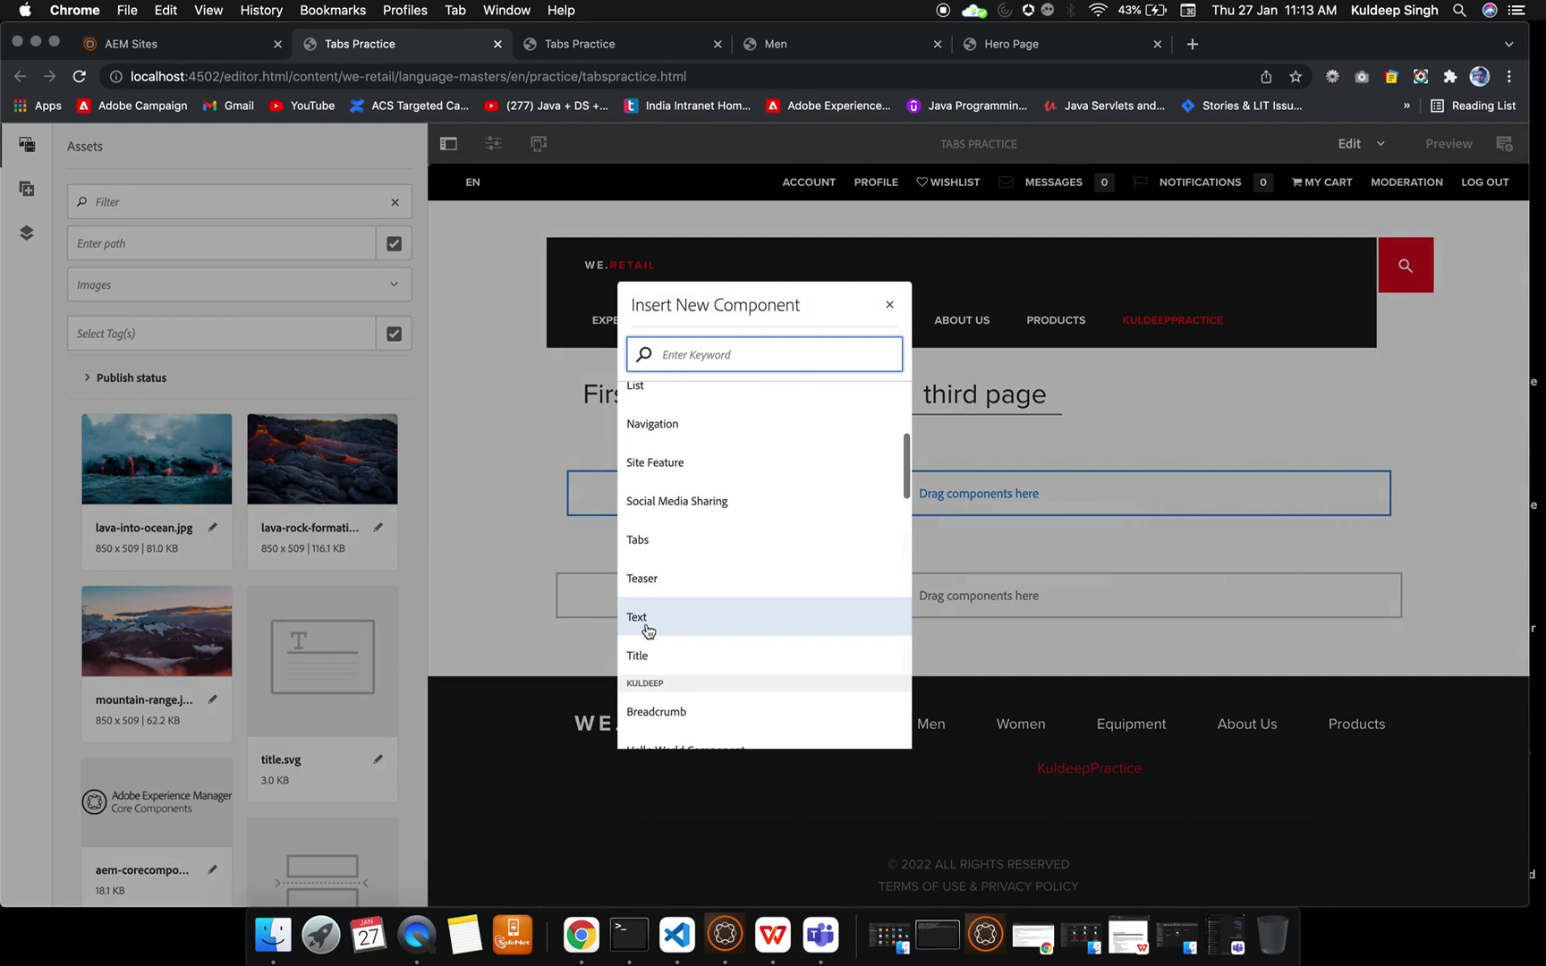
left_click(649, 645)
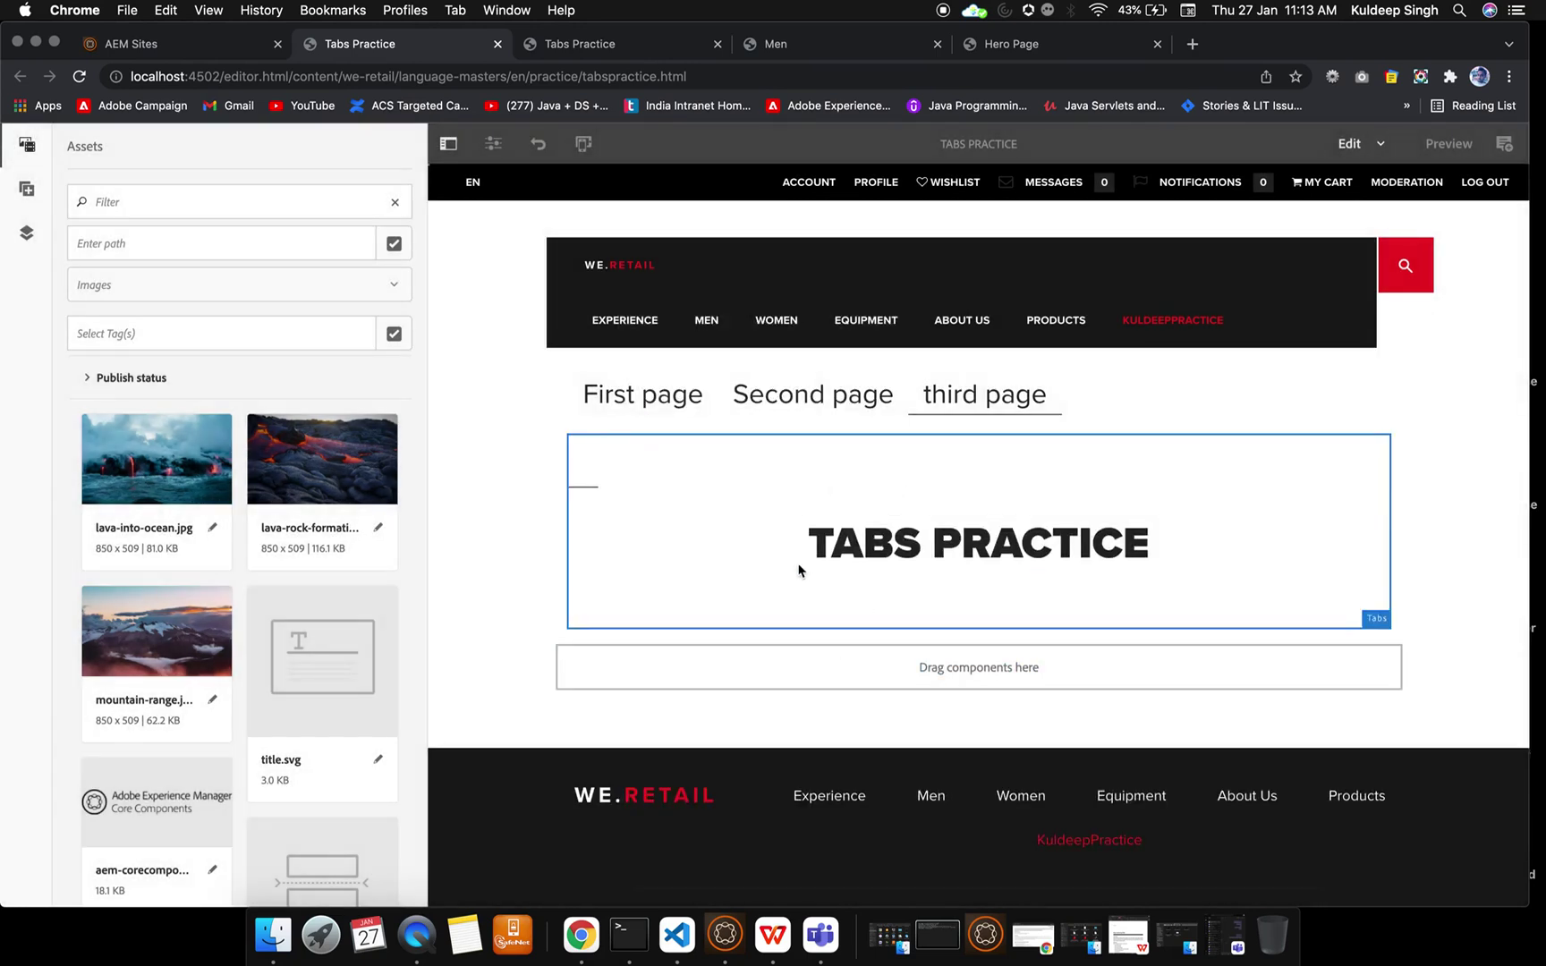
Change the title text to 'KuldeepPractice tab 3' with Type/Size H2 and confirm.
left_click(781, 537)
left_click(649, 495)
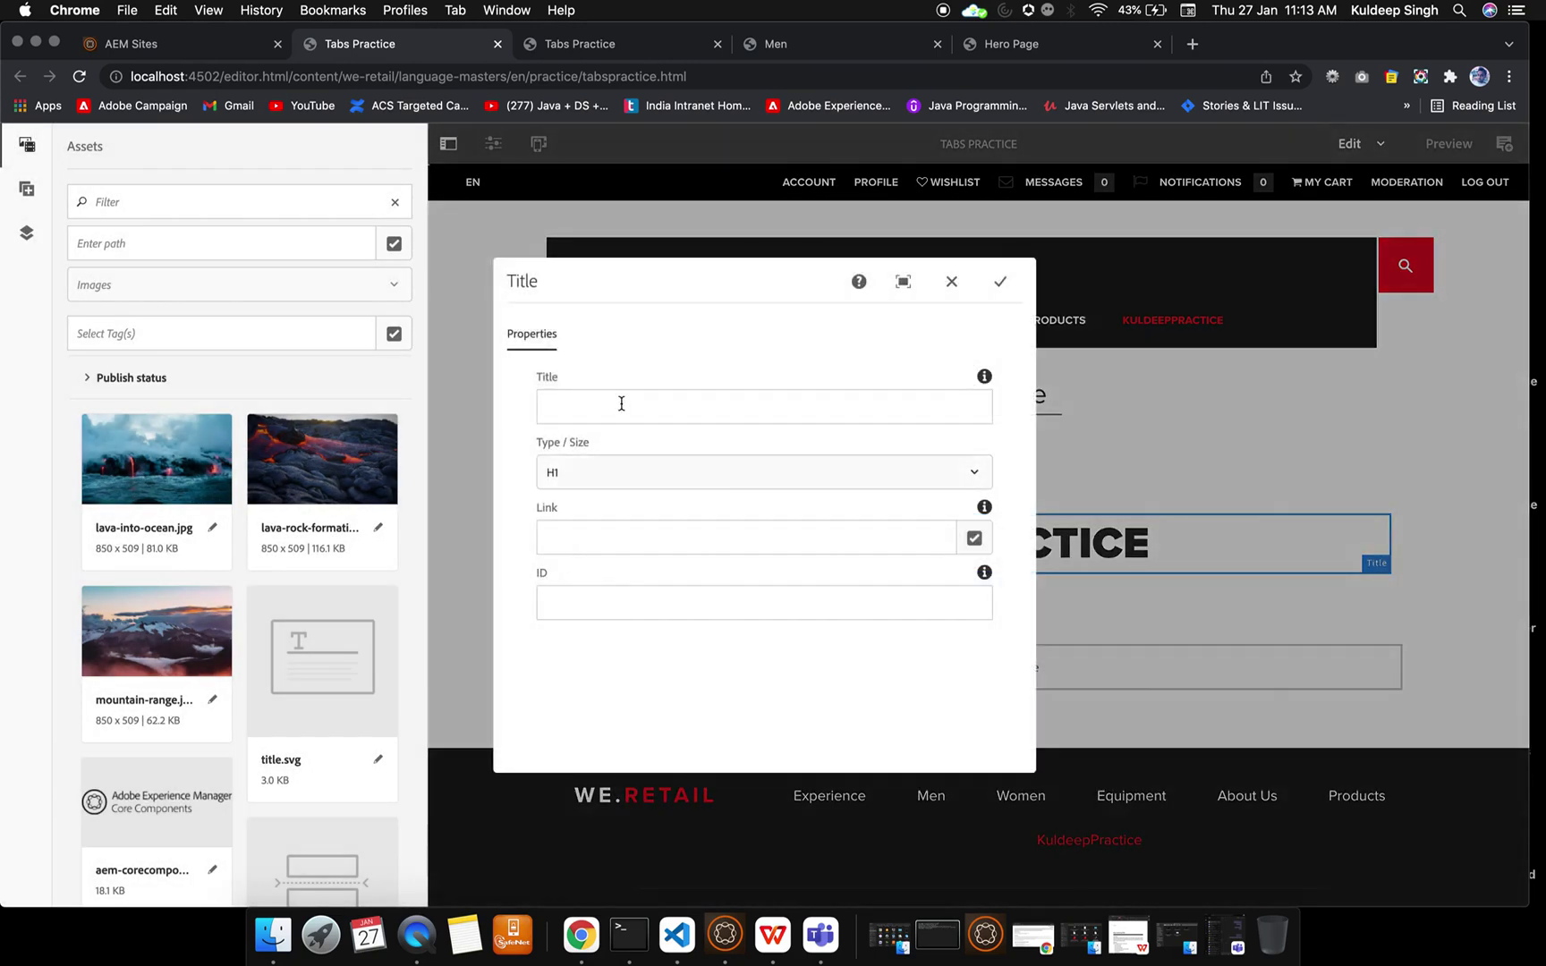
left_click(621, 403)
left_click(626, 449)
left_click(673, 420)
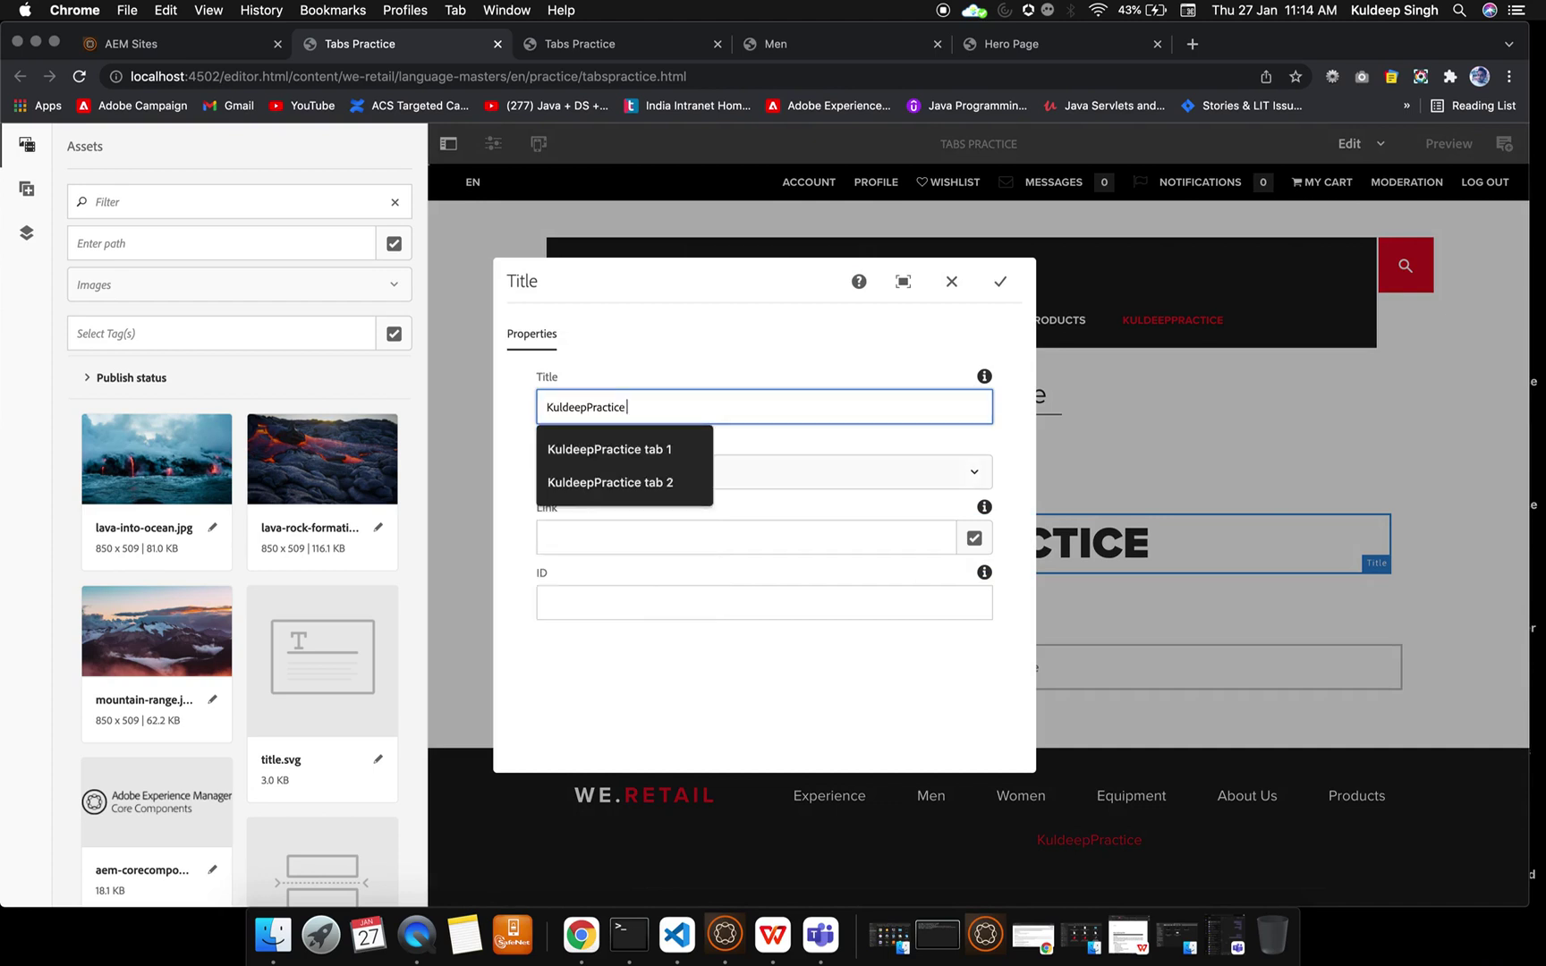
left_click(656, 483)
key("BackSpace")
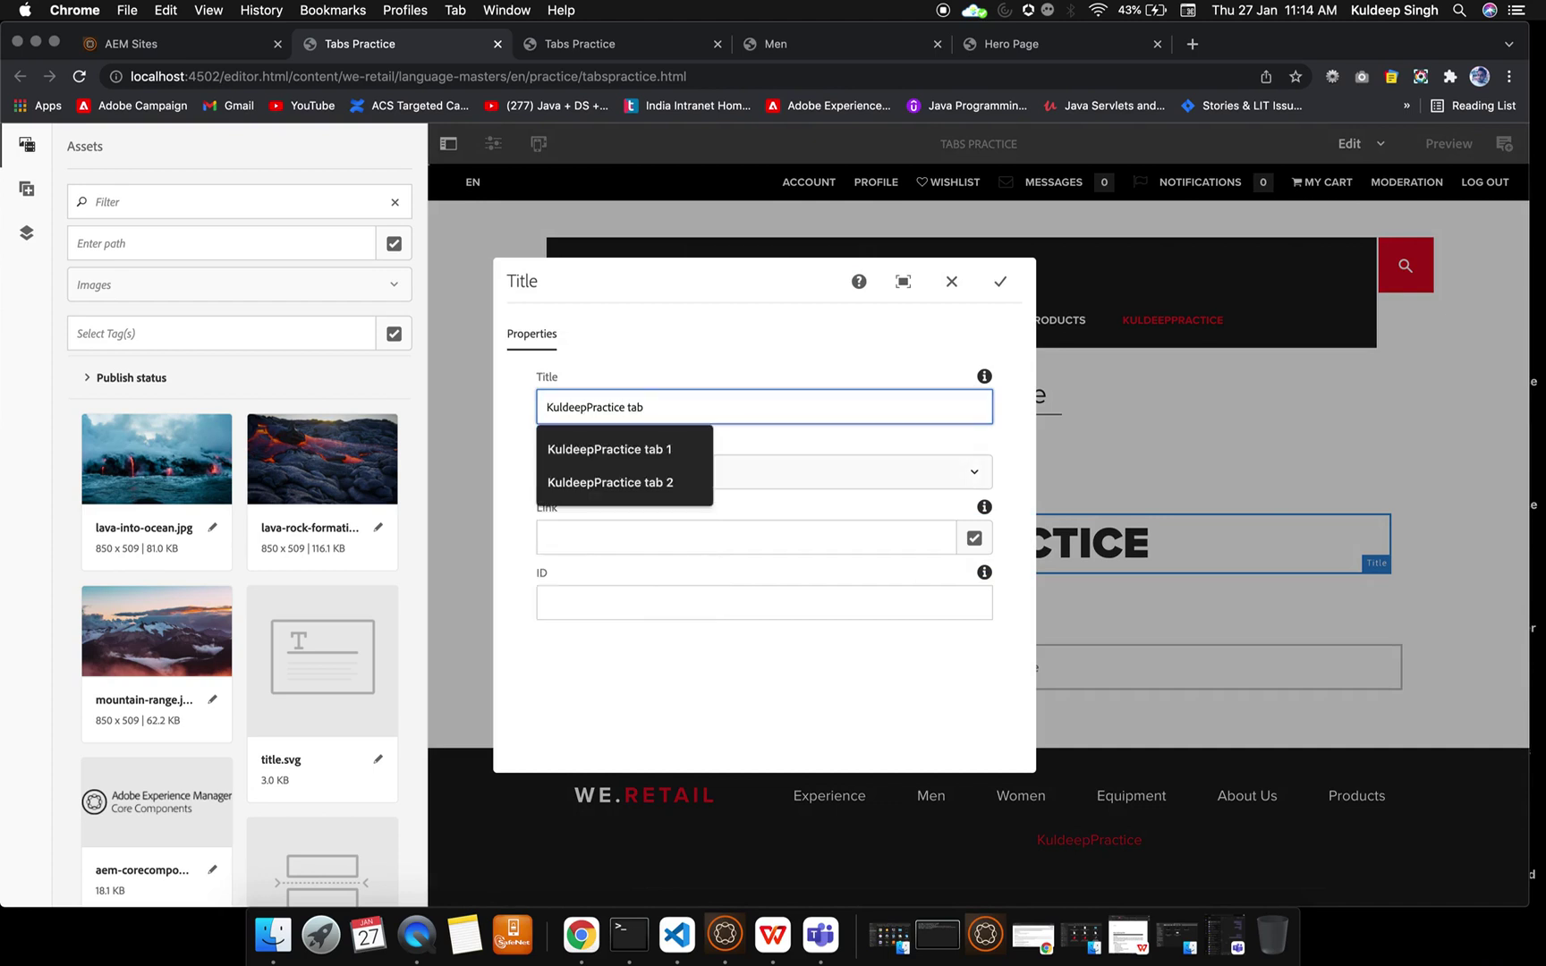
type("3")
left_click(786, 466)
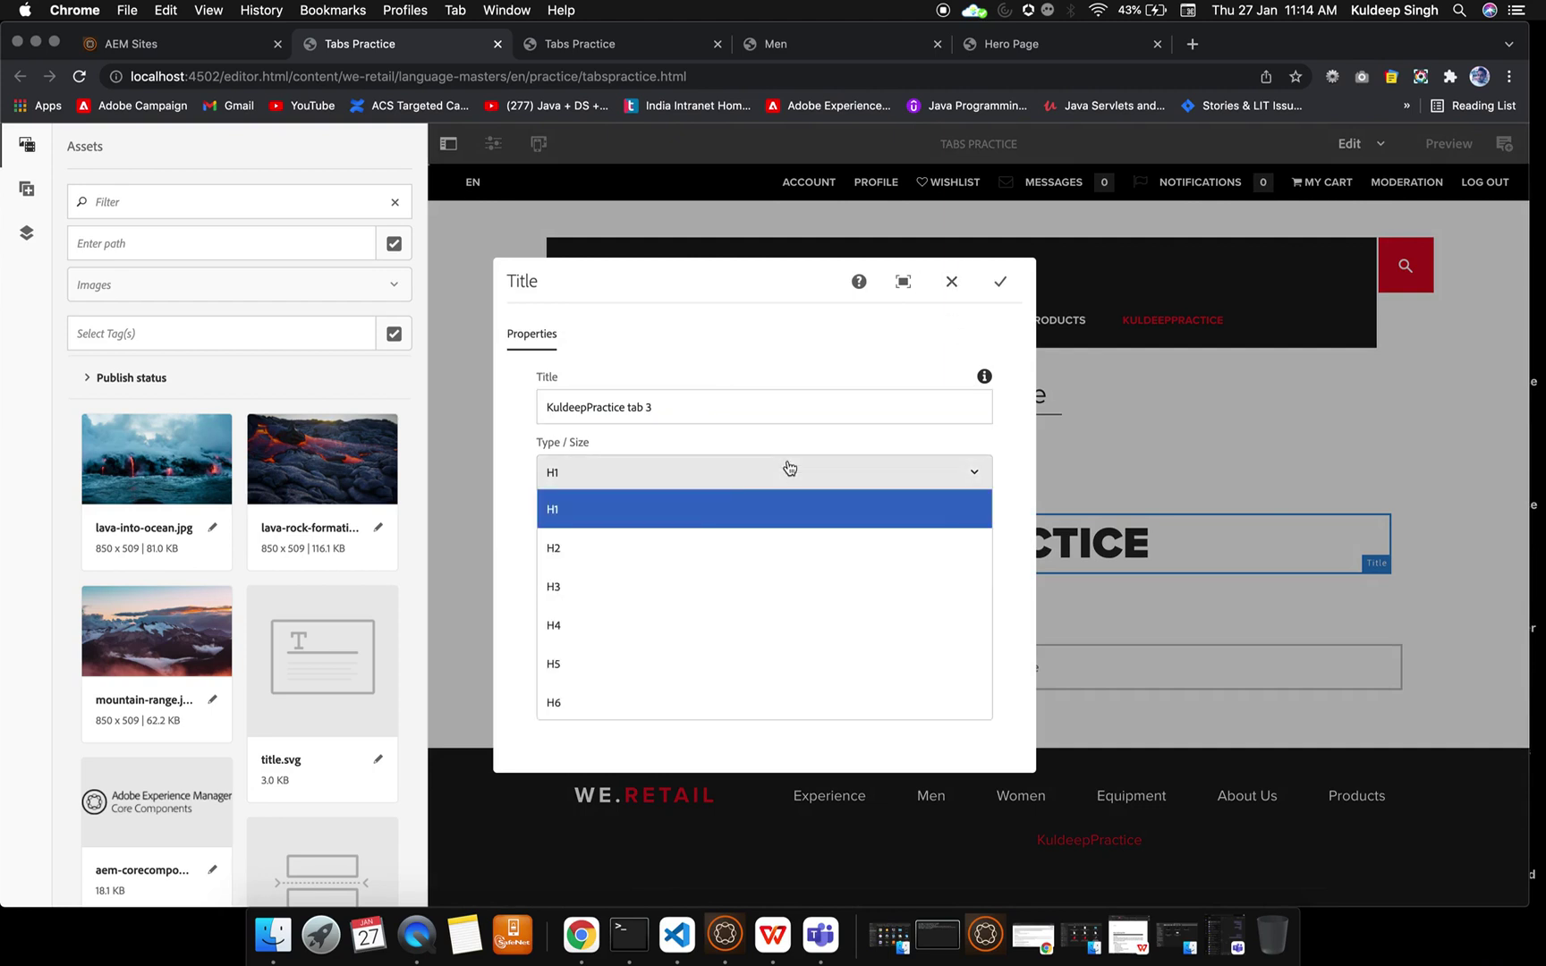
left_click(689, 551)
left_click(1003, 281)
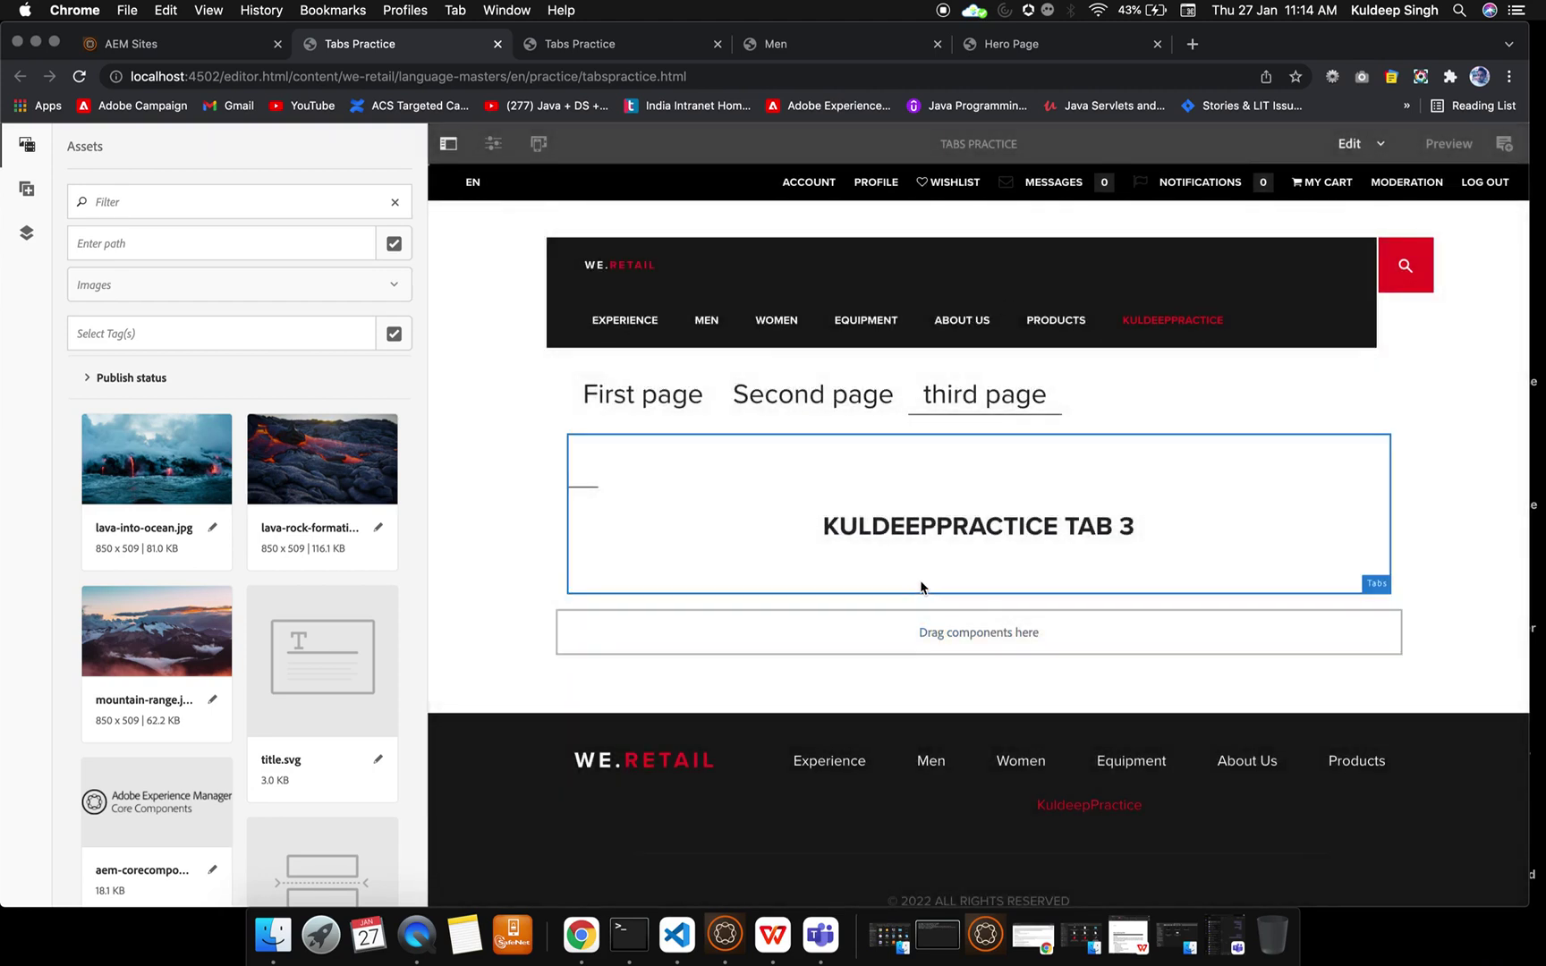
left_click(918, 632)
Insert an Image component below the third tab's heading.
left_click(581, 595)
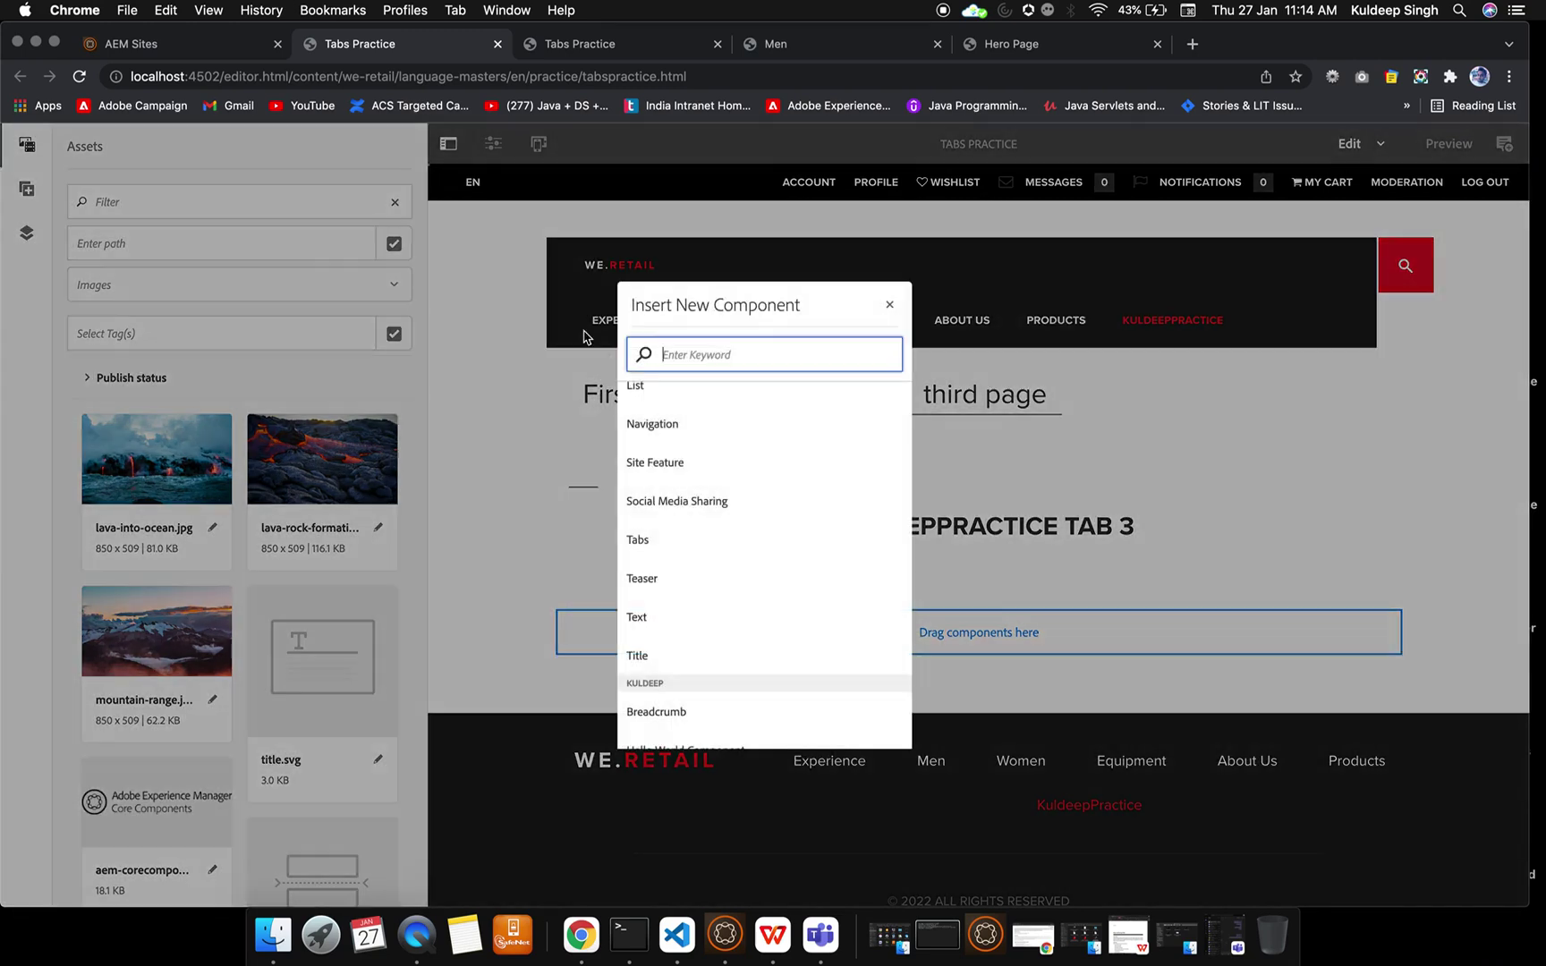
scroll(689, 608, "down", 3)
scroll(687, 609, "up", 1)
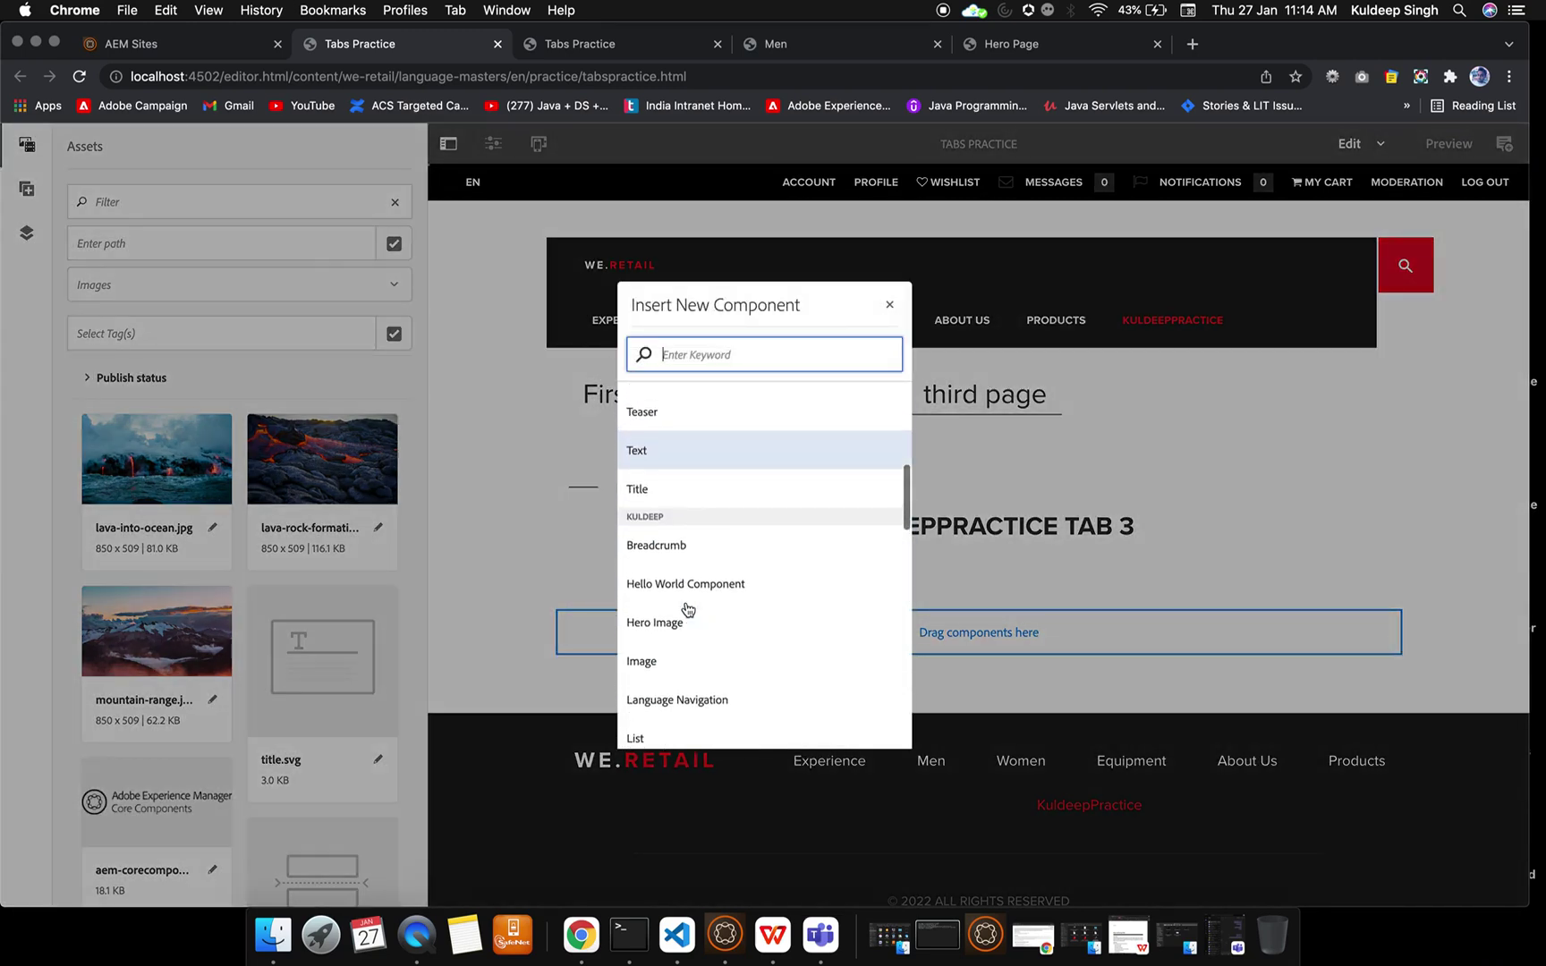
scroll(685, 600, "down", 5)
left_click(655, 428)
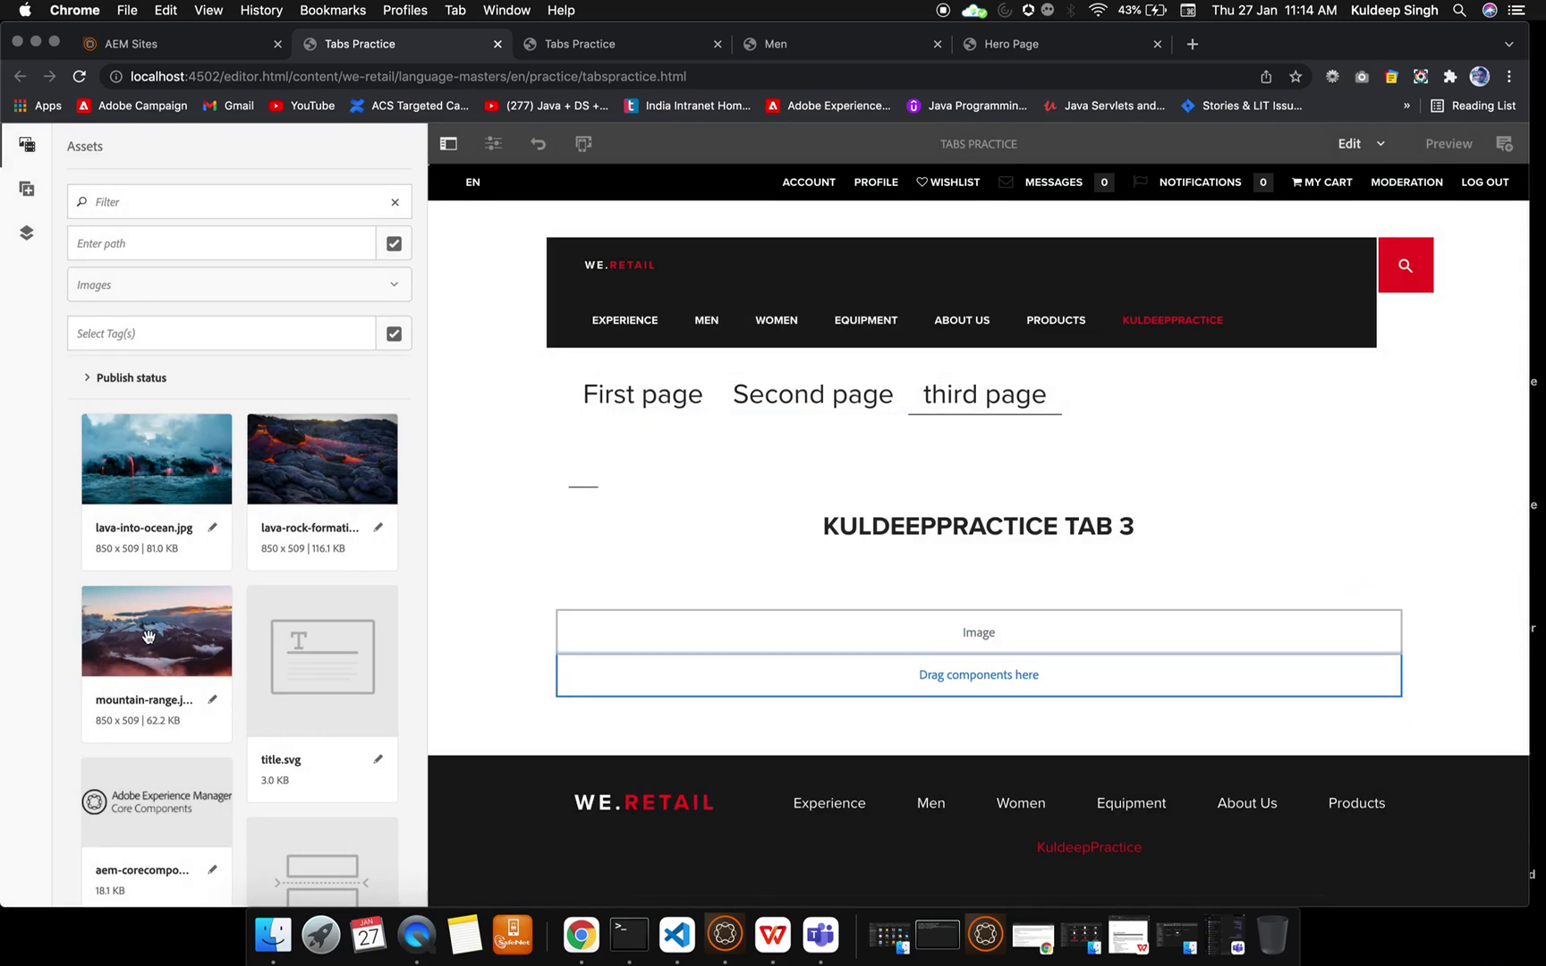
Drop the 48-hours-of-wilderness mountain photo into the image and preview the page.
scroll(149, 636, "down", 15)
scroll(148, 636, "down", 15)
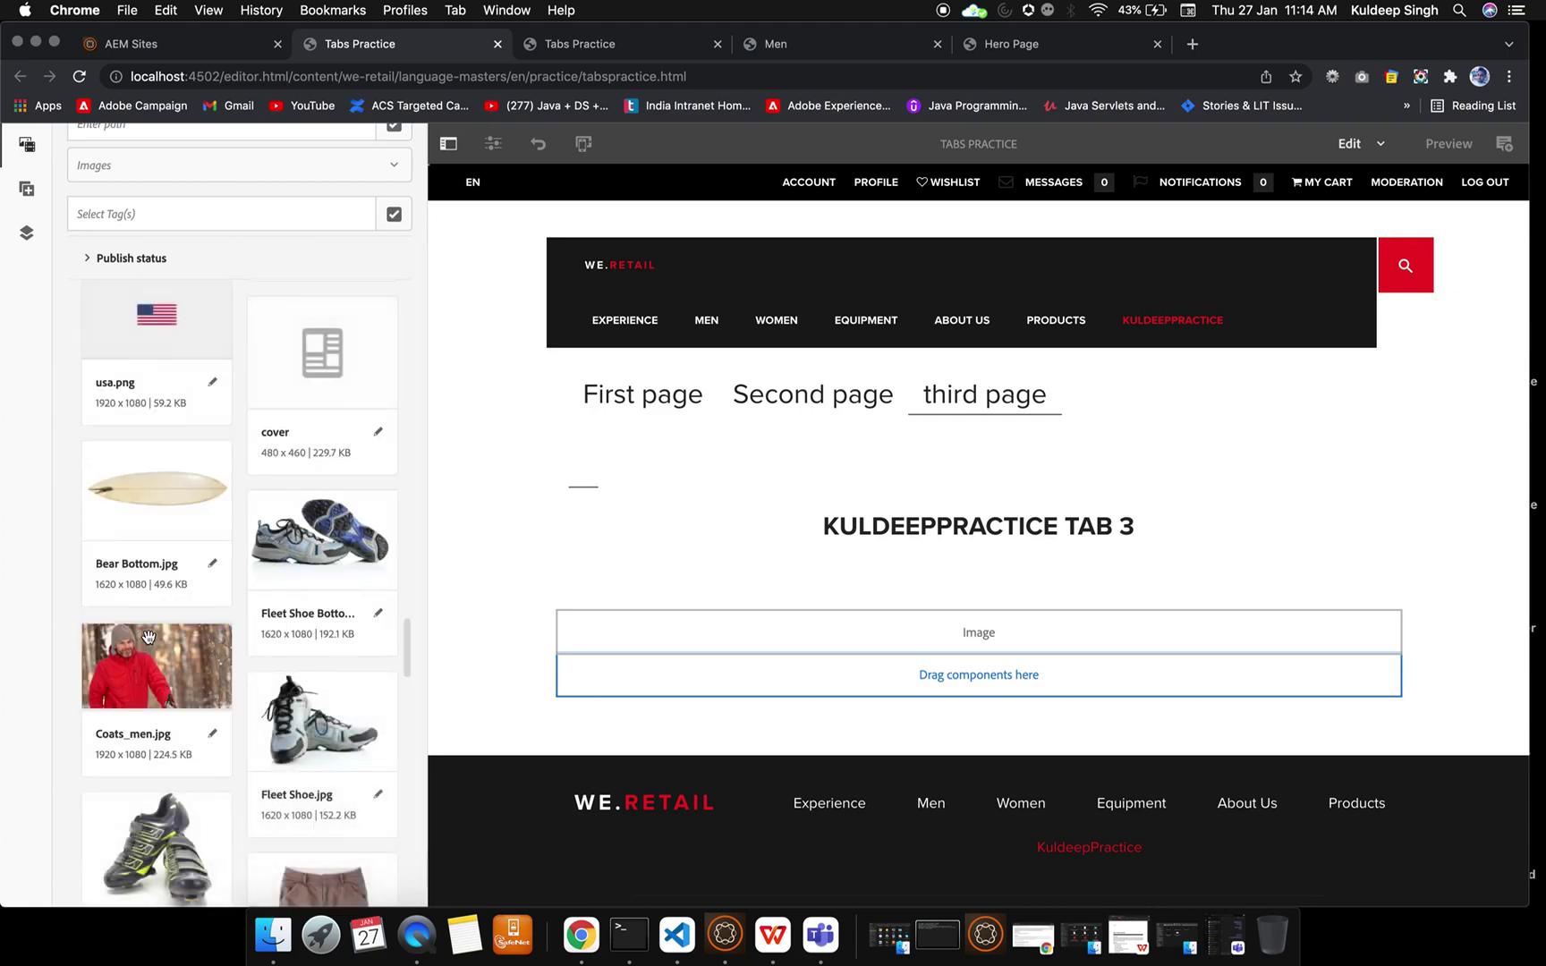
scroll(149, 636, "up", 5)
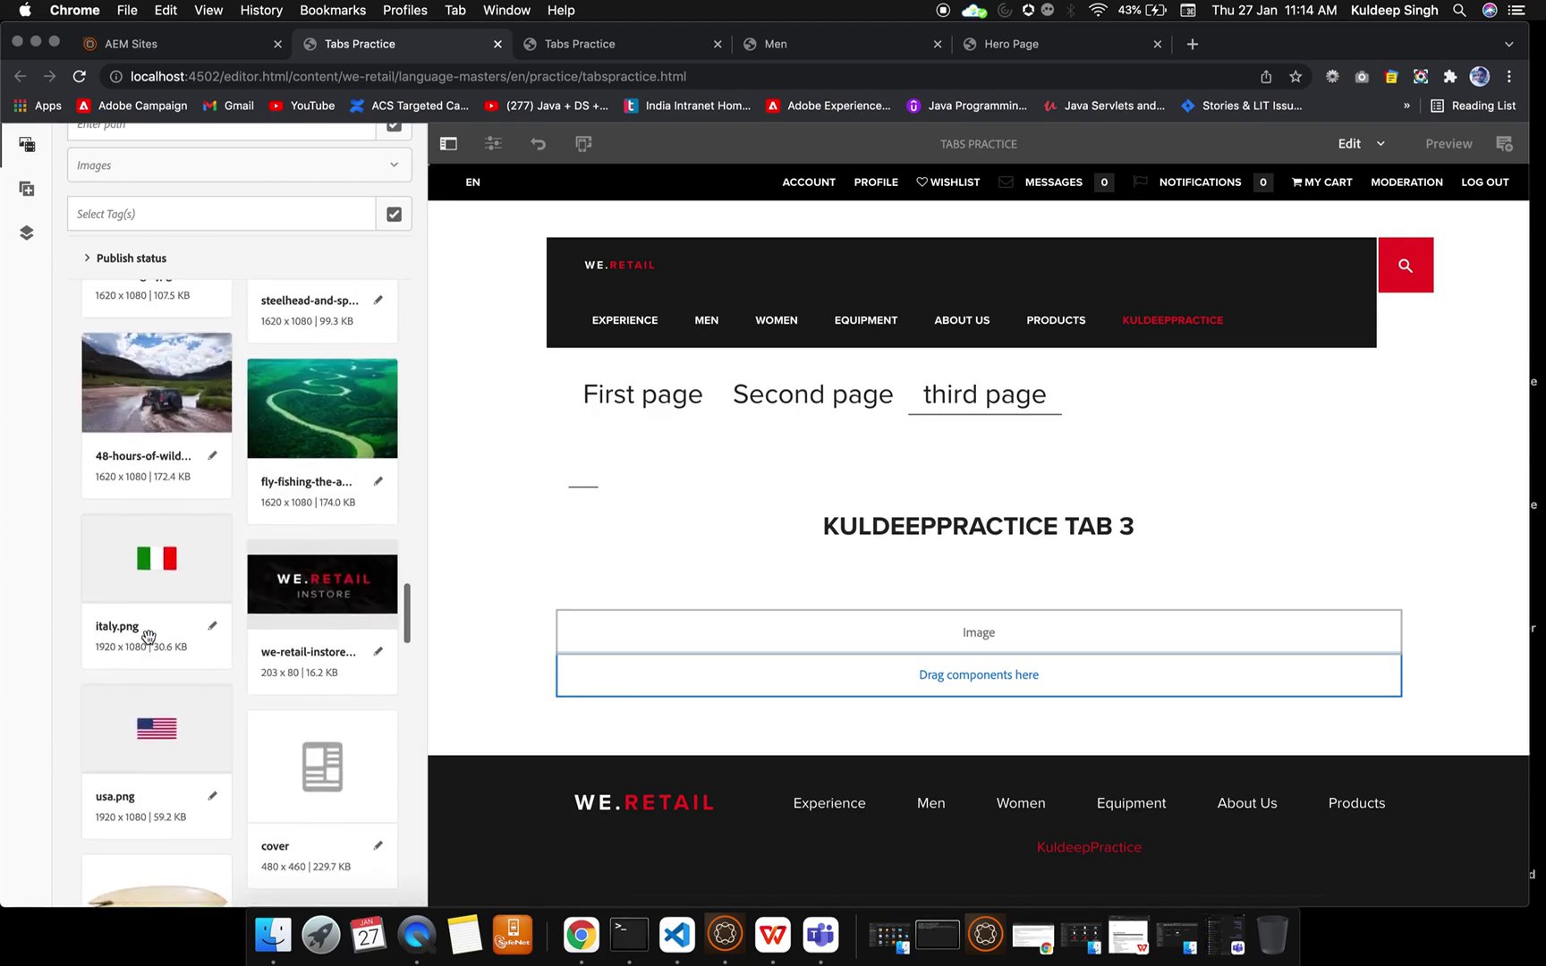
left_click_drag(152, 393, 1140, 626)
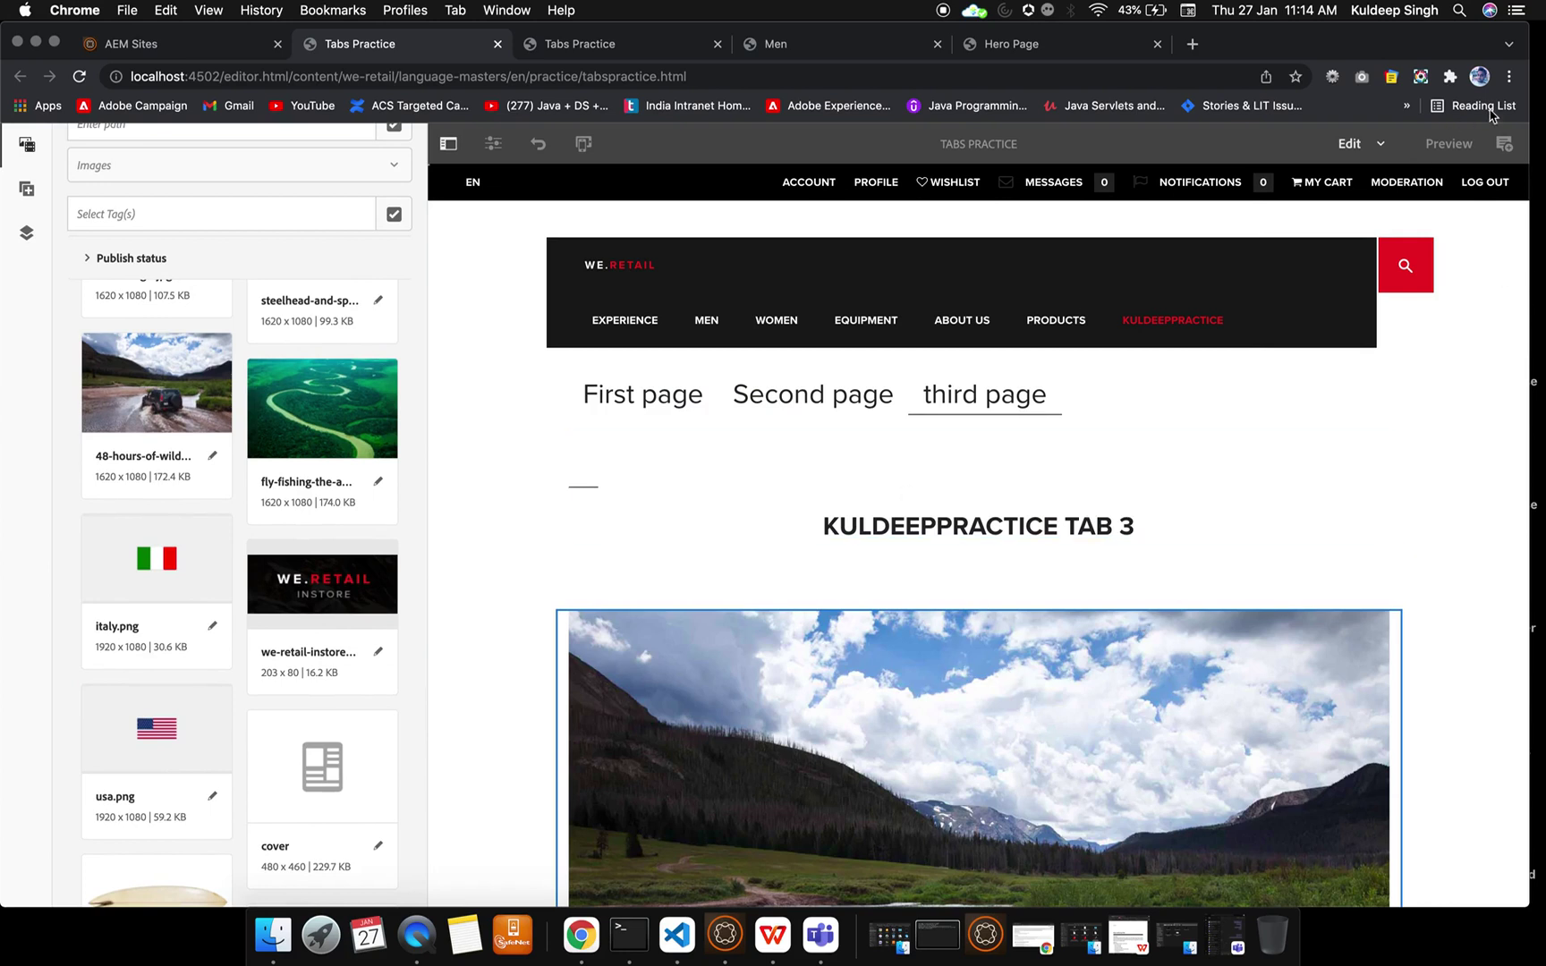
left_click(1449, 145)
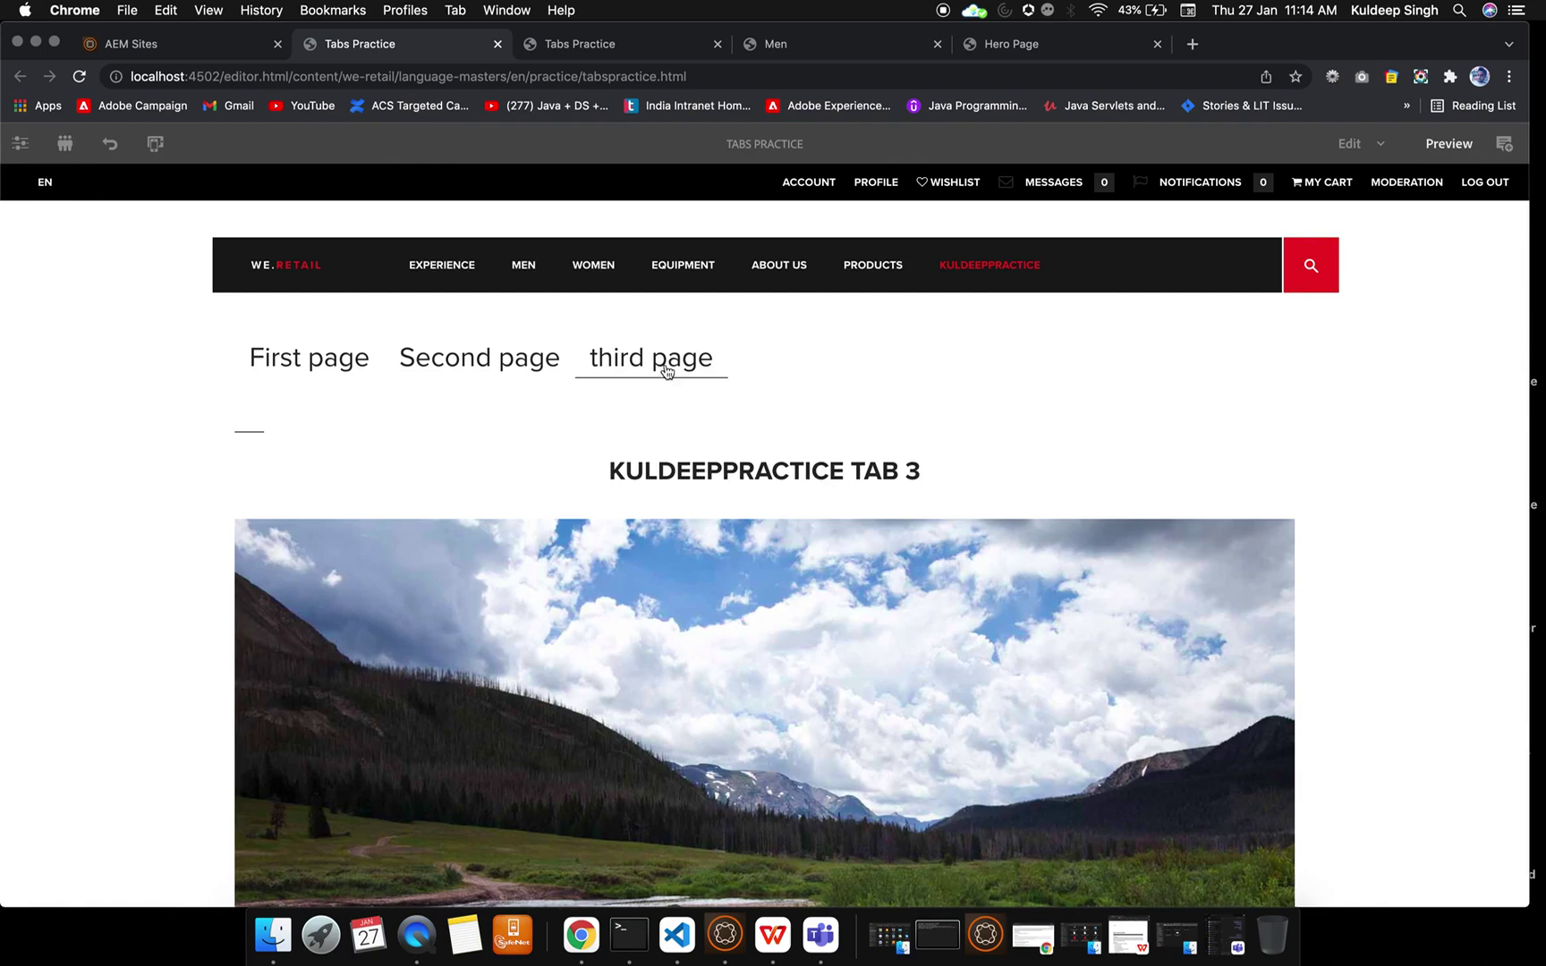
left_click(310, 359)
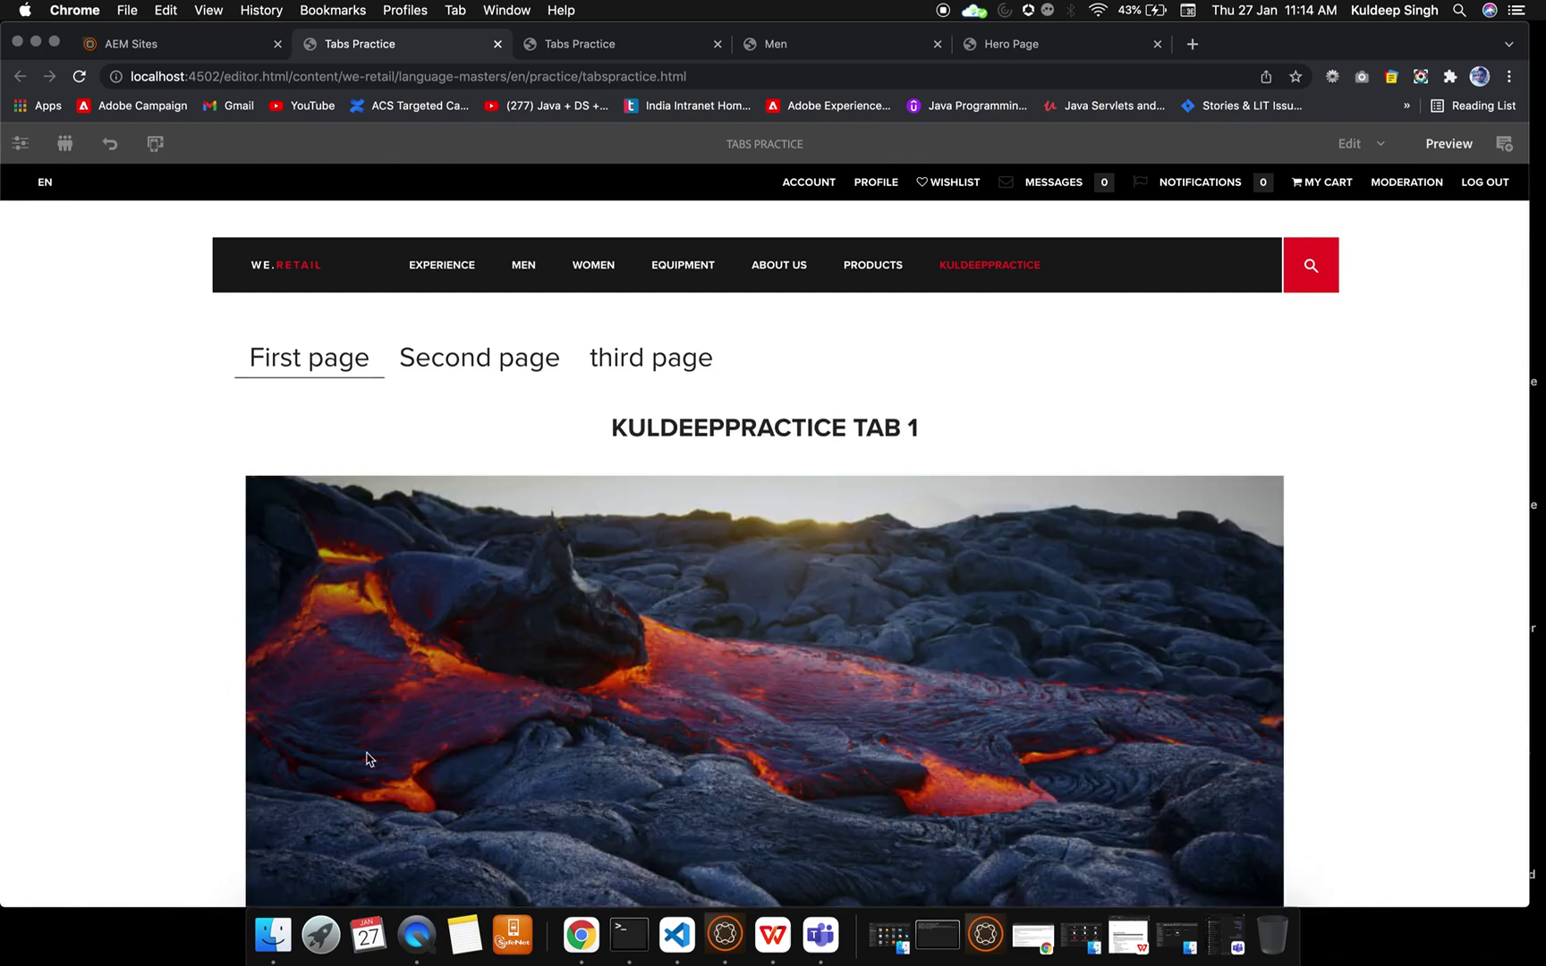
scroll(367, 758, "down", 6)
scroll(366, 758, "up", 6)
scroll(497, 548, "down", 2)
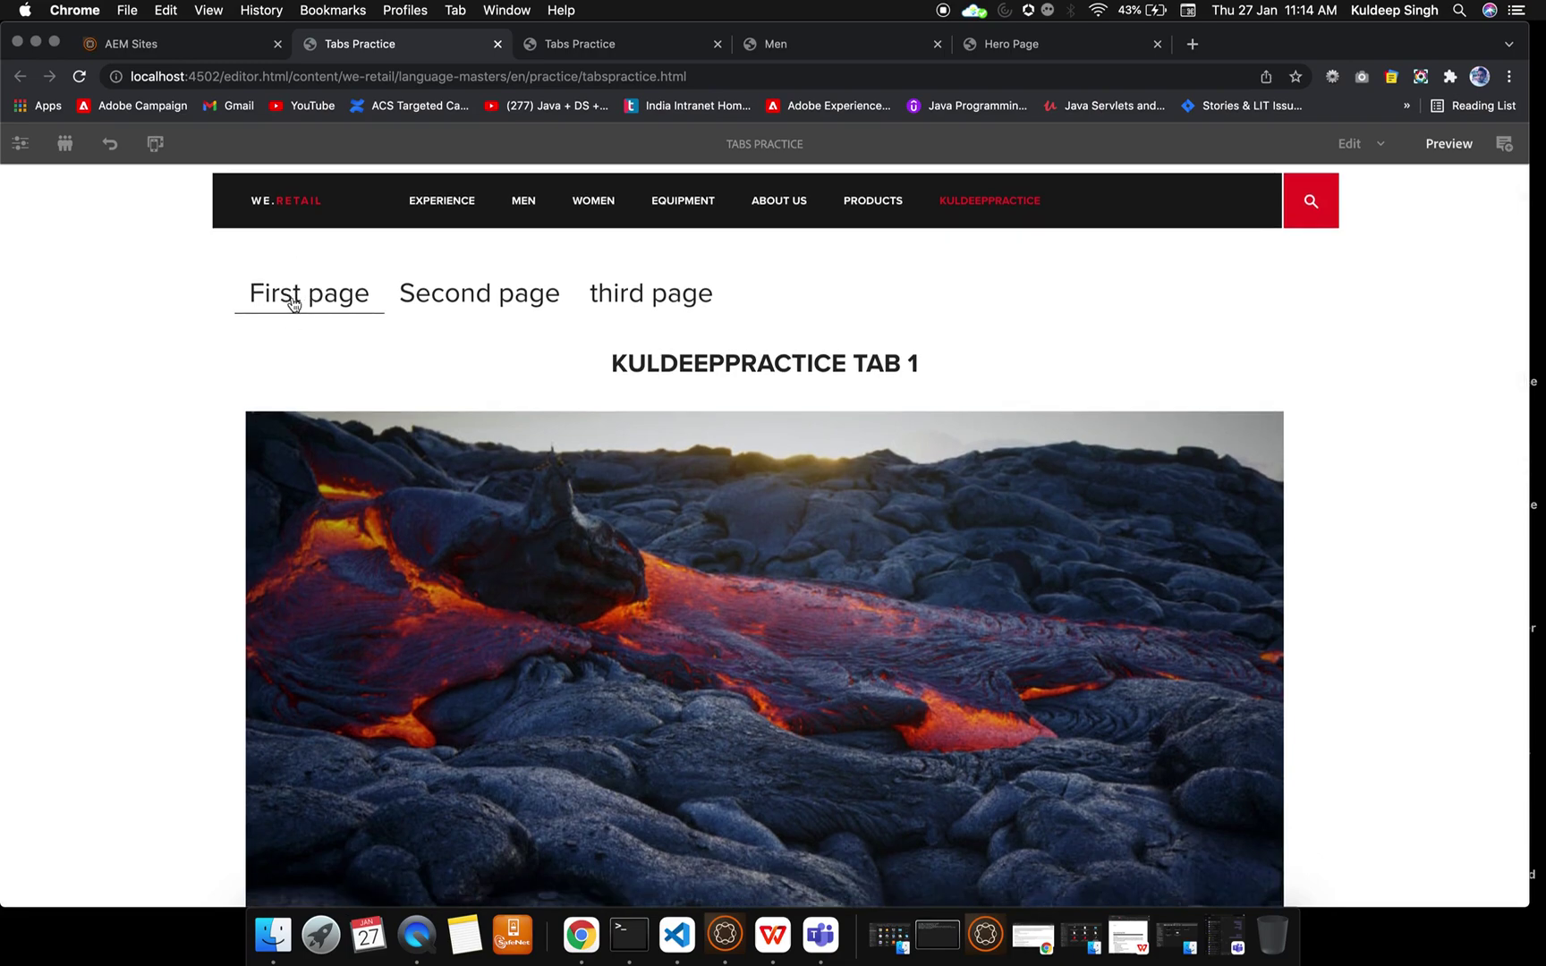
scroll(626, 660, "down", 12)
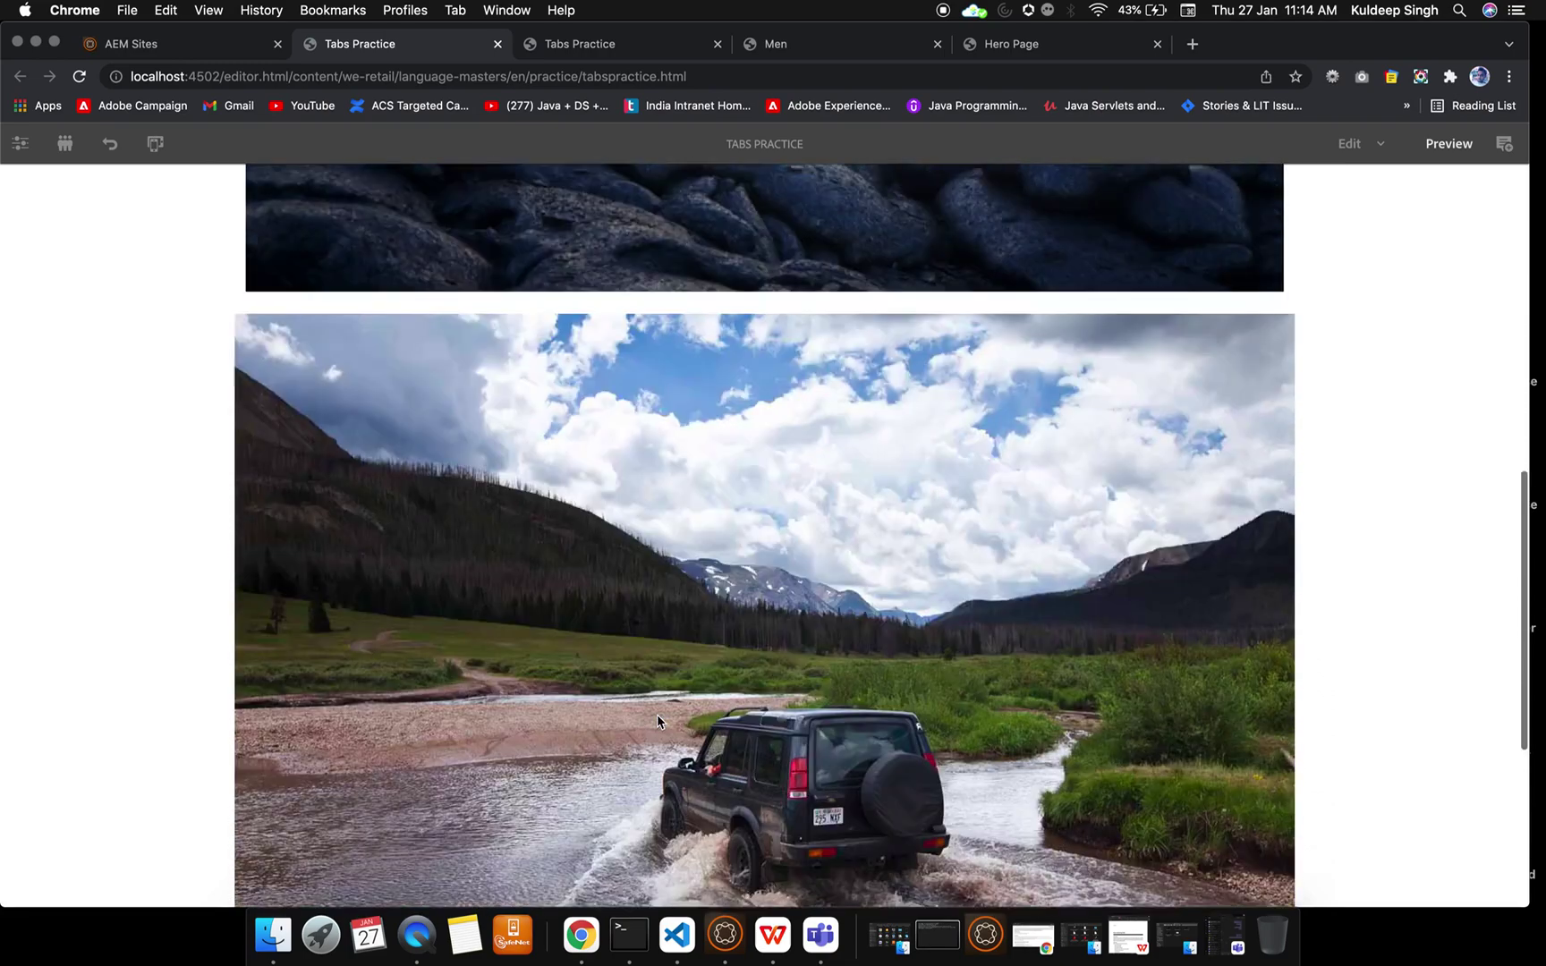
scroll(658, 721, "up", 15)
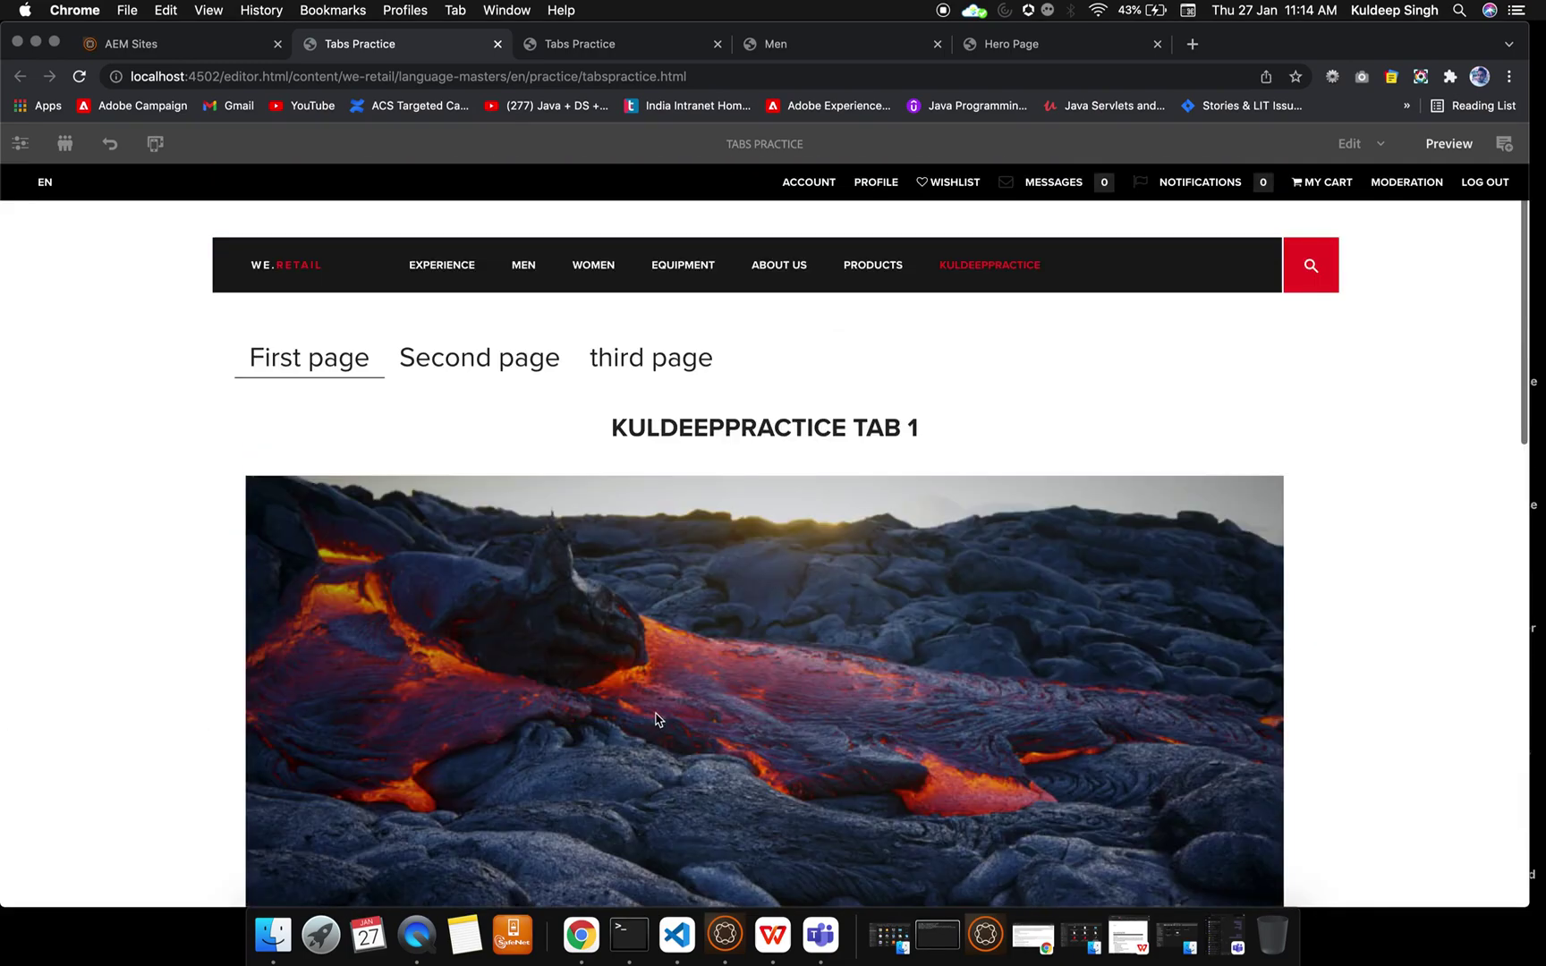
left_click(494, 356)
scroll(660, 650, "down", 12)
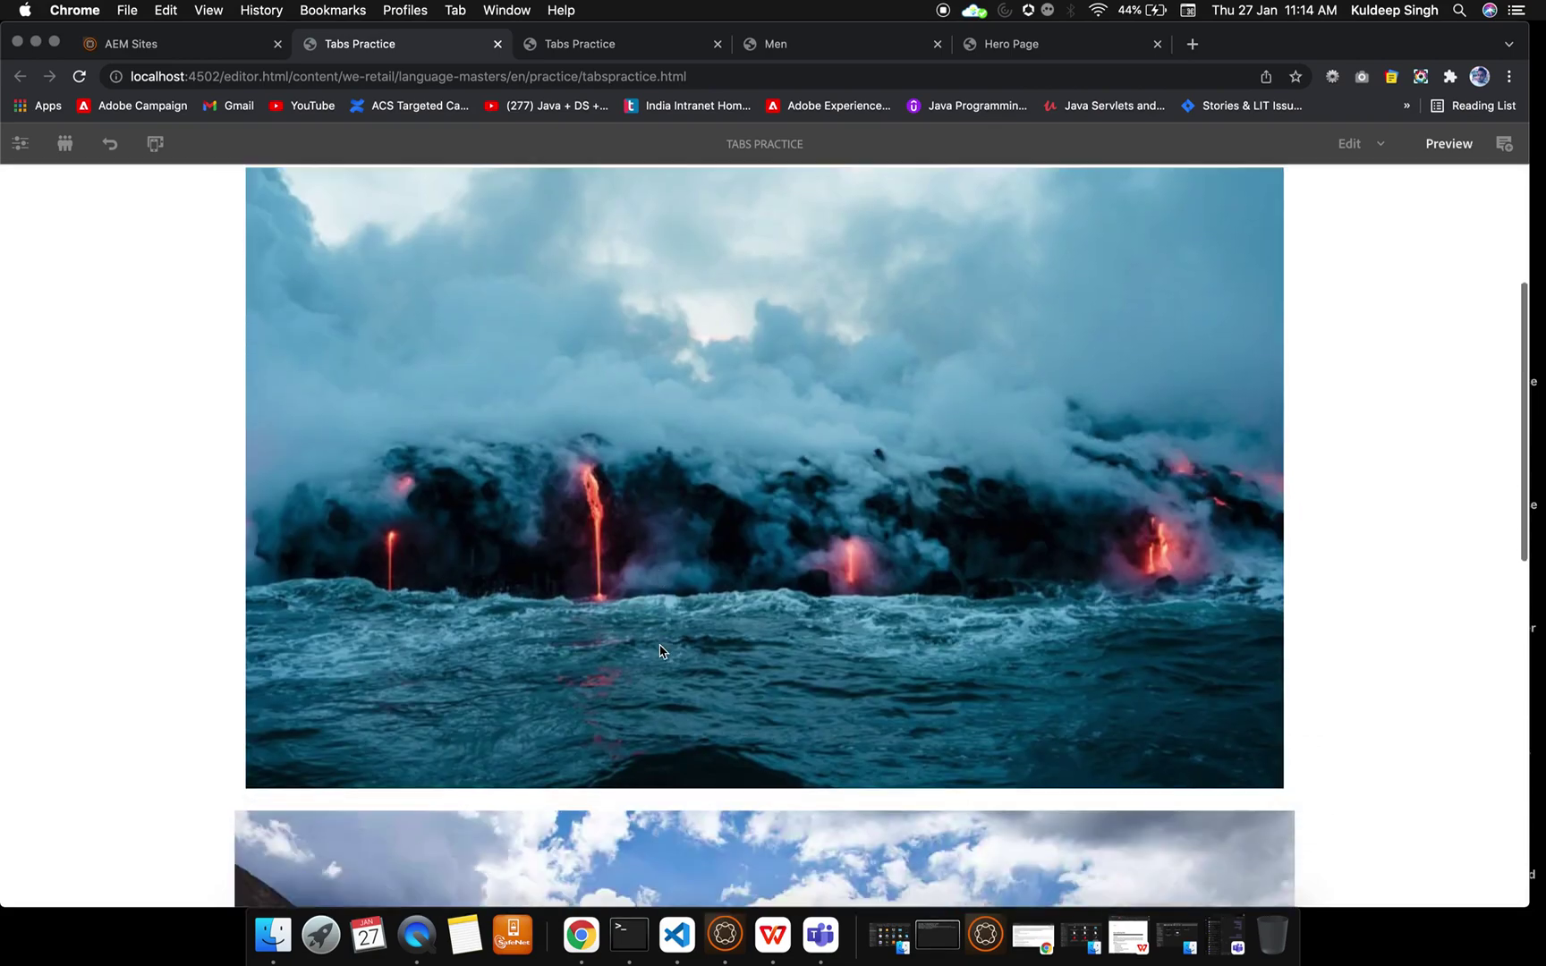
scroll(659, 650, "up", 15)
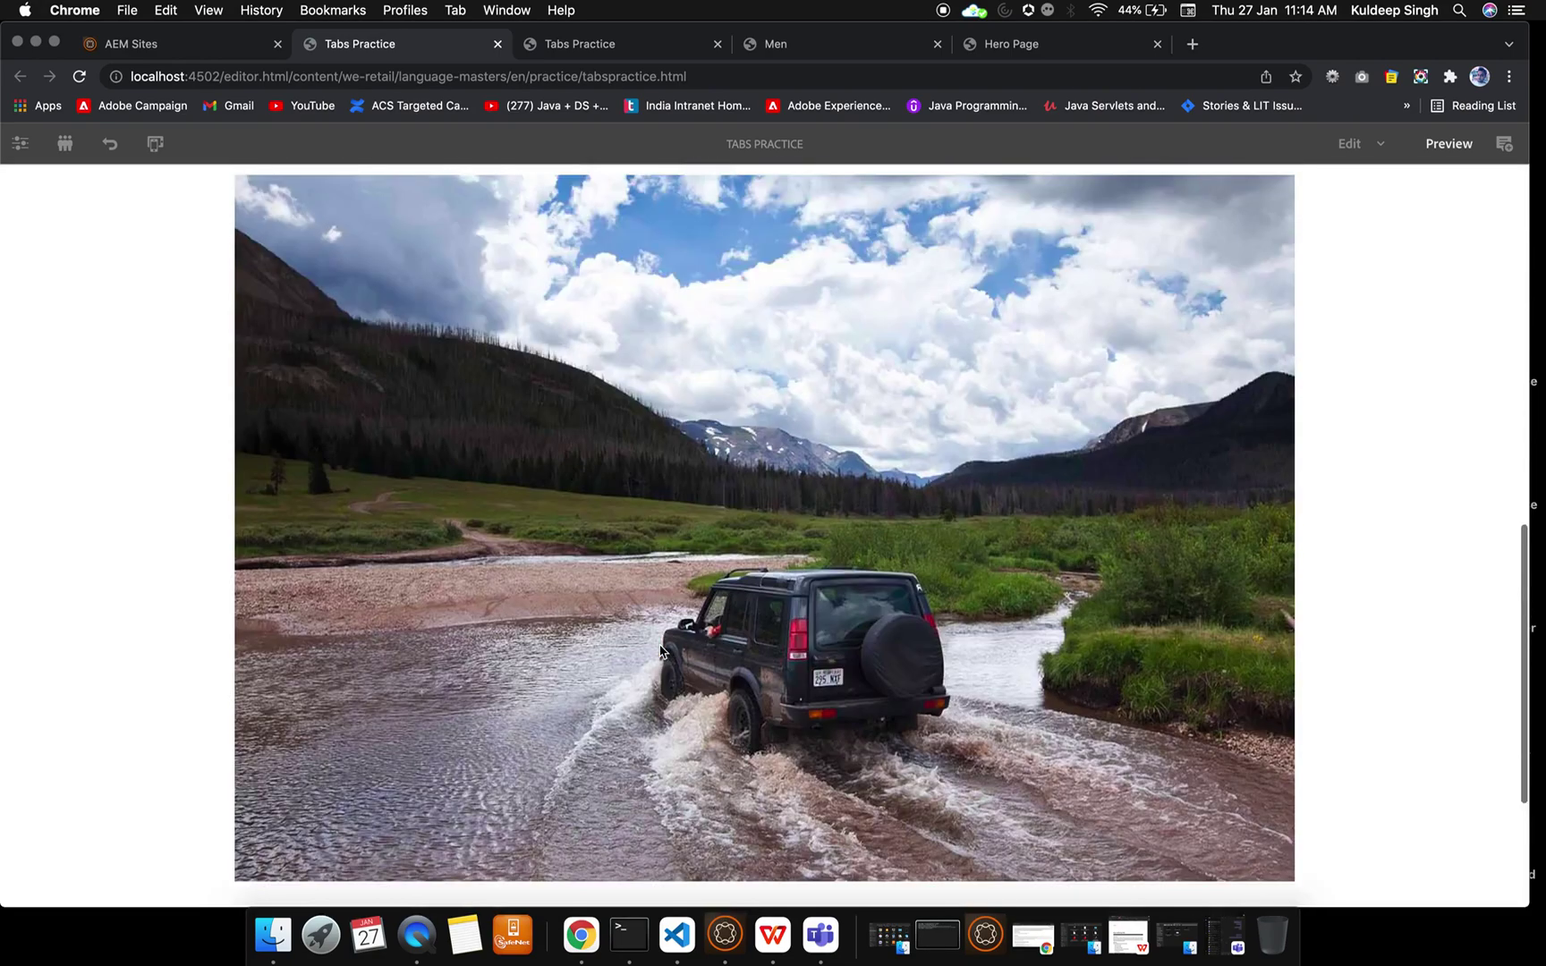
left_click(656, 361)
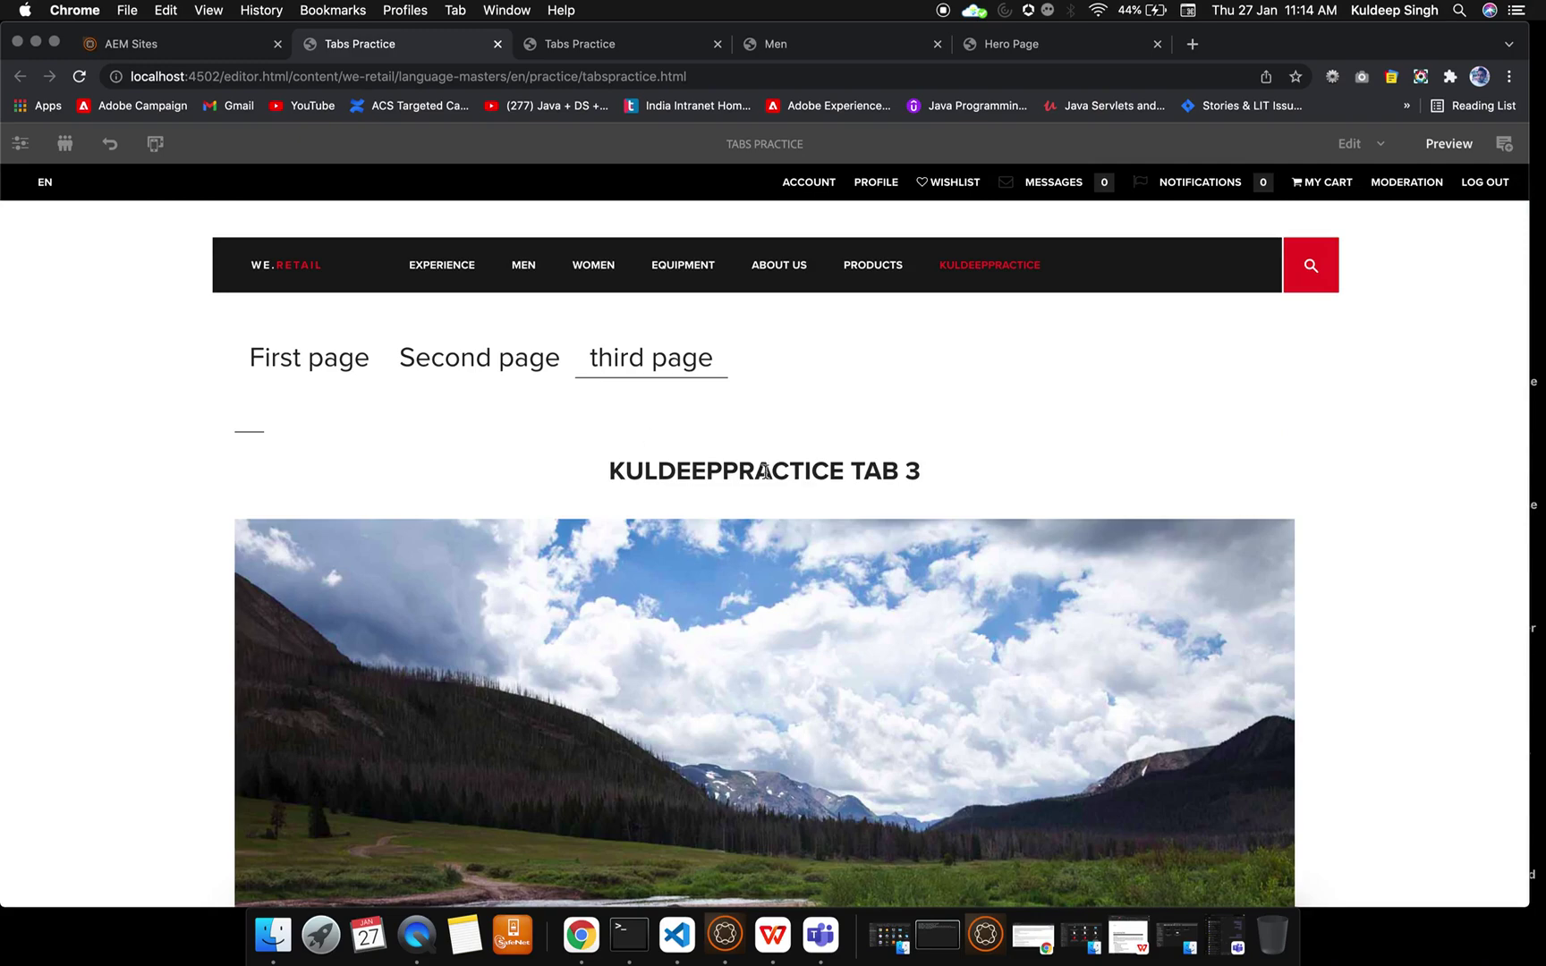
scroll(735, 588, "down", 12)
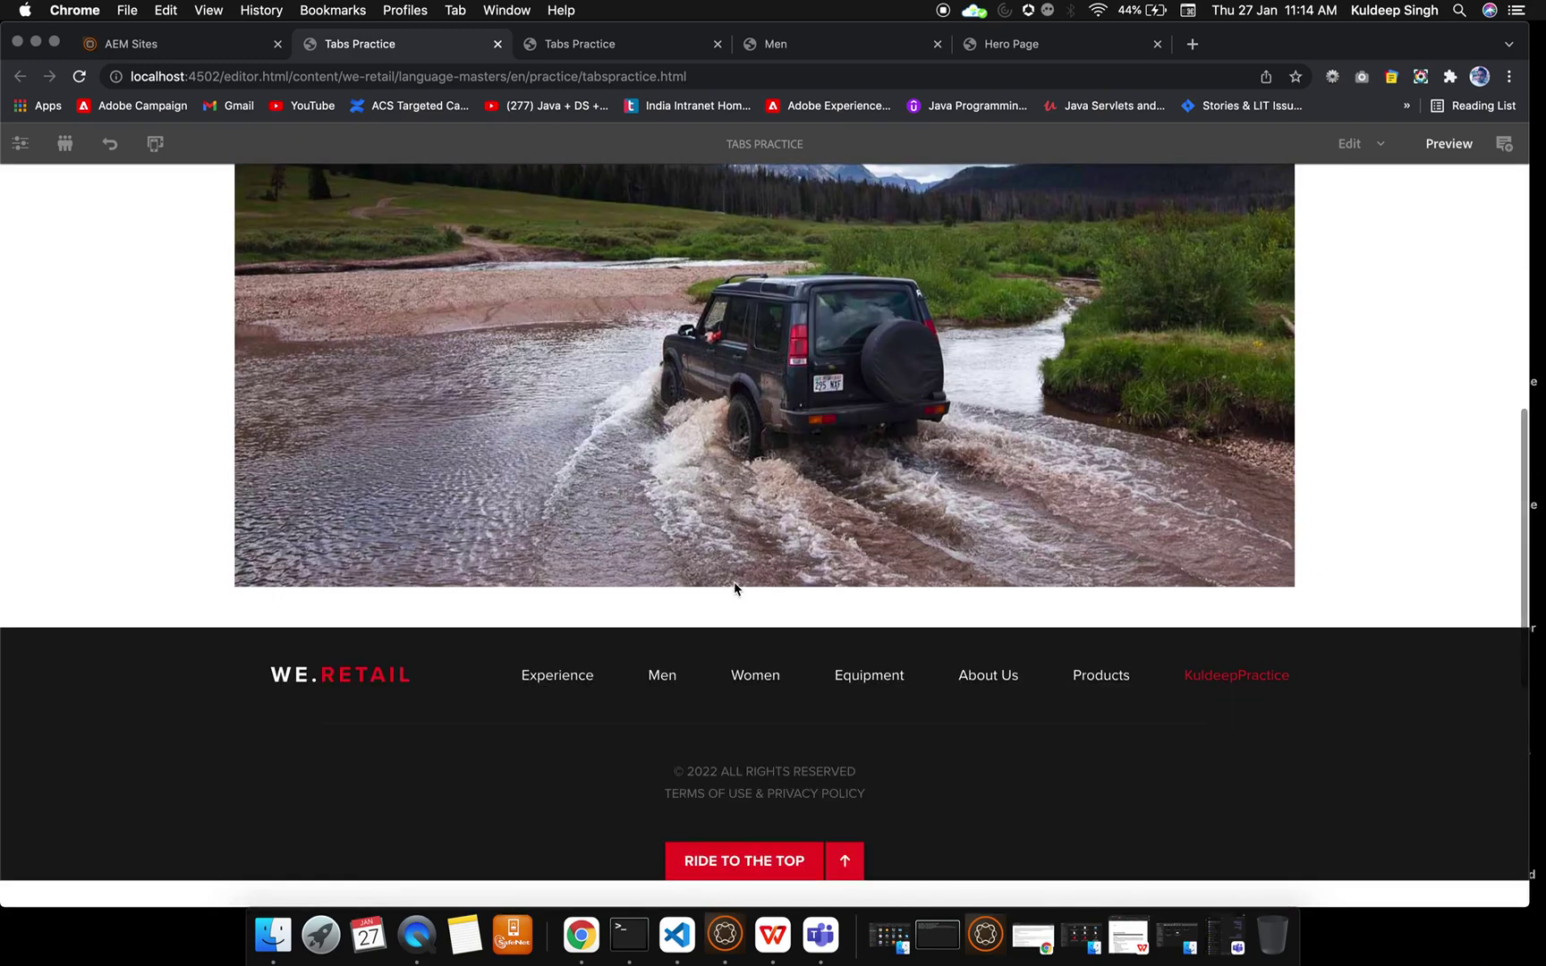
scroll(735, 587, "up", 15)
left_click(469, 345)
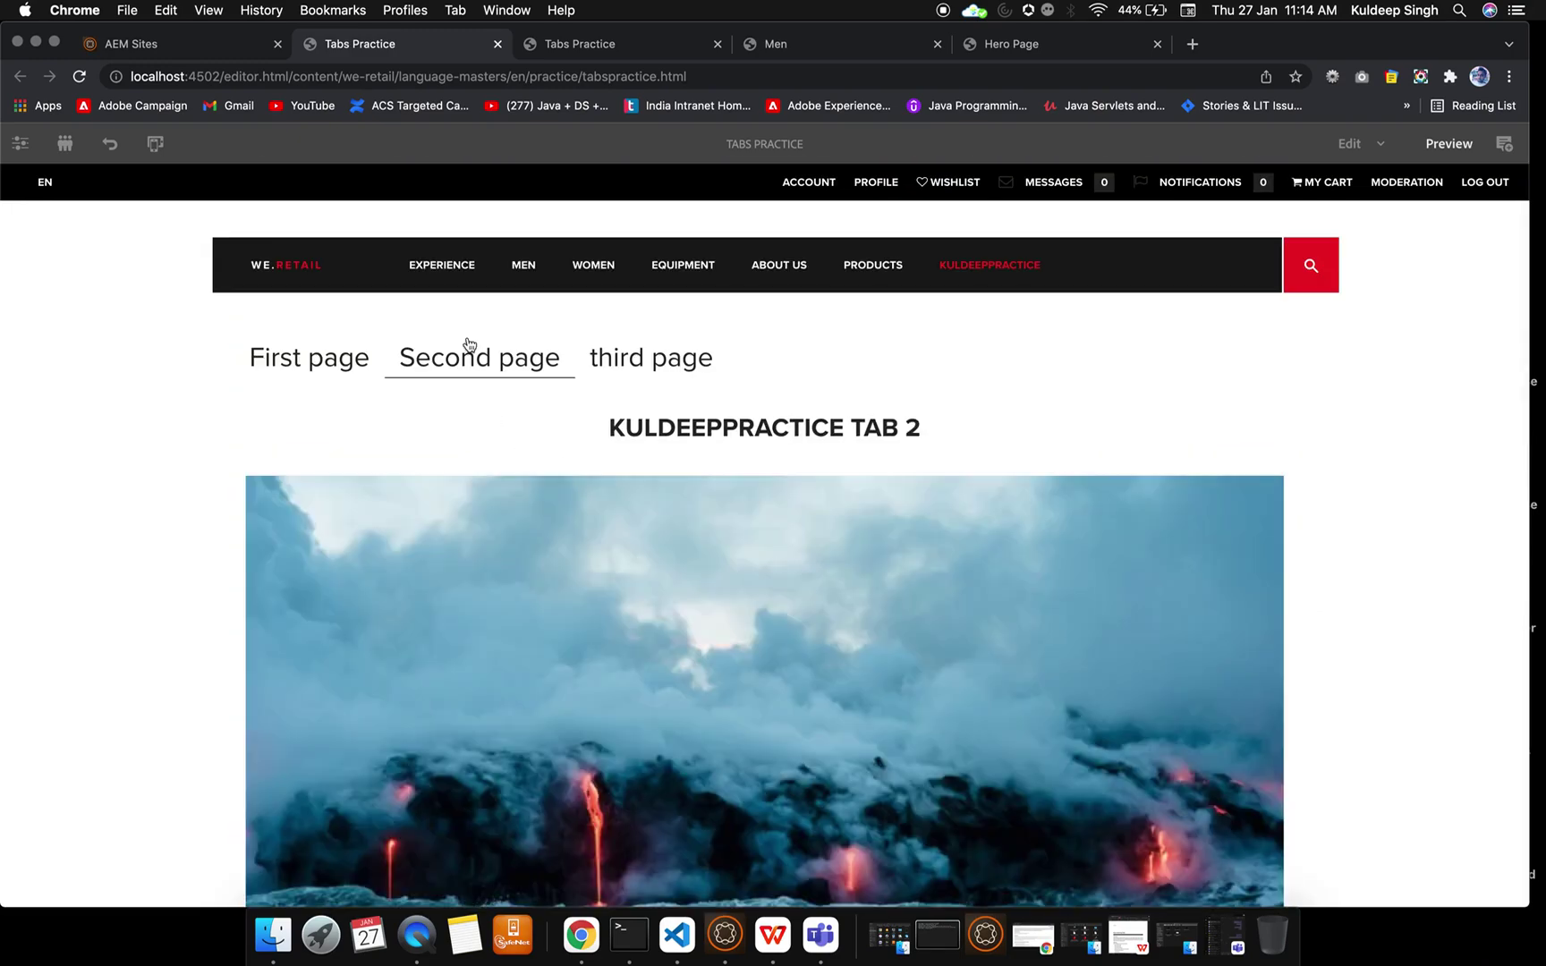
scroll(744, 693, "down", 12)
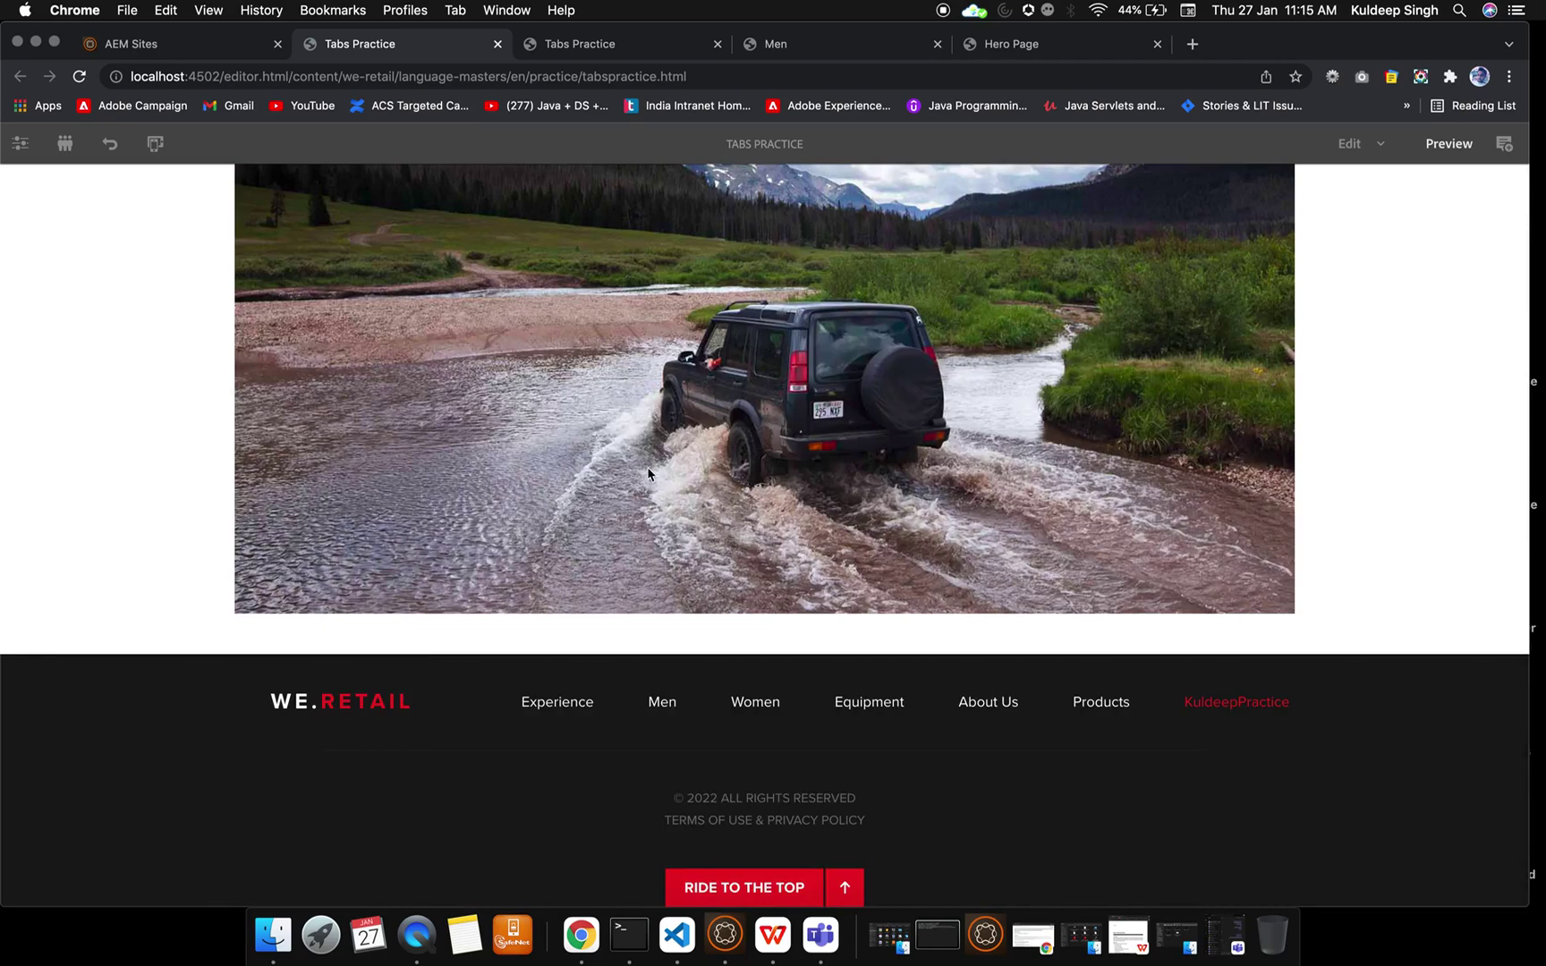
scroll(646, 472, "up", 8)
scroll(334, 266, "up", 8)
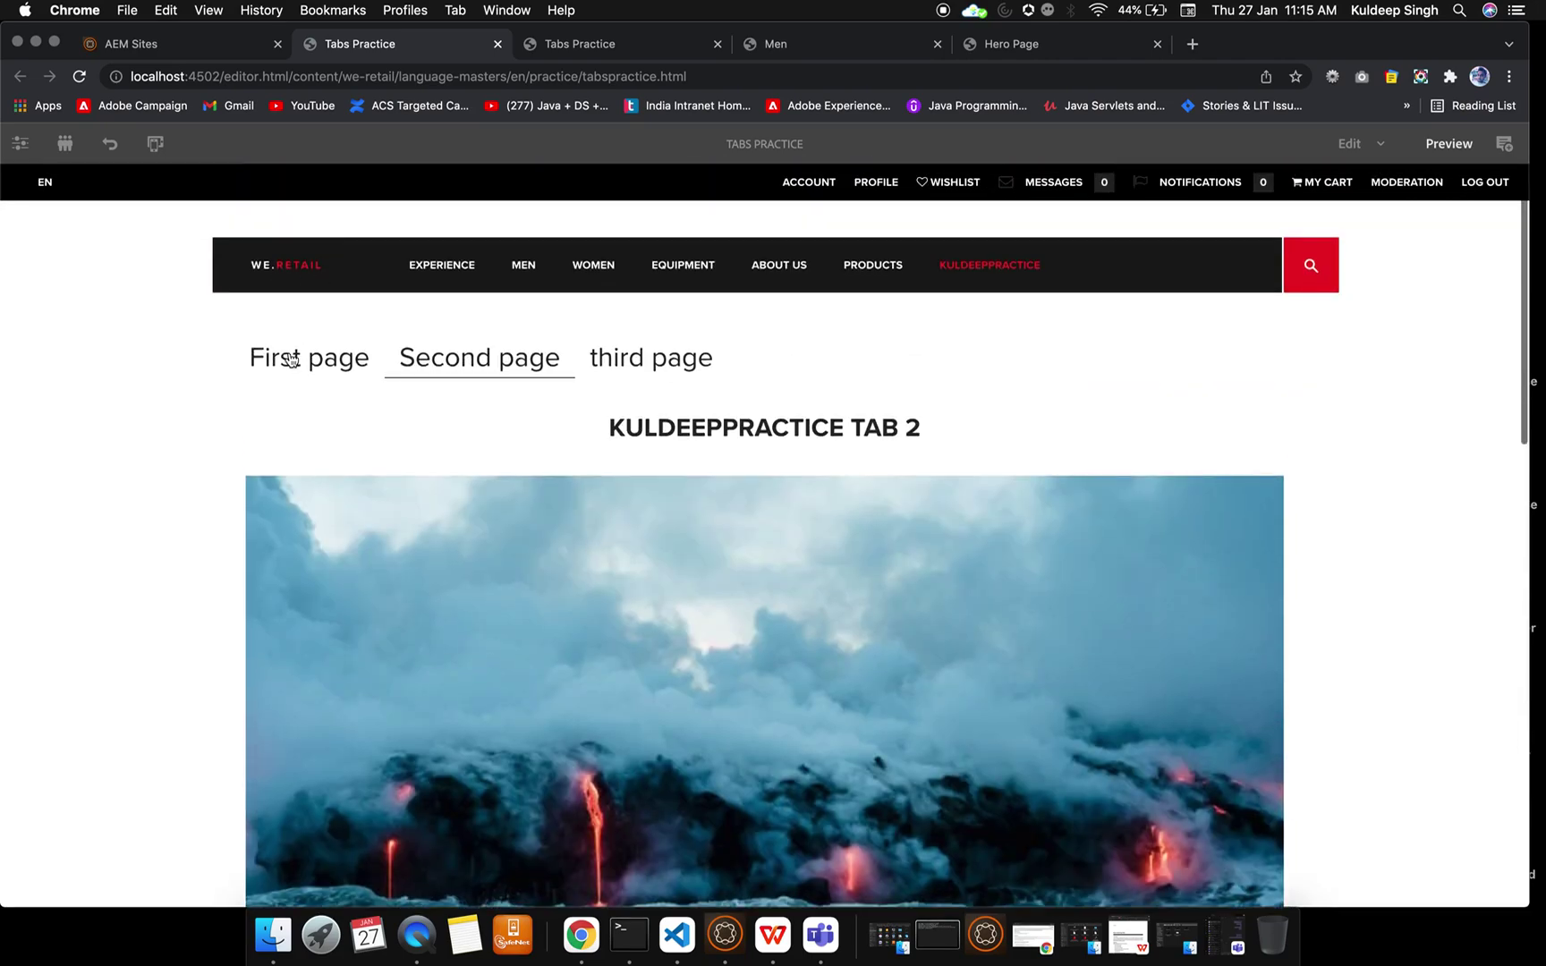
left_click(315, 371)
scroll(583, 584, "down", 15)
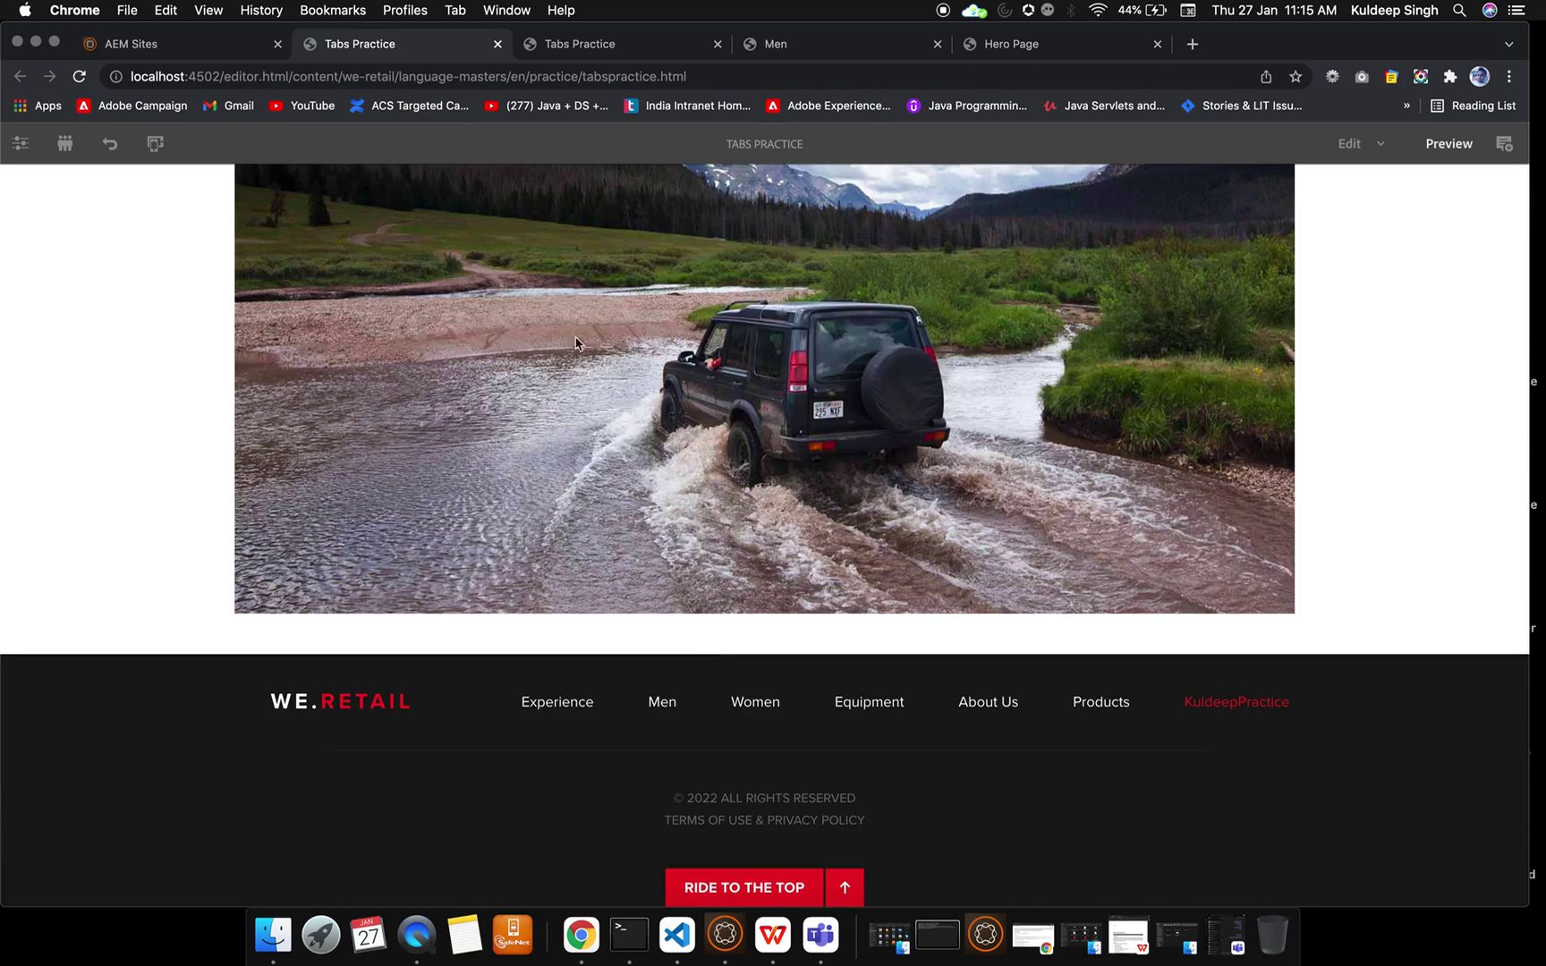
scroll(610, 400, "up", 15)
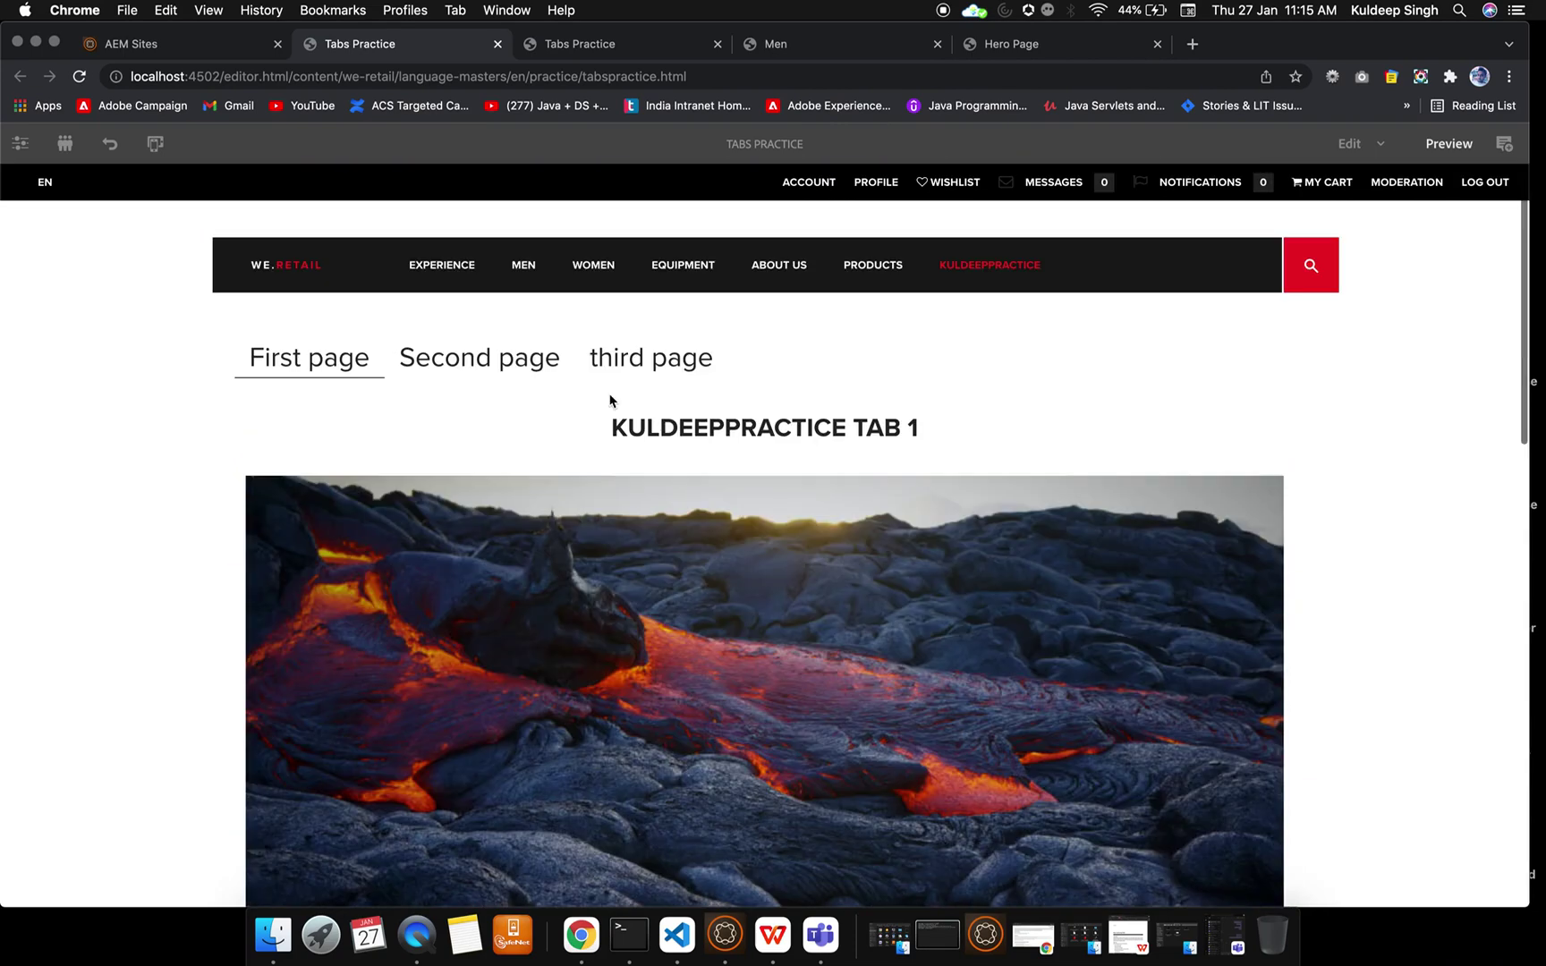
left_click(480, 348)
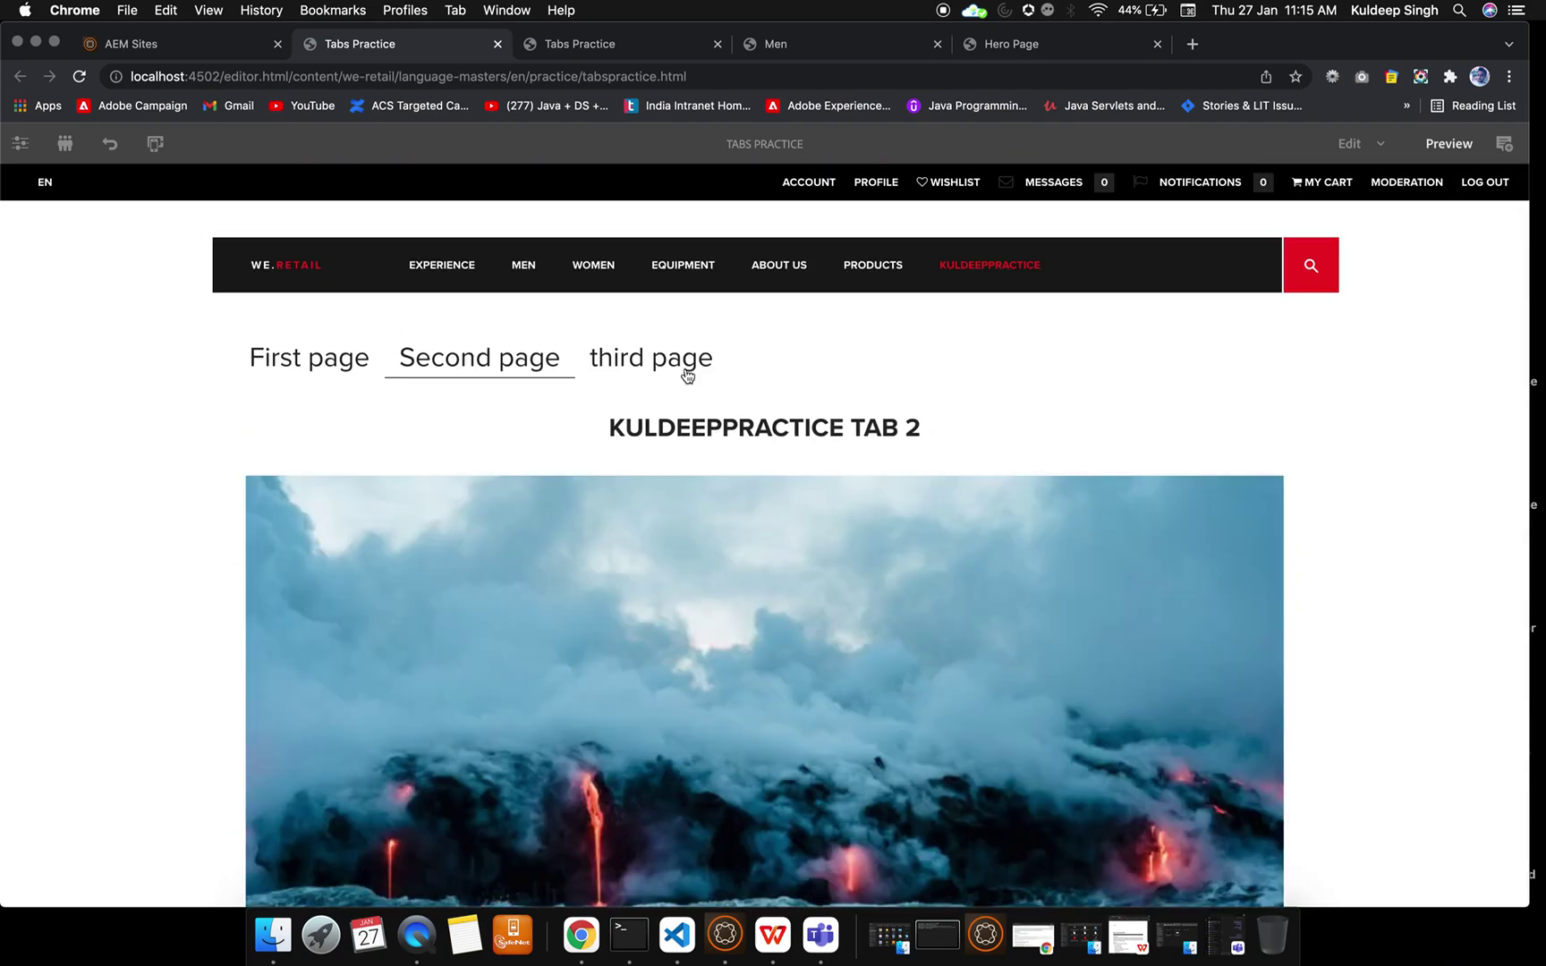
left_click(687, 373)
left_click(301, 368)
left_click(480, 370)
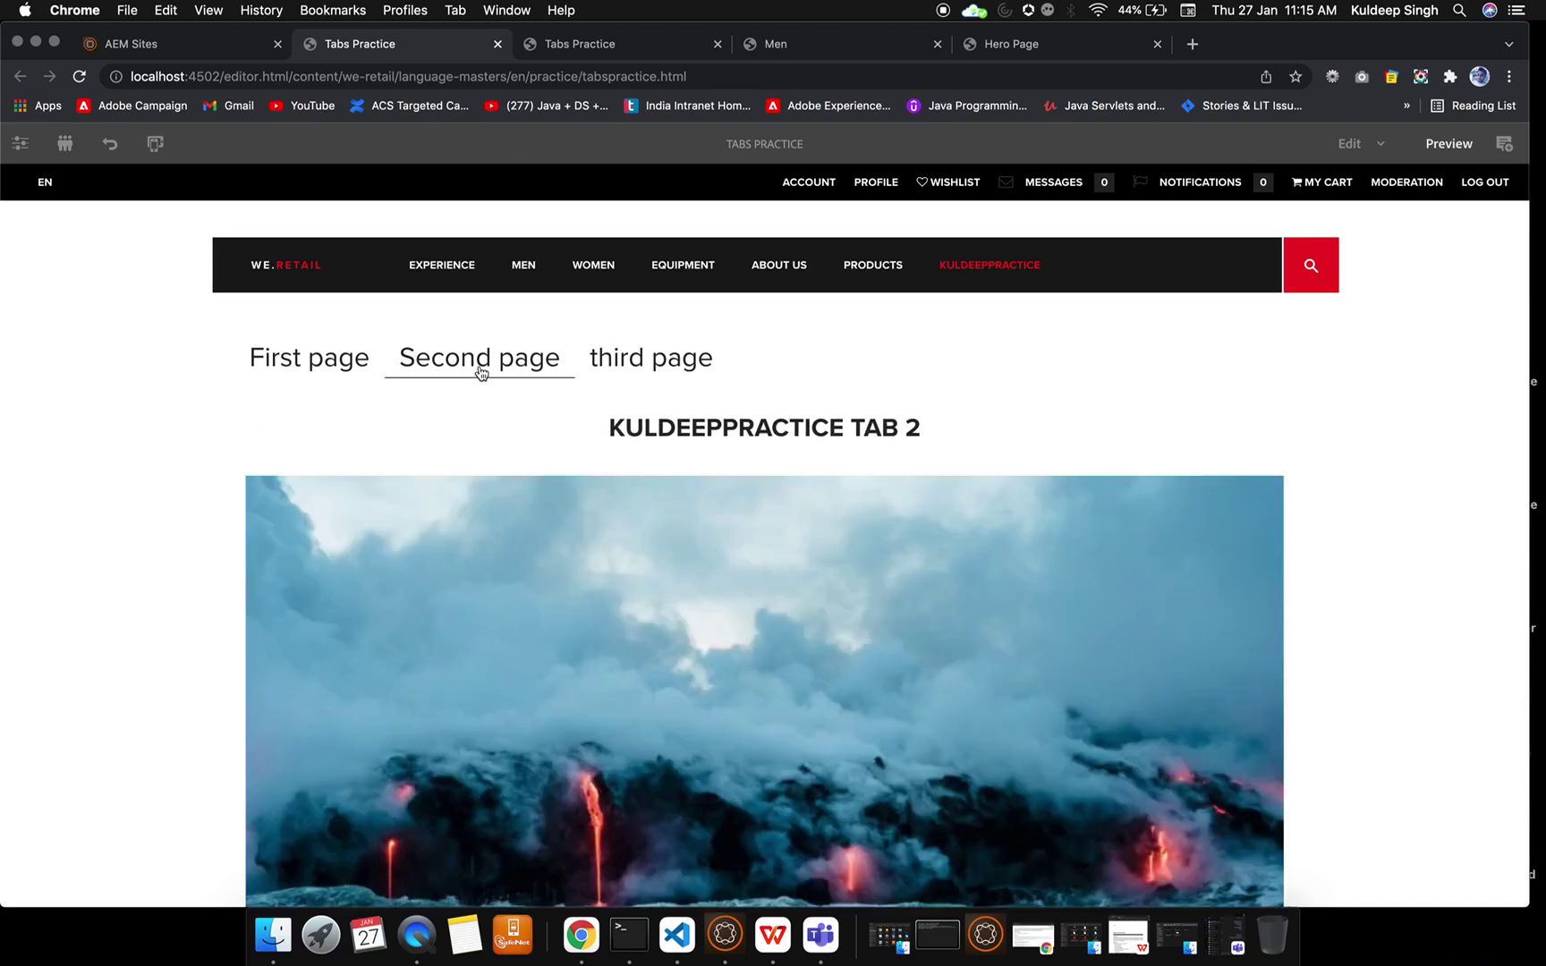
left_click(666, 372)
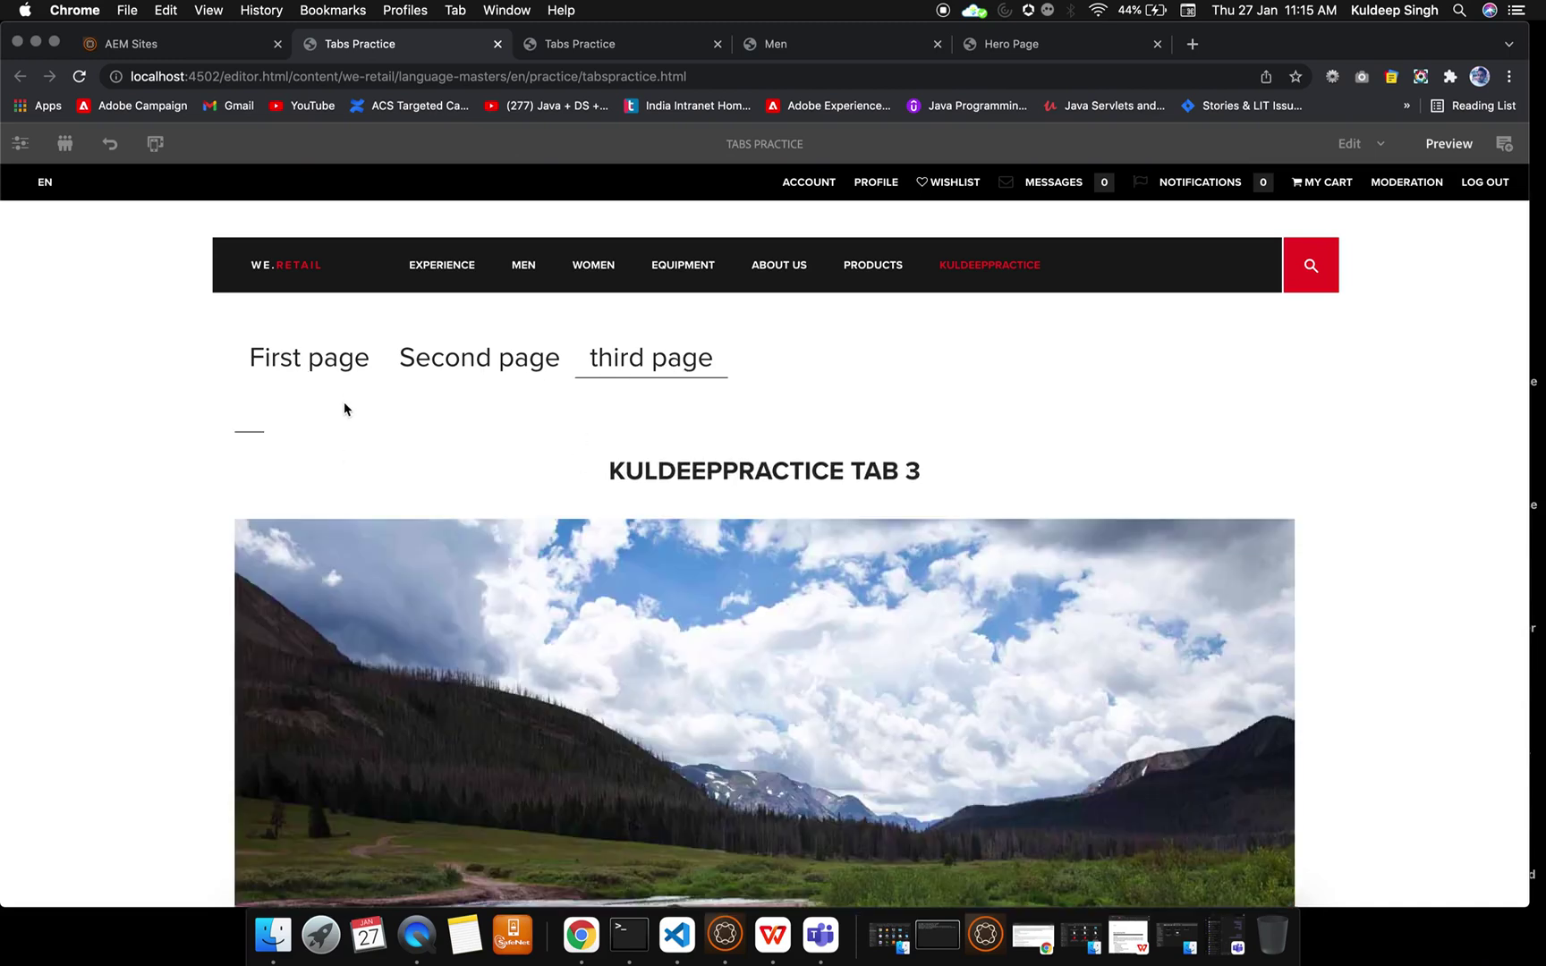